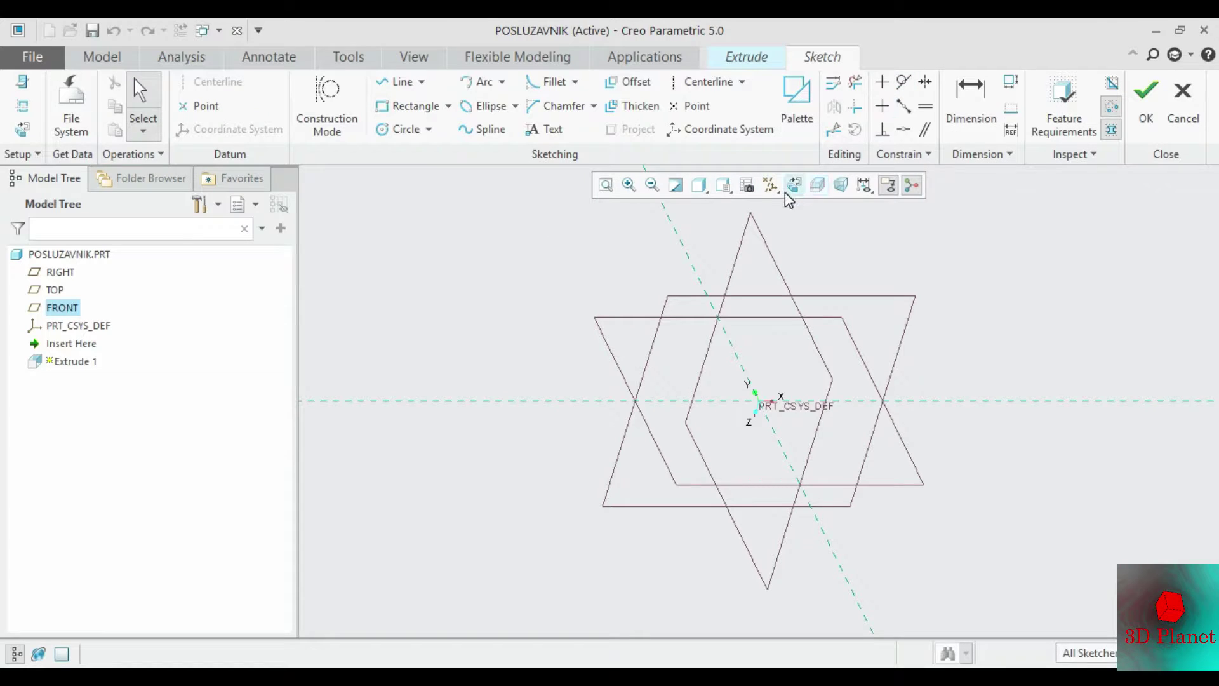
Step: Draw a centre rectangle from the sketch origin, viewed straight on
click(788, 185)
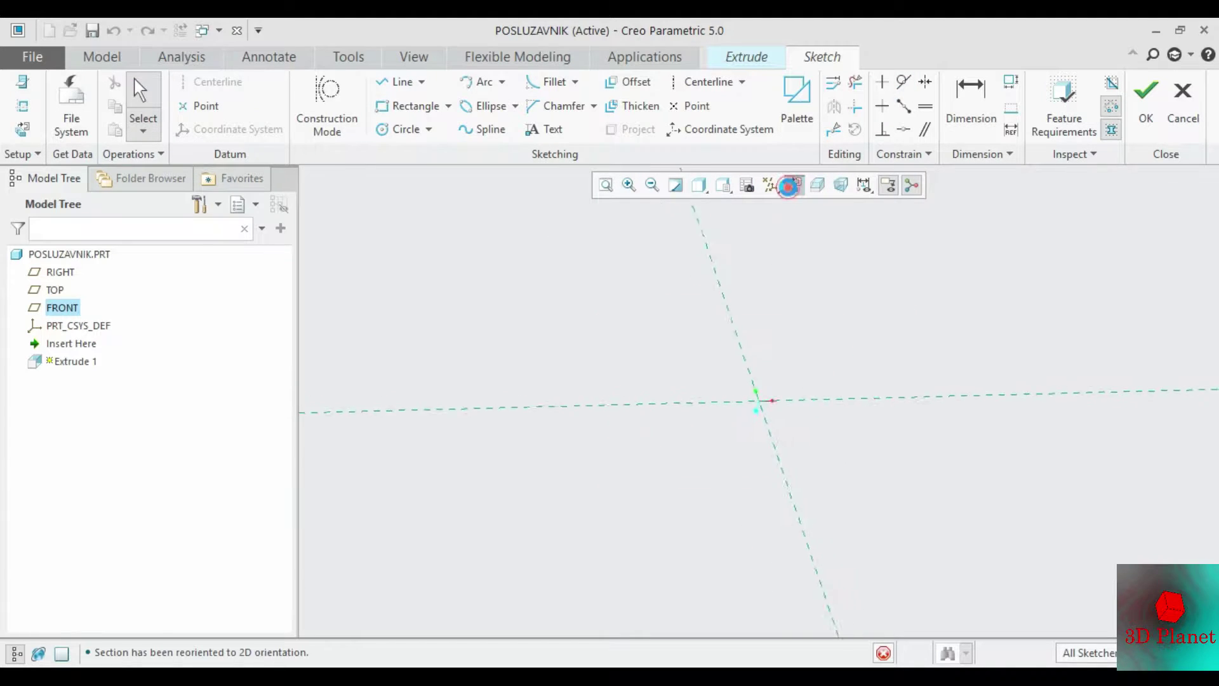
click(449, 106)
click(420, 160)
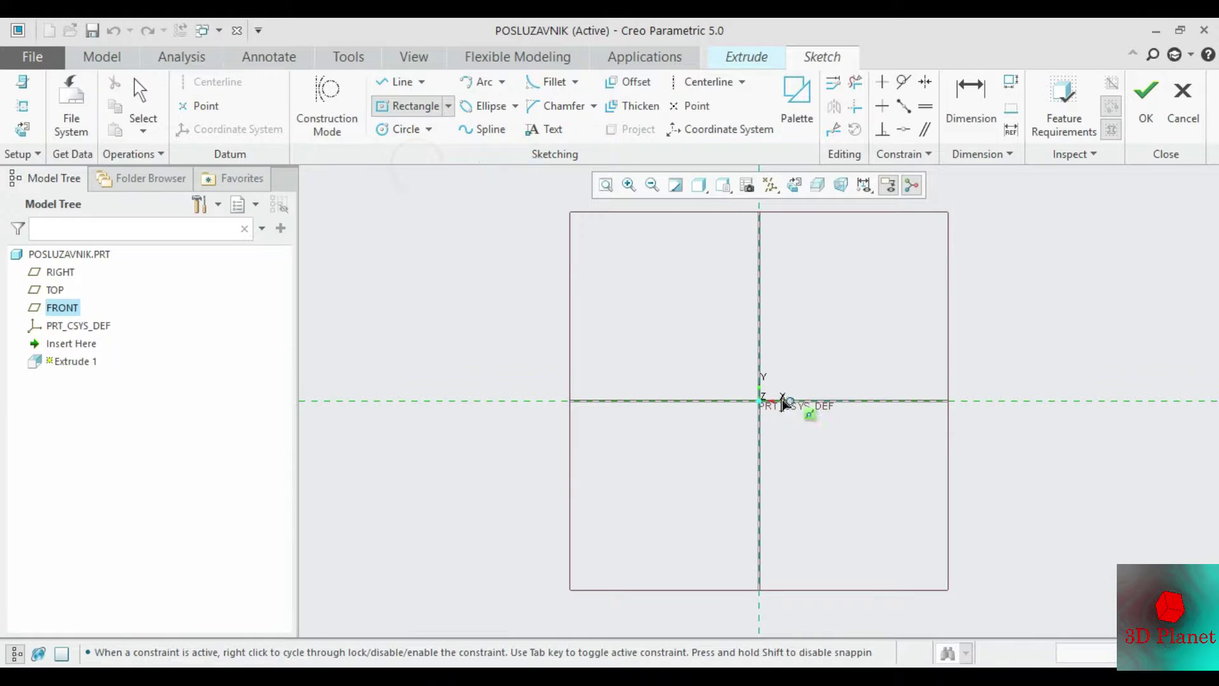
click(760, 401)
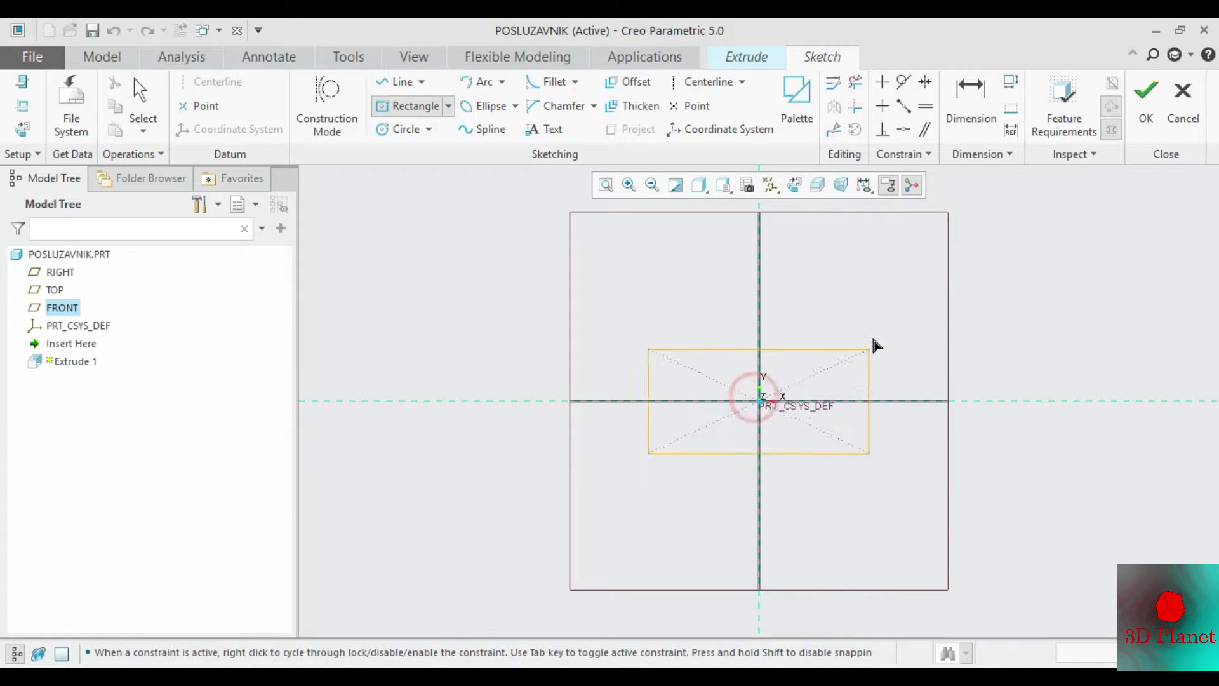
click(926, 310)
click(143, 95)
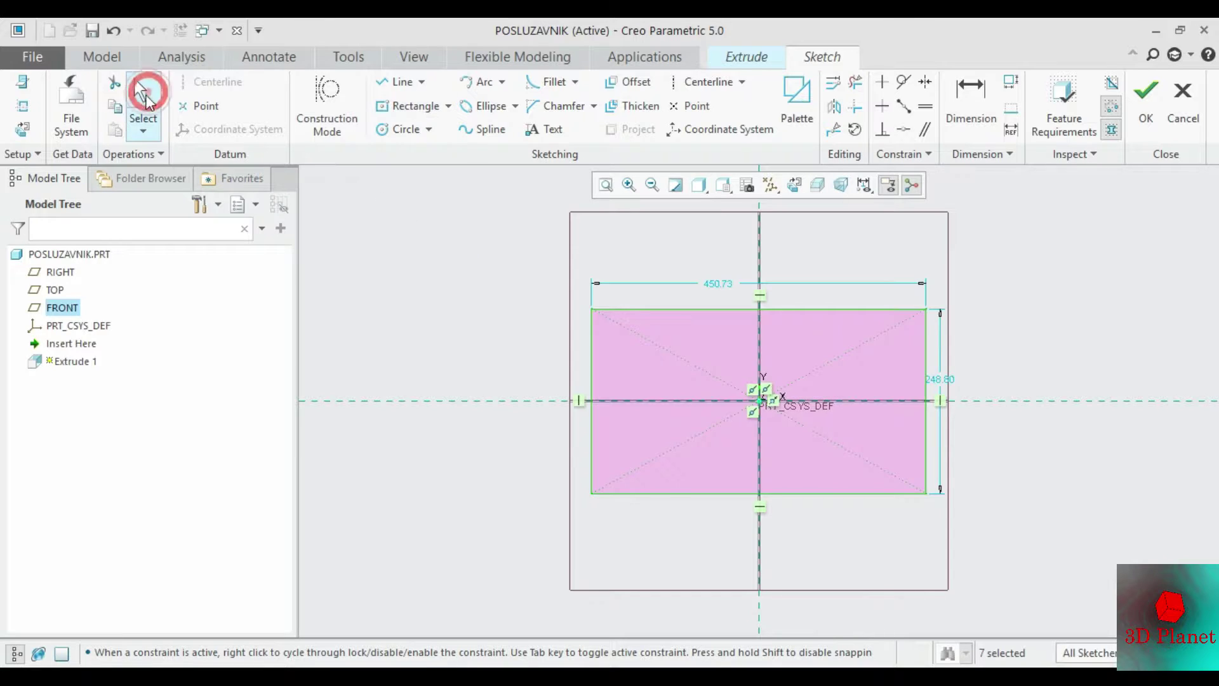
Step: Dimension the rectangle 500 wide by 250 tall and accept the sketch
double_click(721, 283)
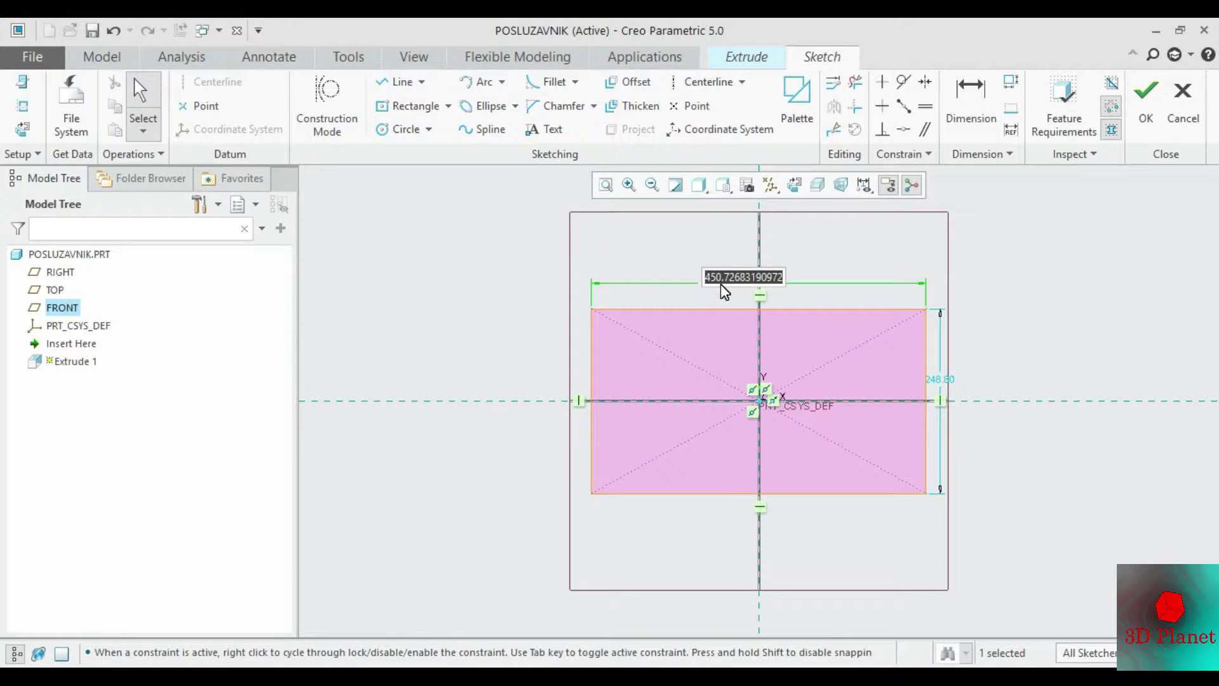
text(500)
key(Return)
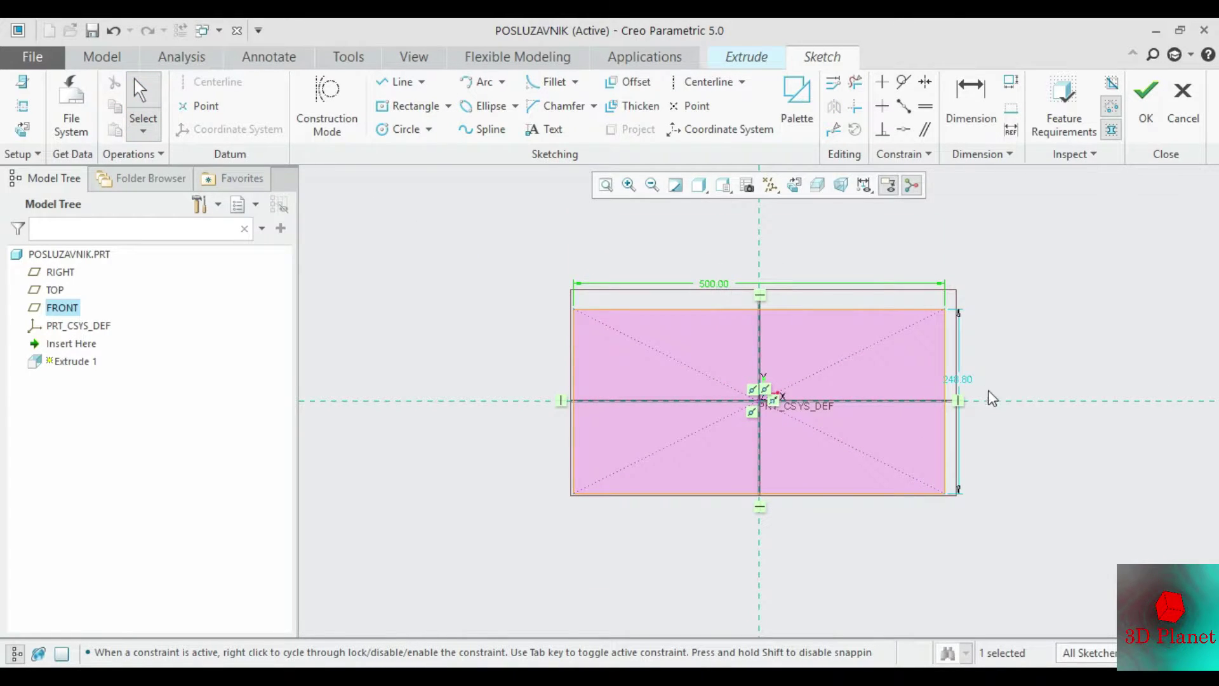
double_click(966, 381)
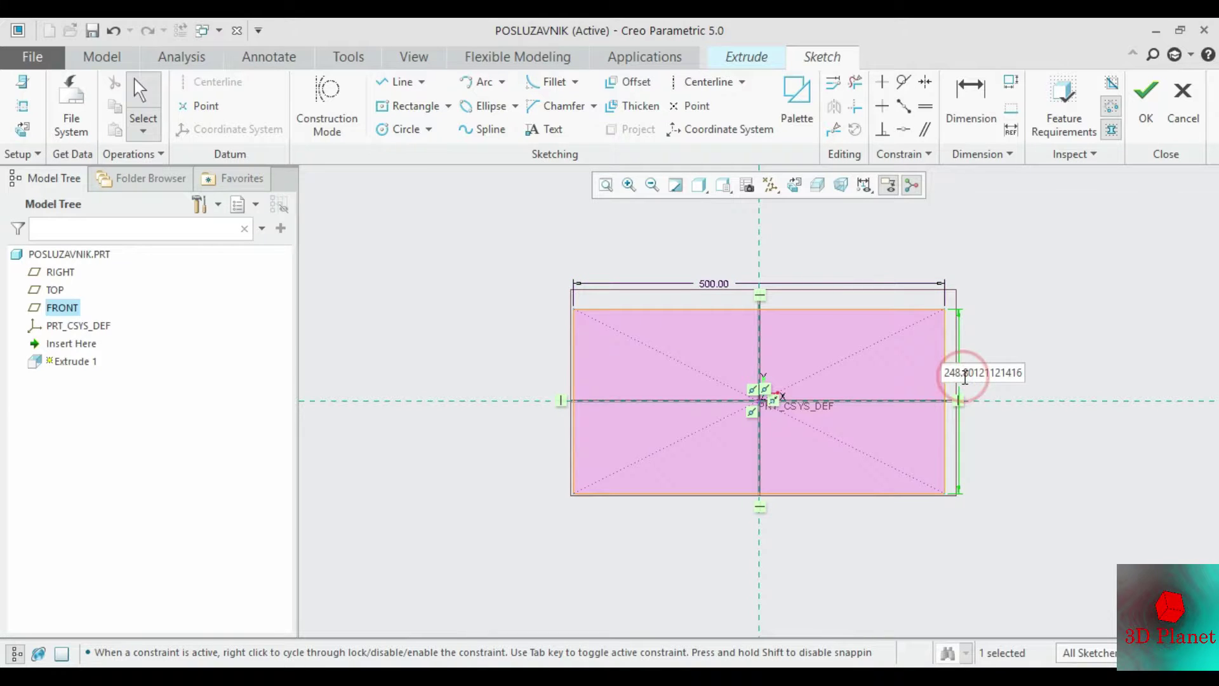
drag(947, 374, 1067, 372)
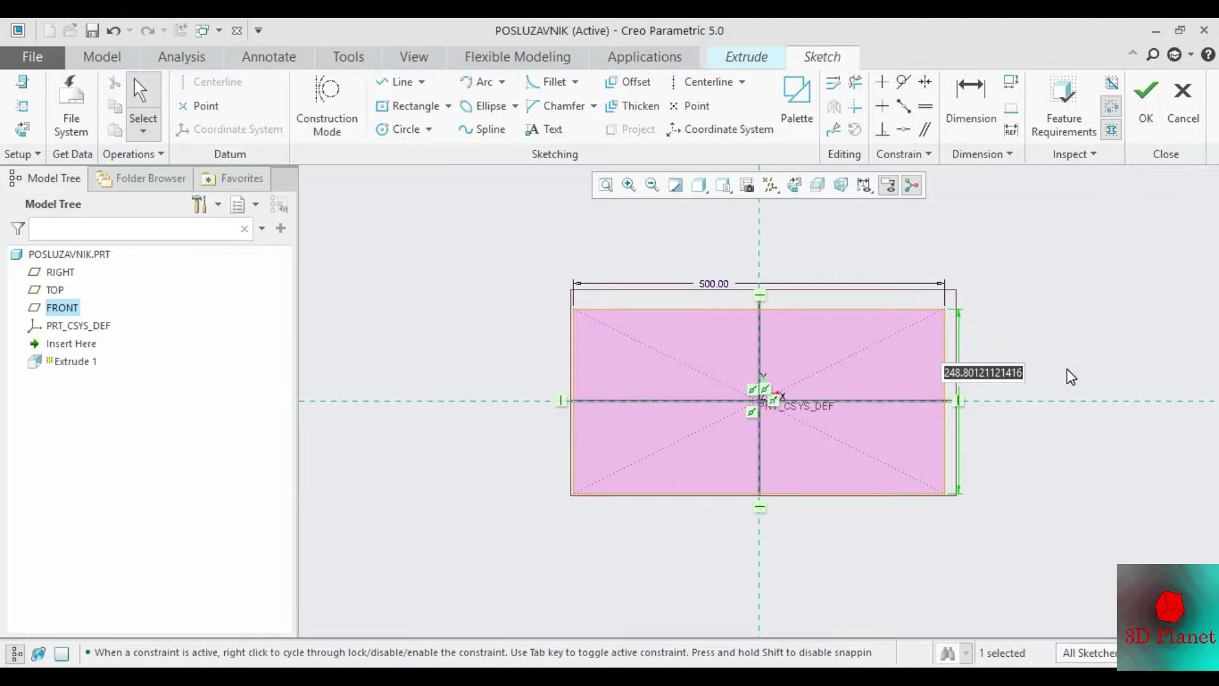
text(25)
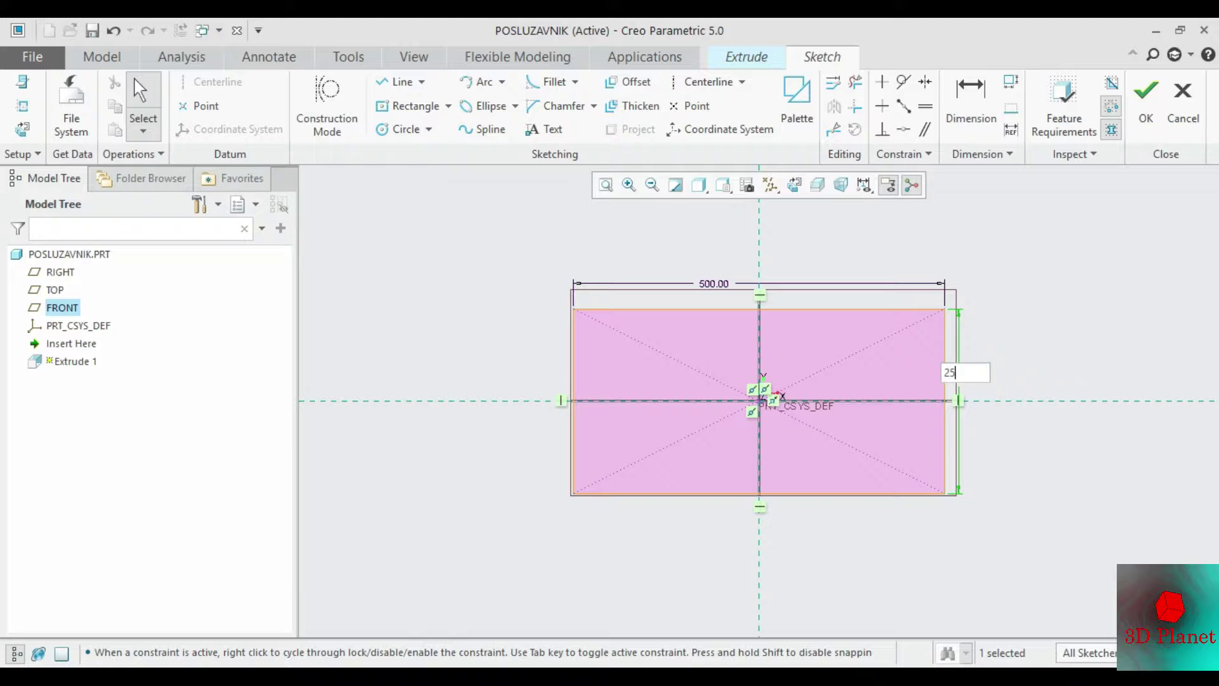
text(0)
key(Return)
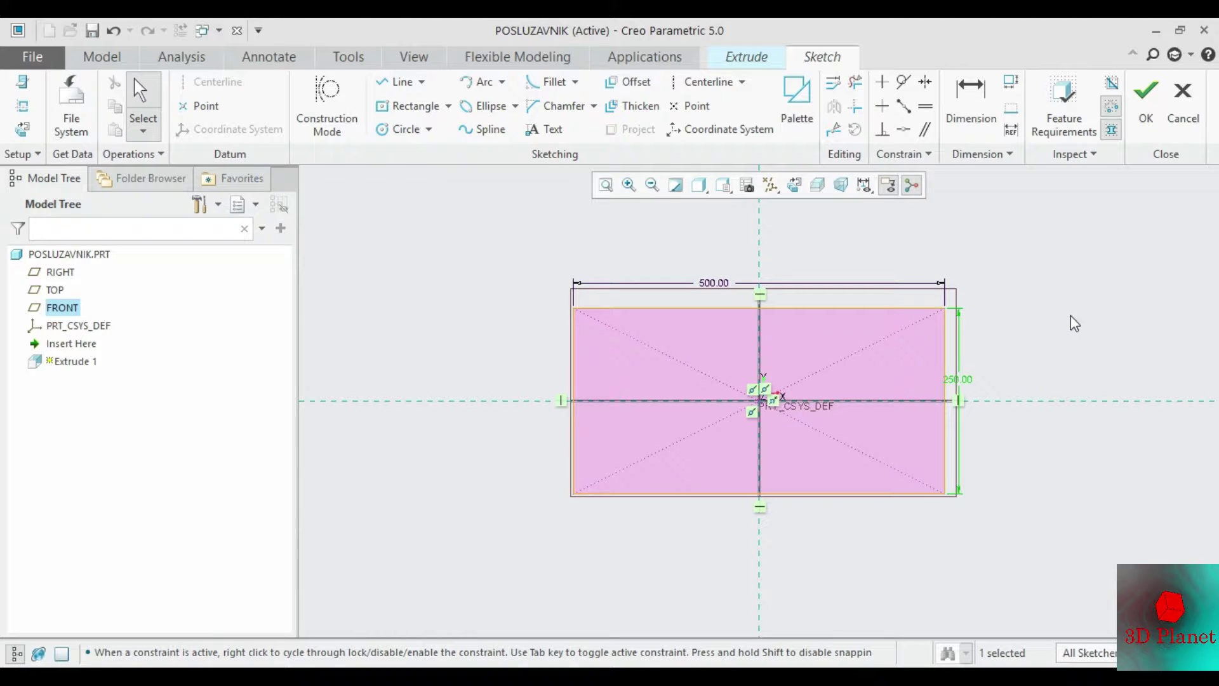
click(1146, 102)
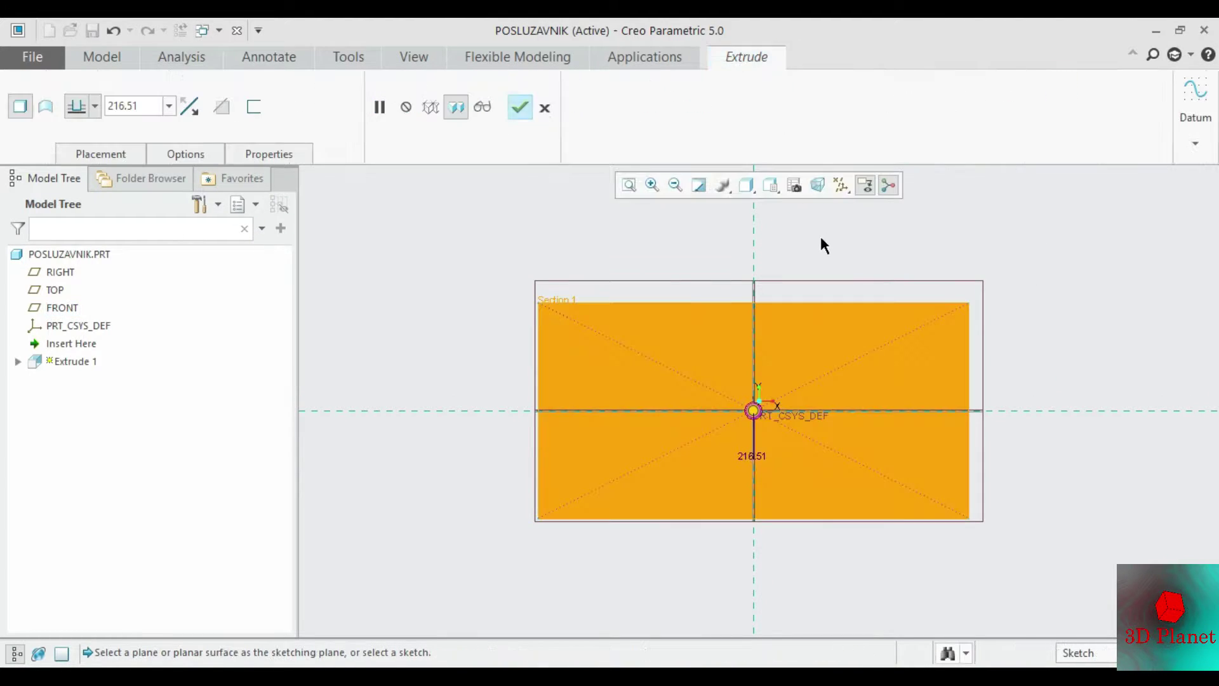
Step: Finish the extrusion at a depth of 15
double_click(151, 103)
text(15)
key(Return)
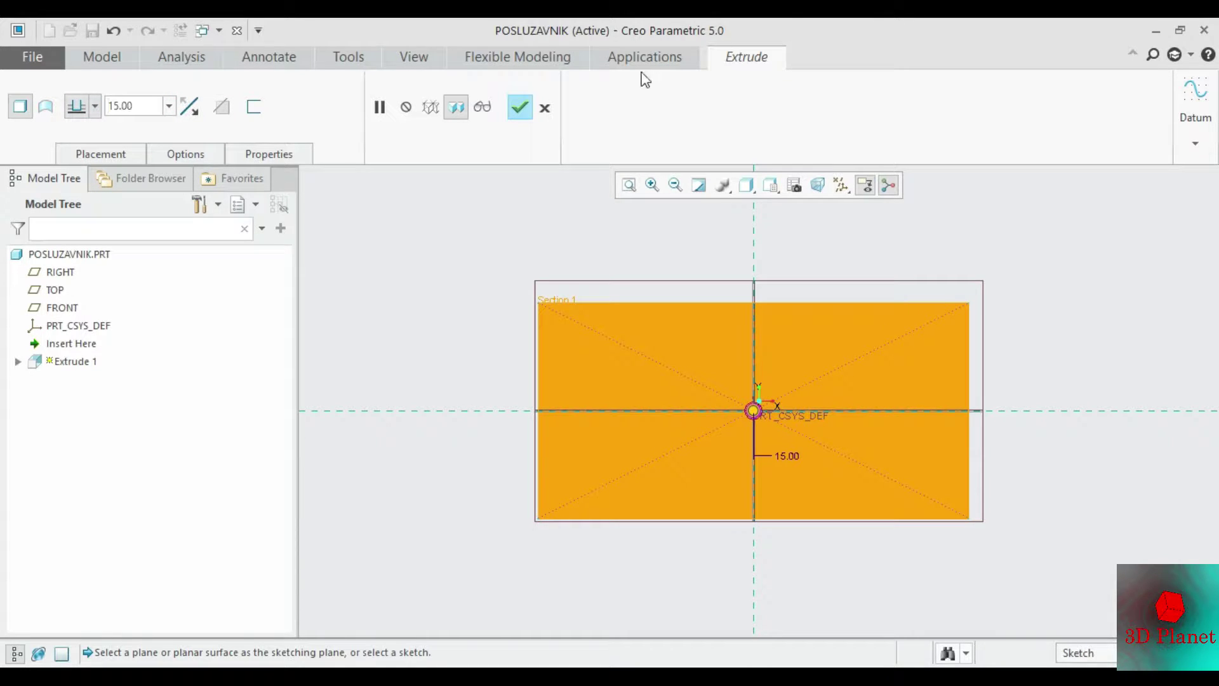
click(516, 106)
mouse_move(541, 230)
middle_down()
mouse_move(604, 286)
mouse_move(612, 210)
mouse_move(611, 225)
middle_up()
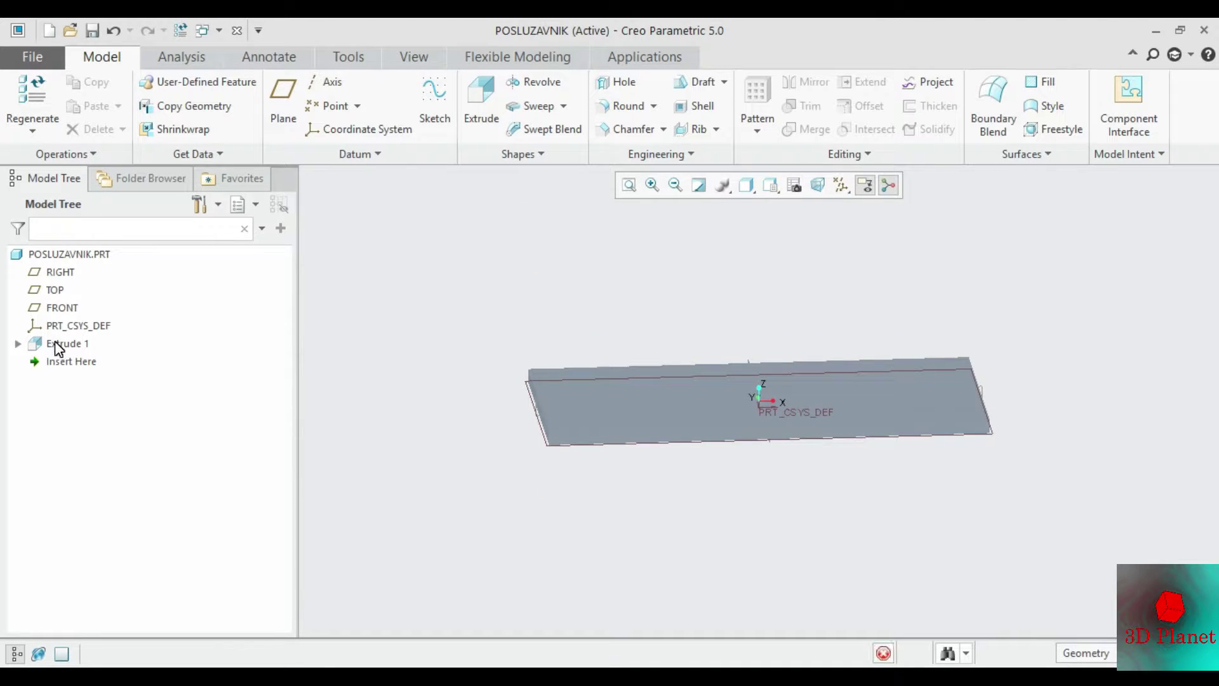
Step: Redefine Extrude 1, changing its depth to 30 and then 60
right_click(75, 345)
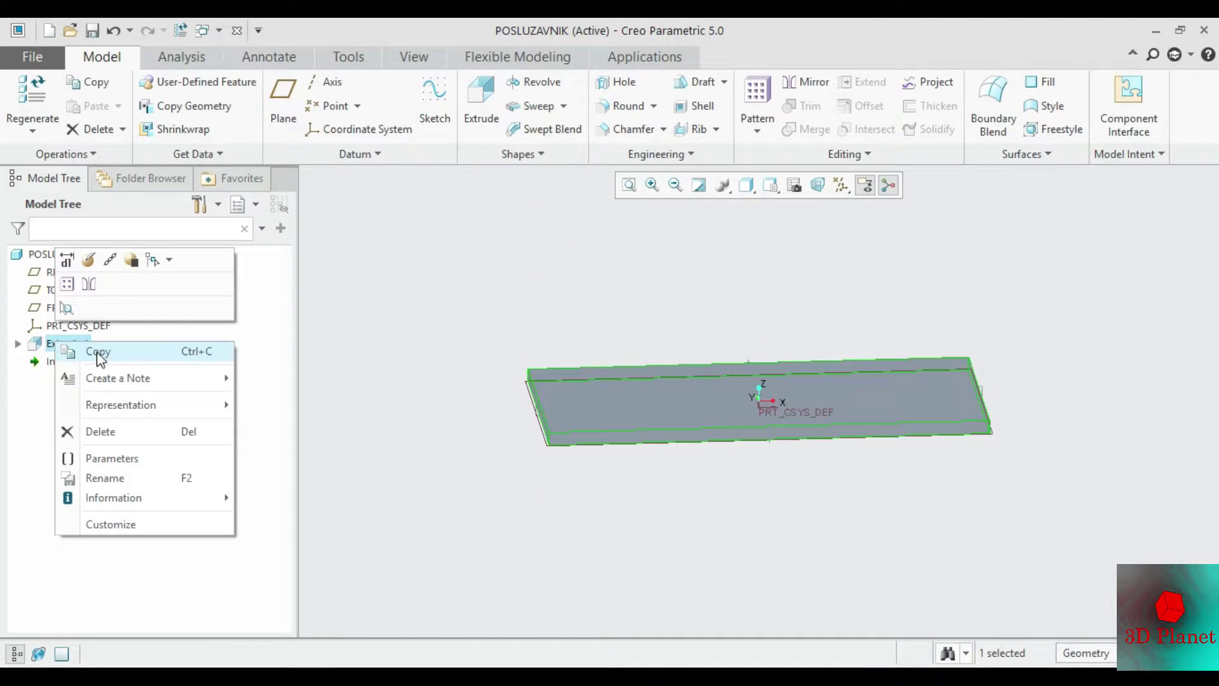
click(91, 263)
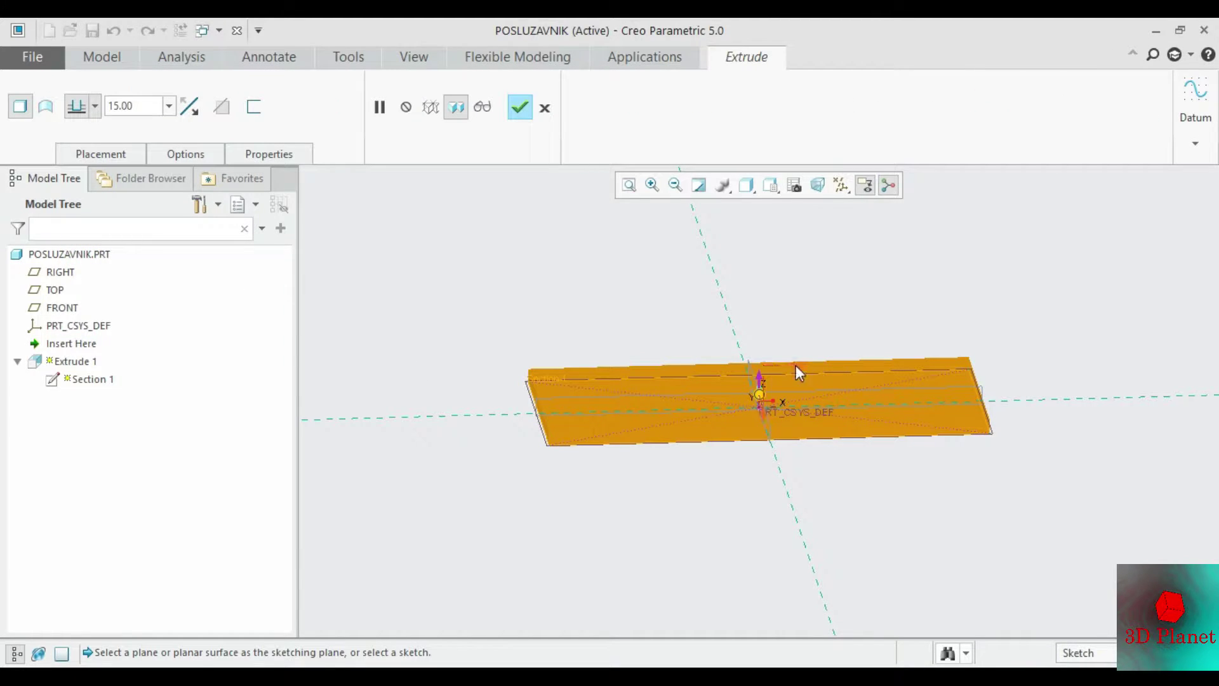
double_click(795, 364)
text(30)
key(Return)
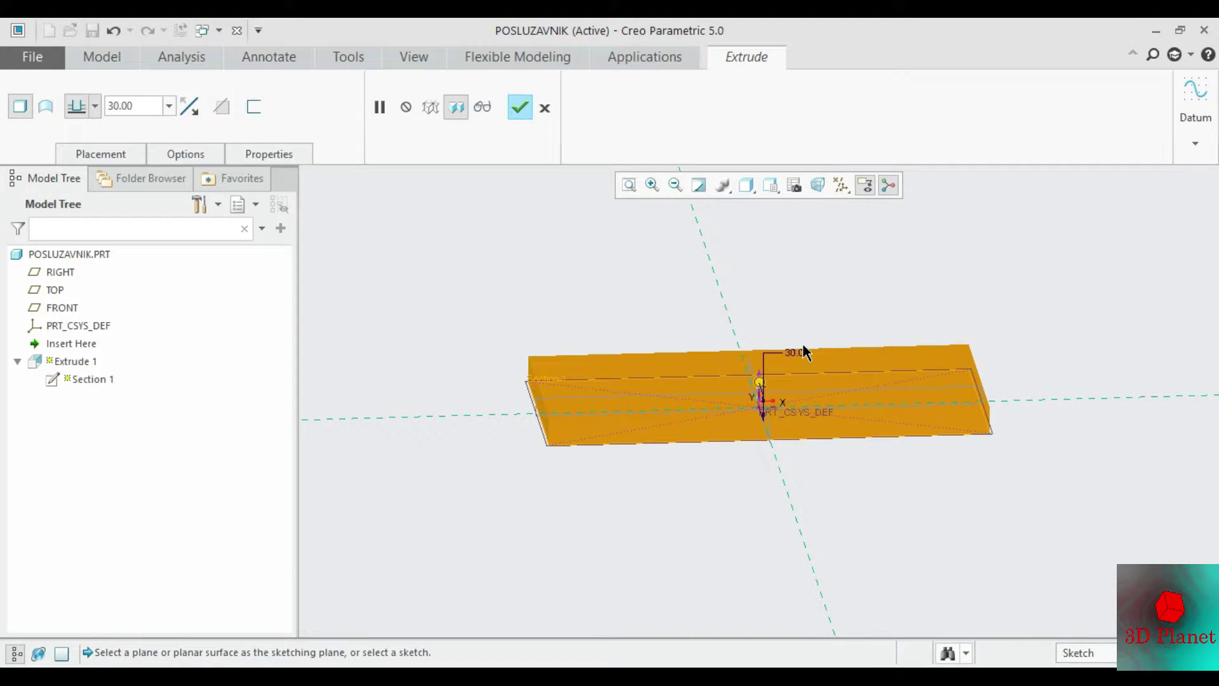
double_click(796, 353)
text(60)
key(Return)
click(518, 108)
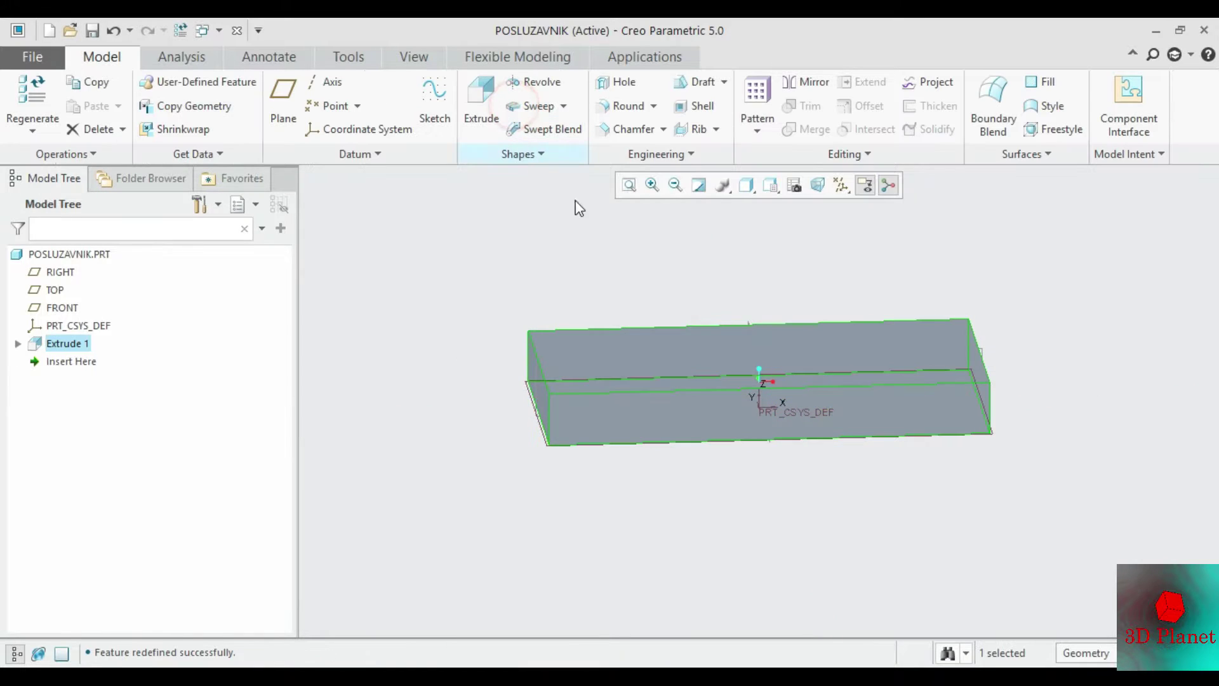
Step: Start a new extrusion sketched on the block's top face, viewed straight on
click(477, 89)
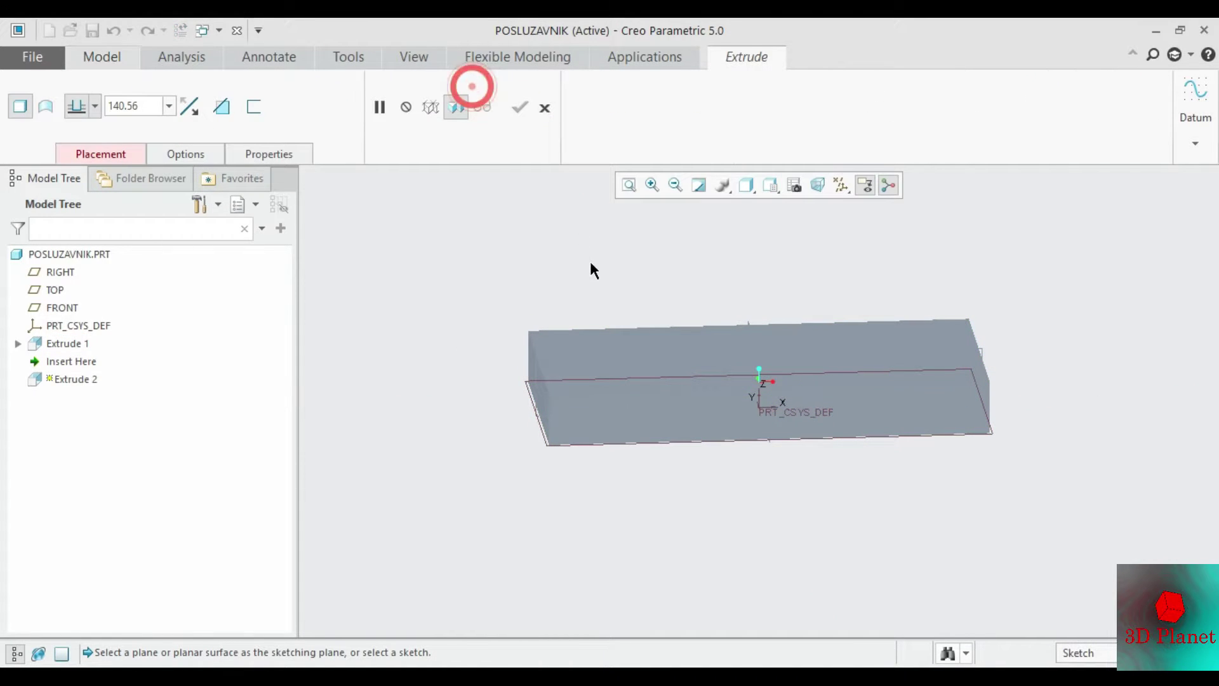
click(584, 338)
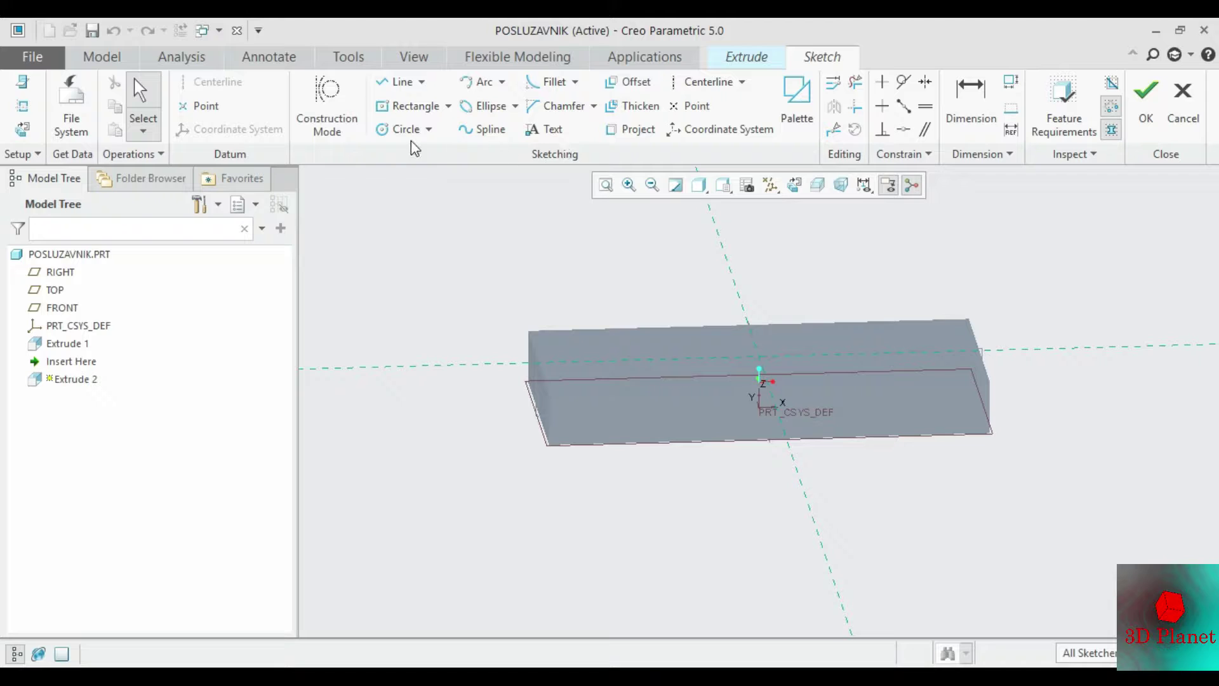
click(793, 185)
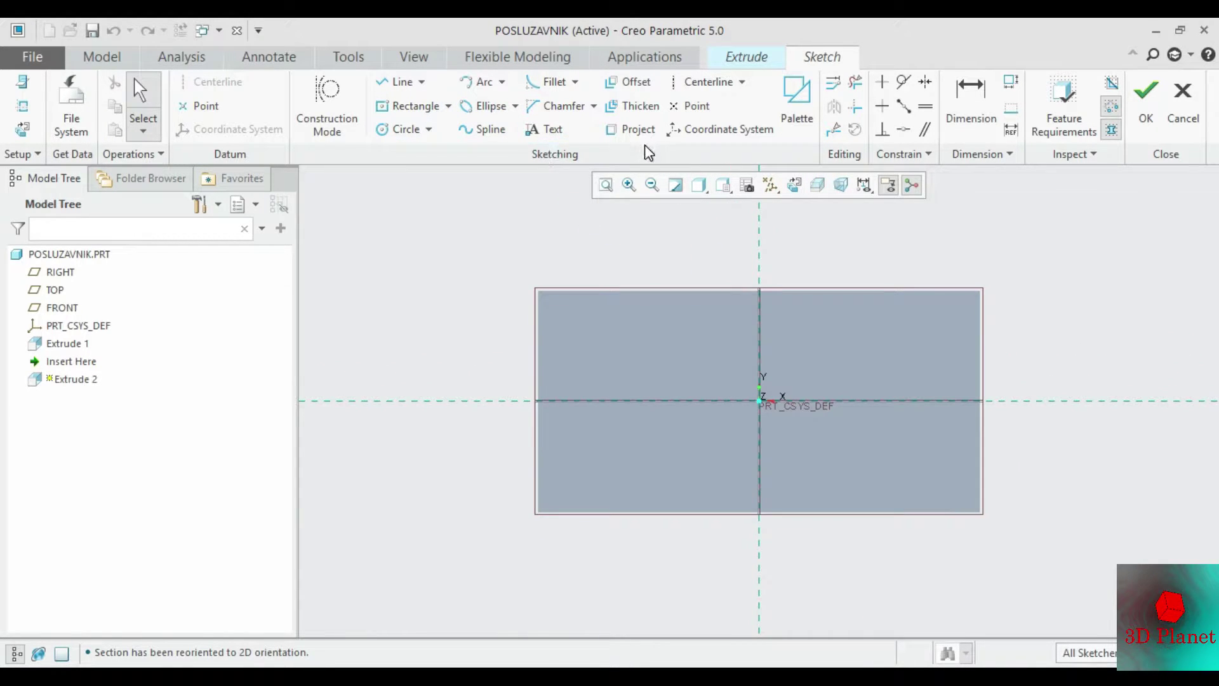
Step: Offset the top, left, bottom and right rectangle edges 10 inward
click(629, 81)
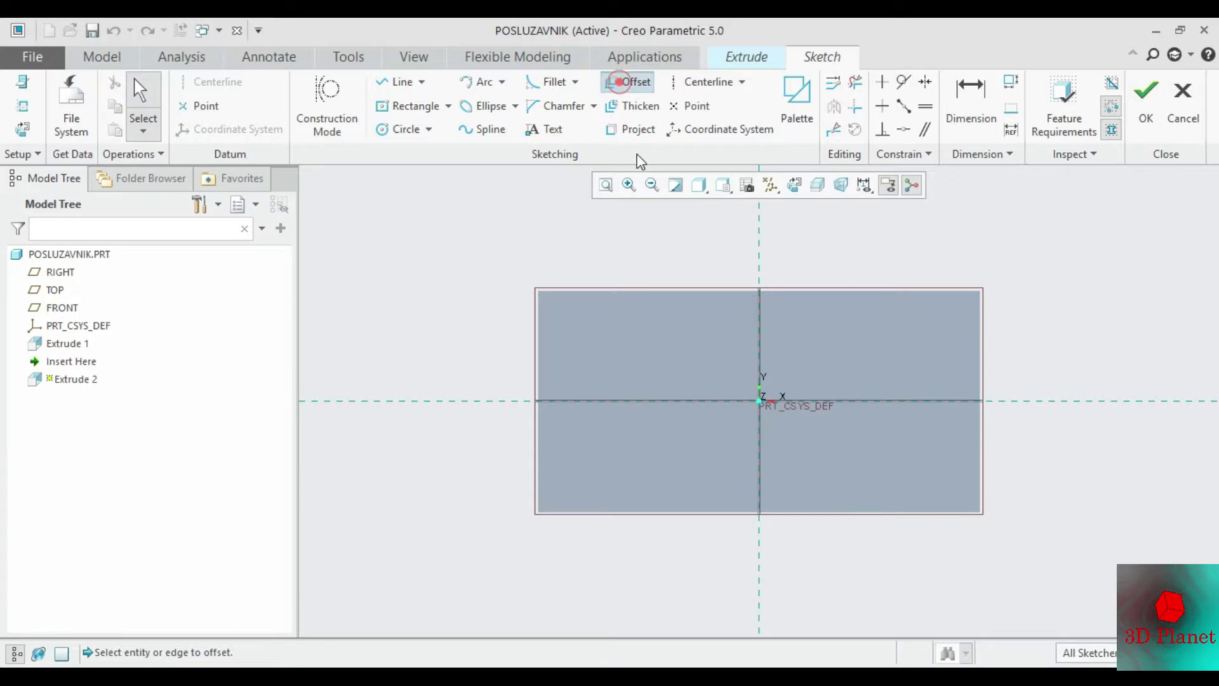
click(642, 291)
text(-1)
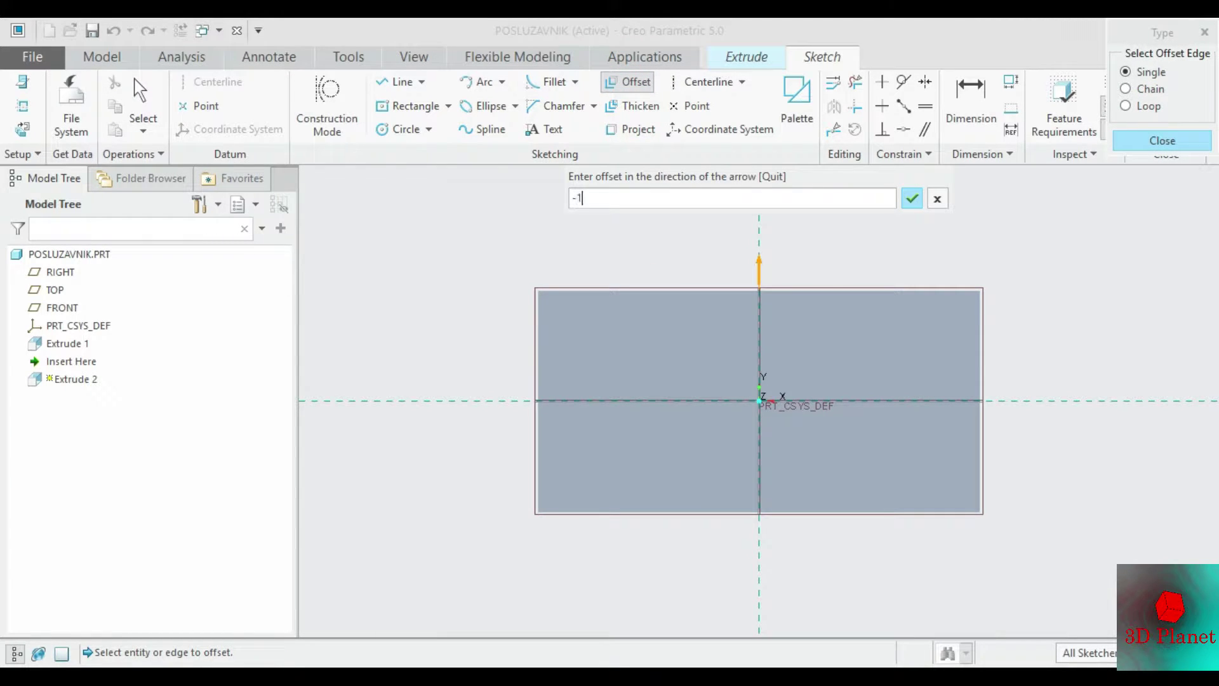
text(0)
key(Return)
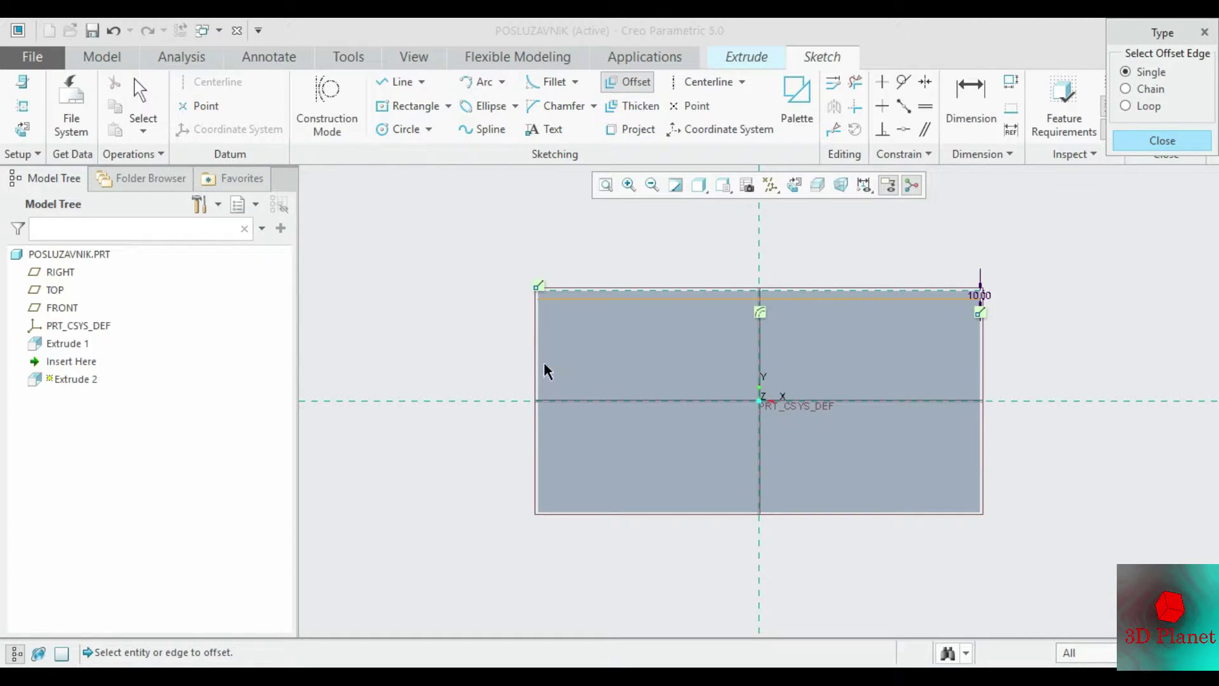
click(535, 365)
text(-10)
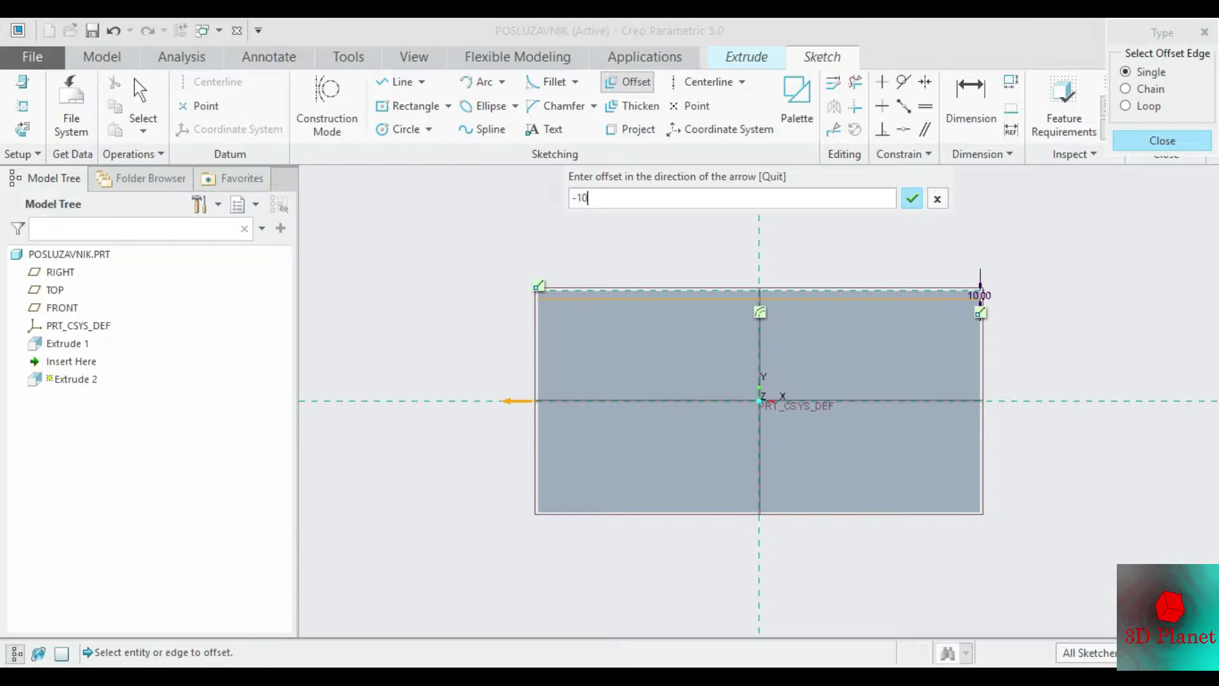
key(Return)
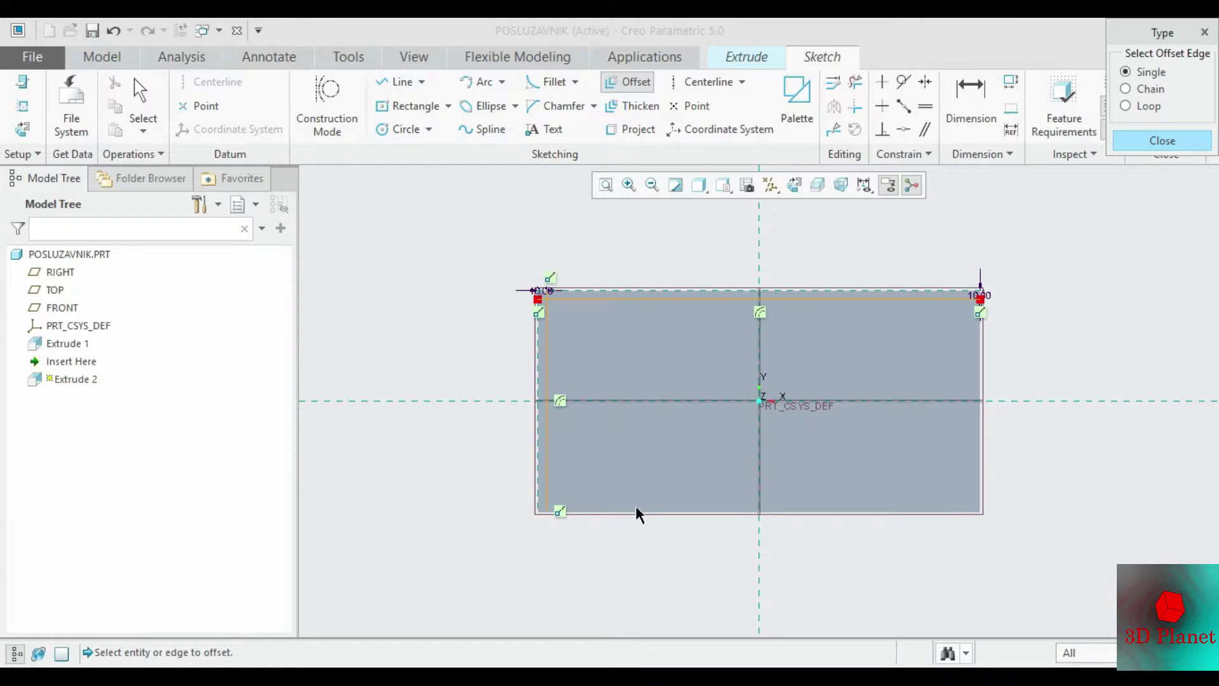
click(636, 511)
text(-)
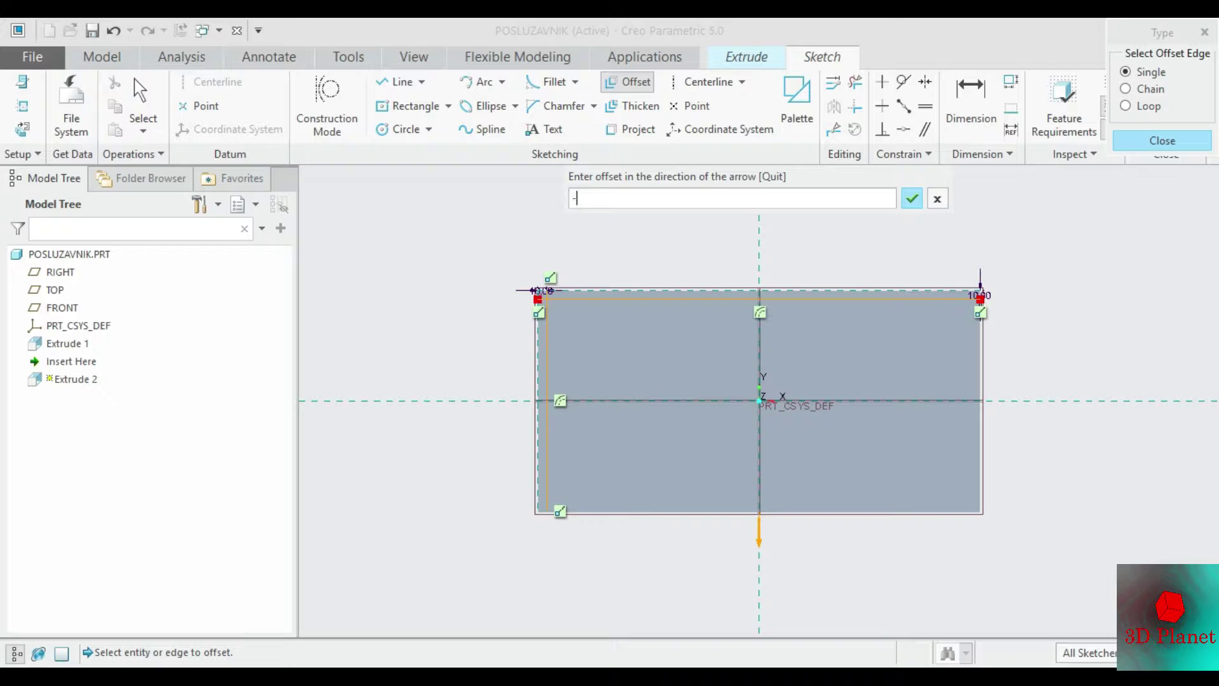
text(10)
key(Return)
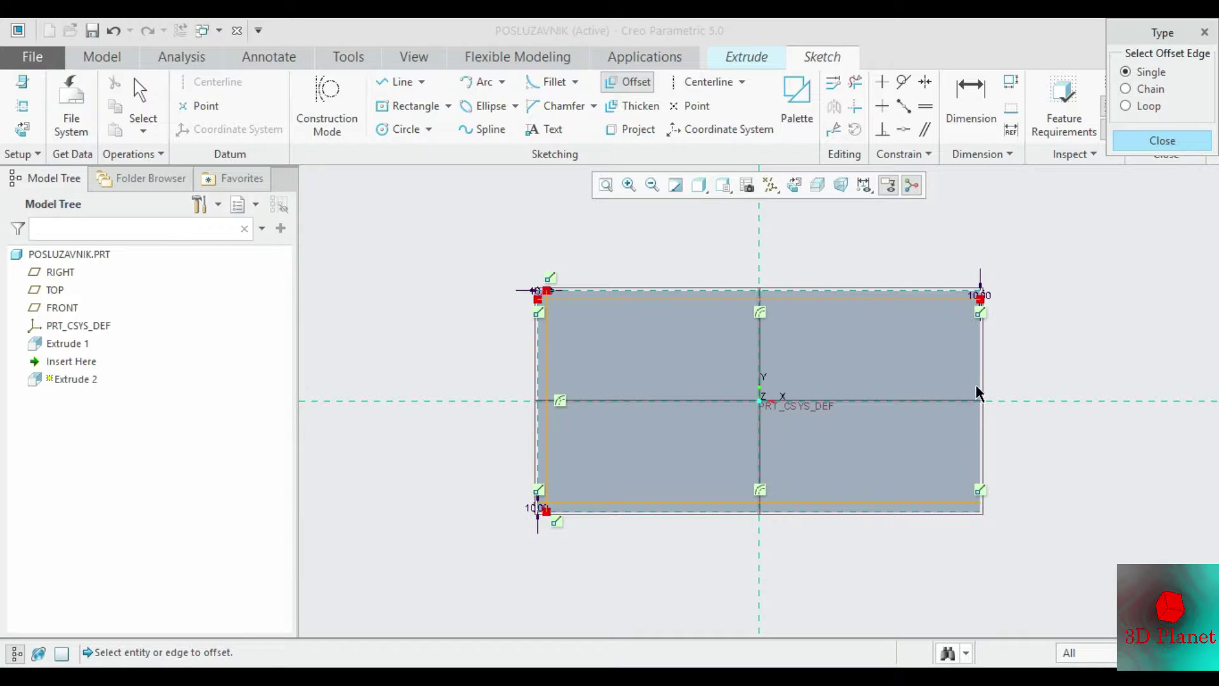
click(980, 383)
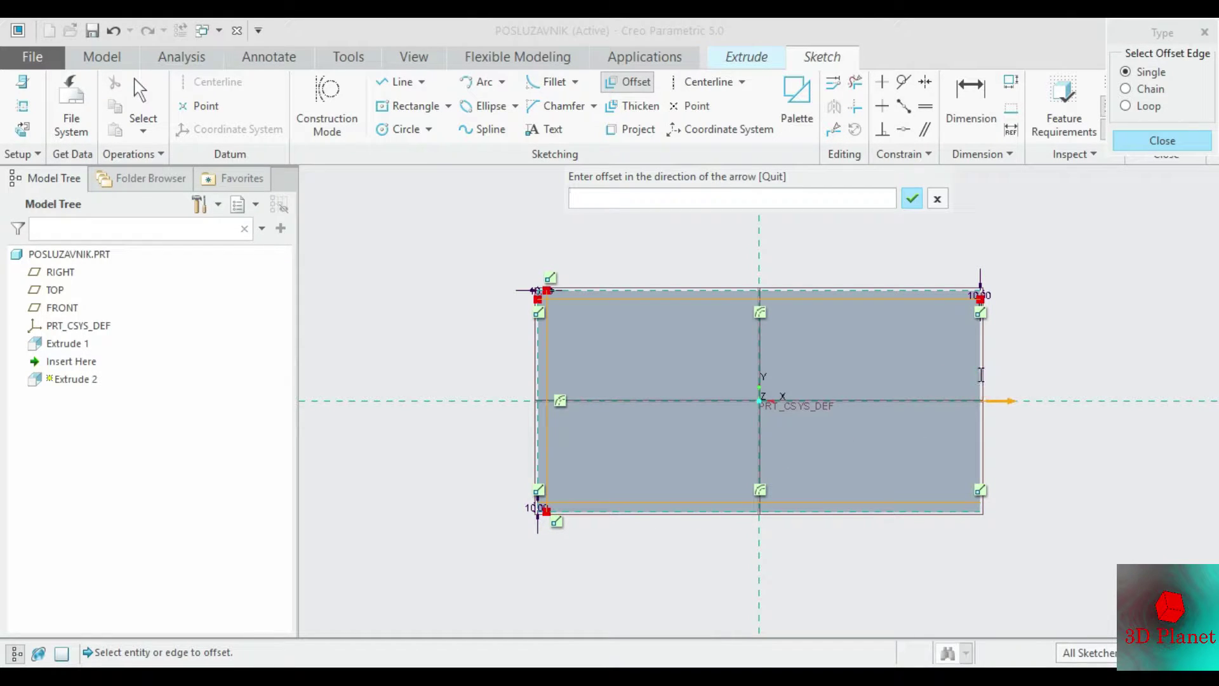
text(-10)
key(Return)
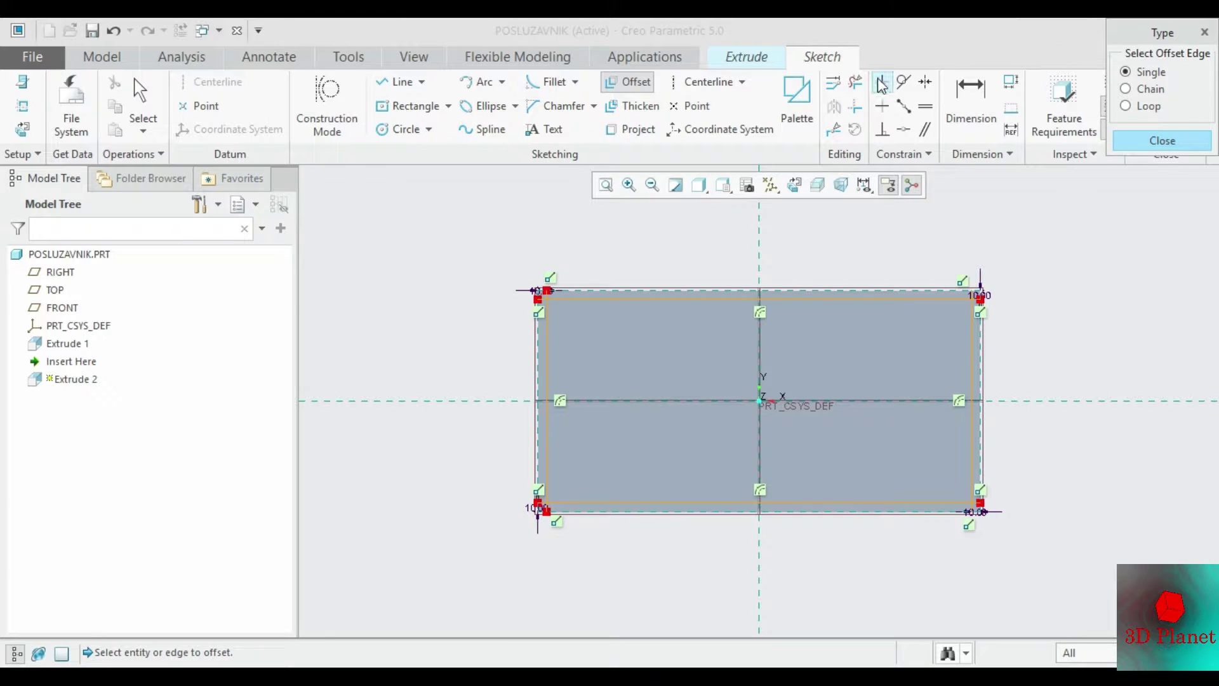
Step: Trim the overlapping corners of the offset lines into a closed outline
click(855, 81)
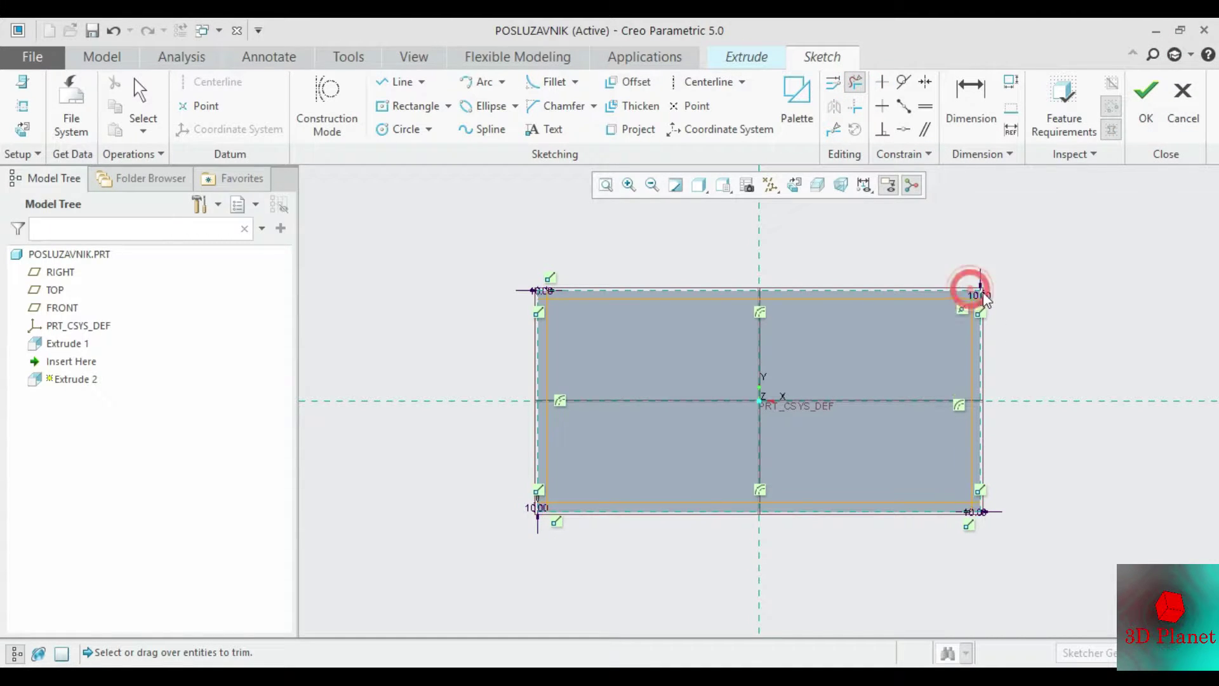
scroll(995, 299, down, 5)
scroll(974, 313, down, 3)
scroll(910, 306, up, 3)
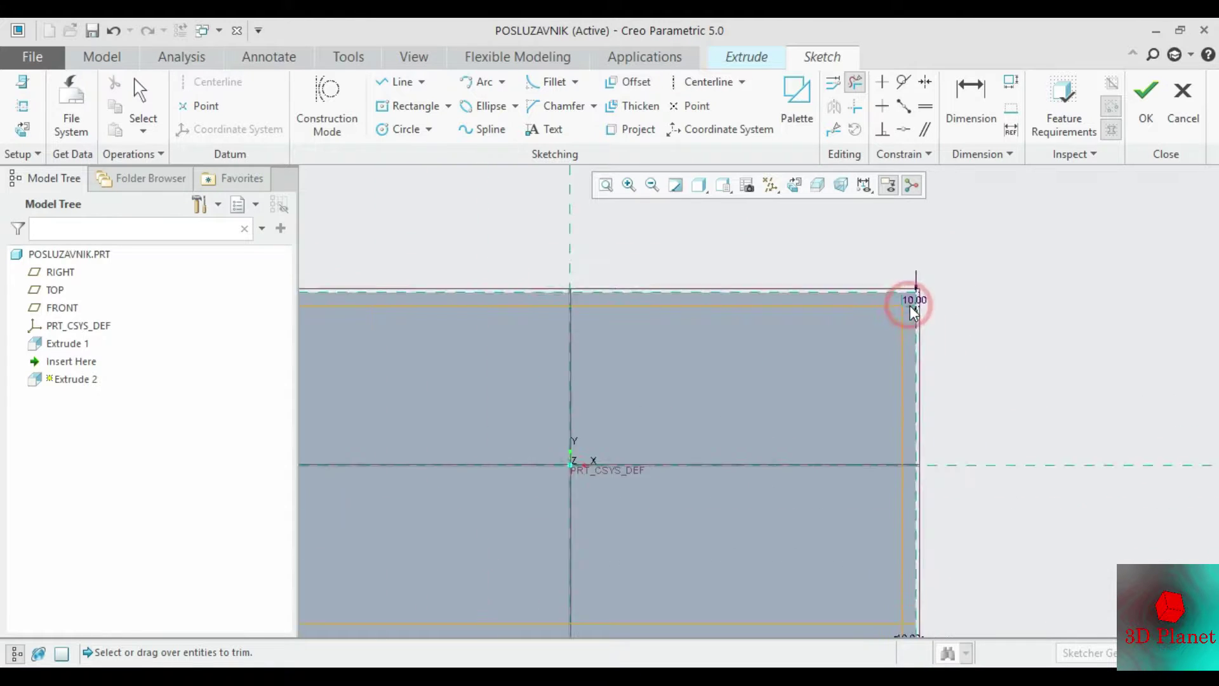
scroll(901, 376, up, 3)
scroll(906, 389, down, 4)
scroll(947, 369, down, 2)
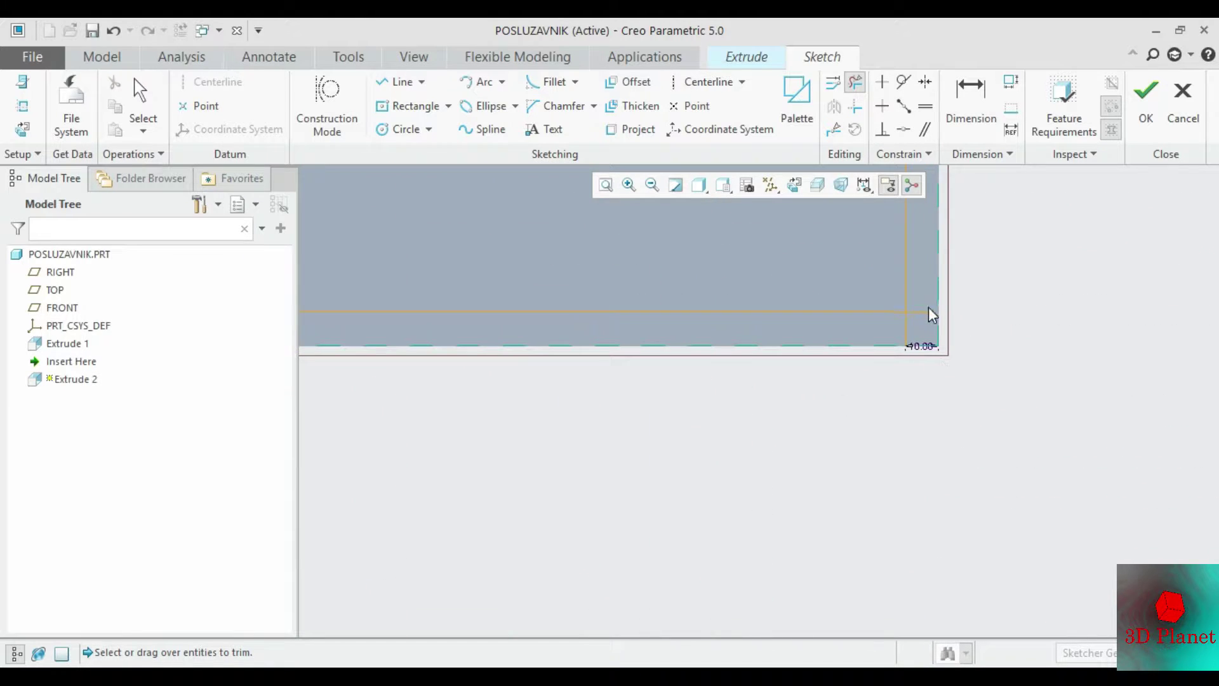
drag(929, 310, 906, 337)
scroll(909, 335, up, 4)
scroll(682, 278, down, 4)
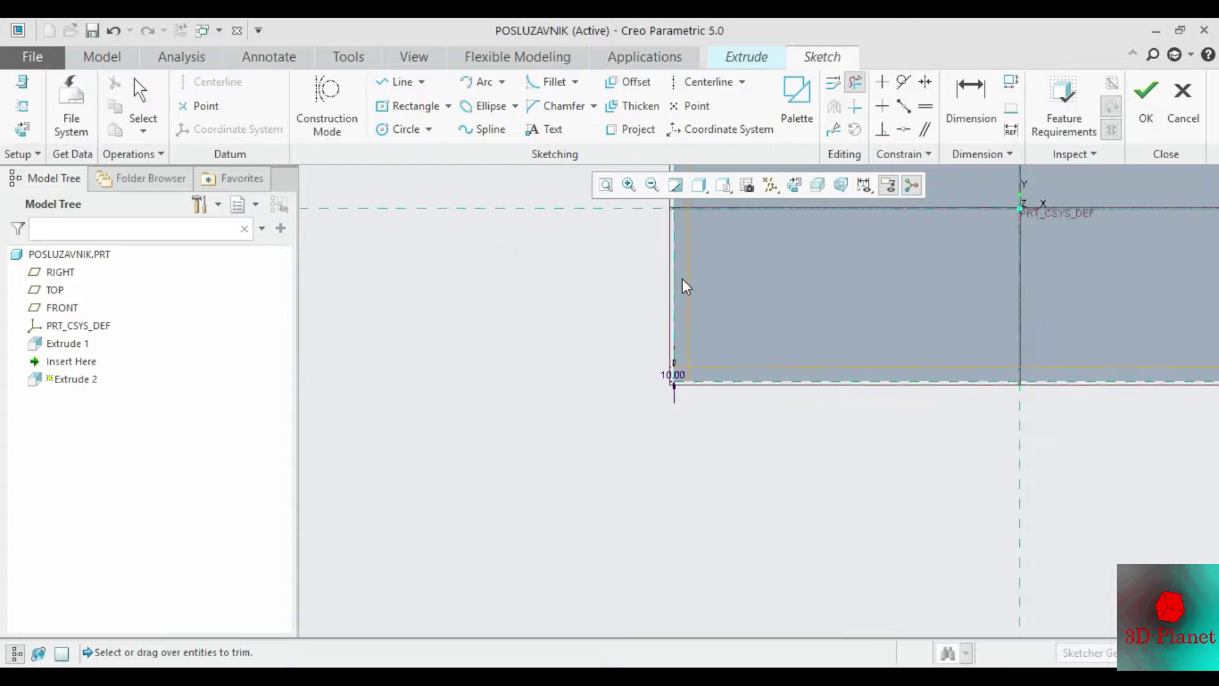
scroll(670, 412, down, 2)
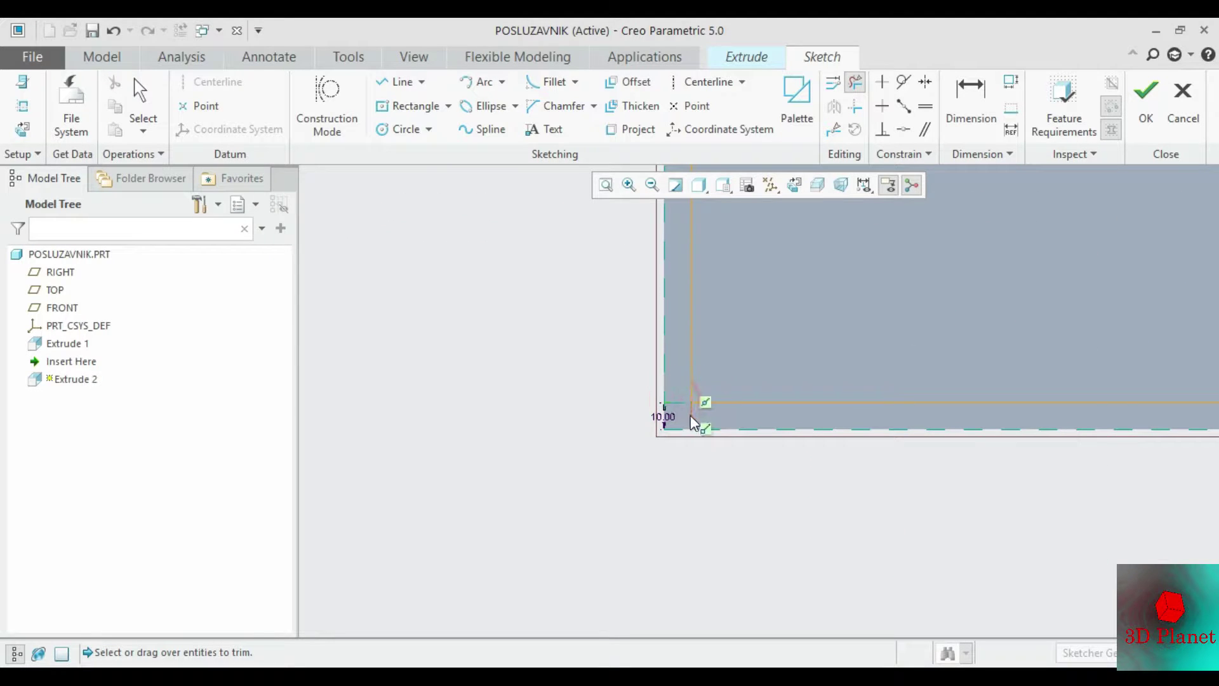
scroll(807, 356, up, 3)
scroll(802, 206, down, 2)
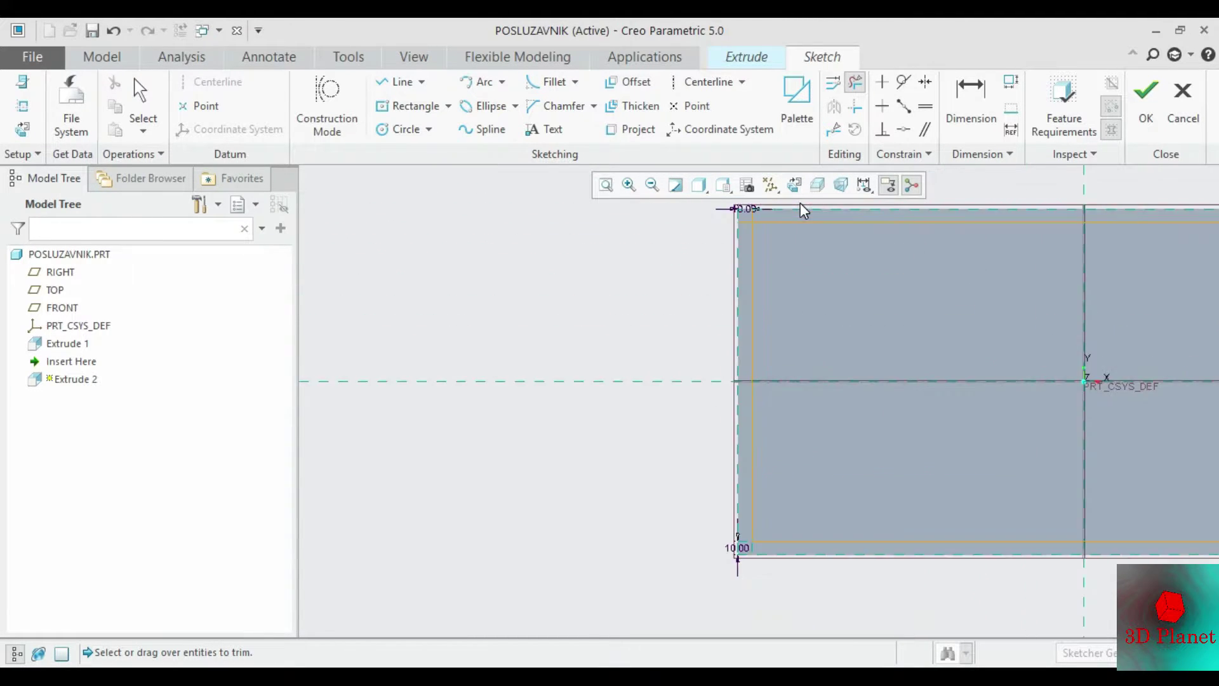
scroll(762, 219, down, 2)
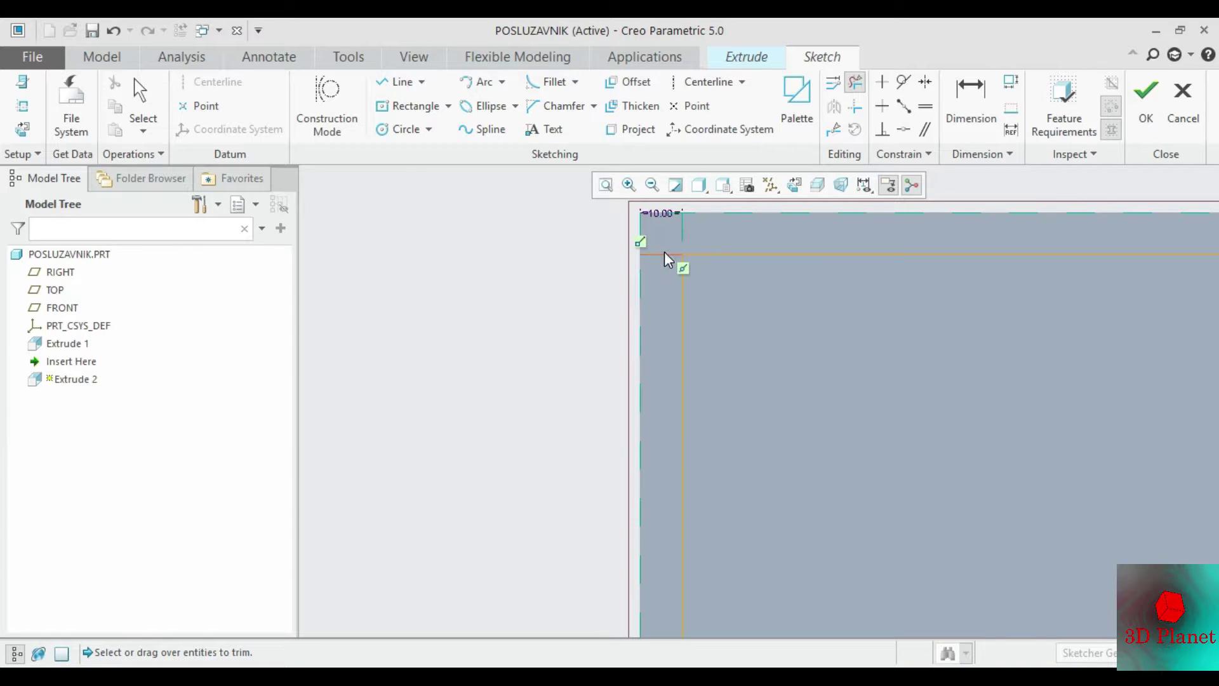
scroll(636, 299, up, 3)
scroll(633, 282, up, 1)
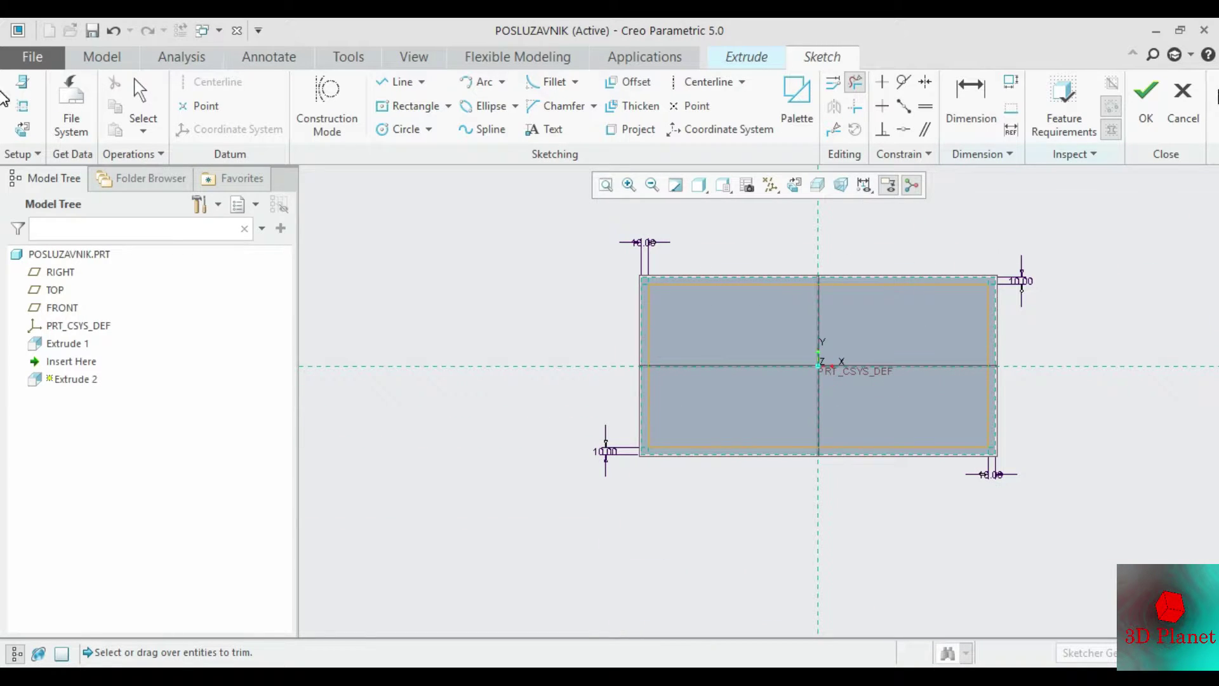
Step: Accept the inner outline sketch and return to the extrusion preview
click(141, 111)
mouse_move(871, 273)
middle_down()
mouse_move(869, 200)
mouse_move(871, 215)
middle_up()
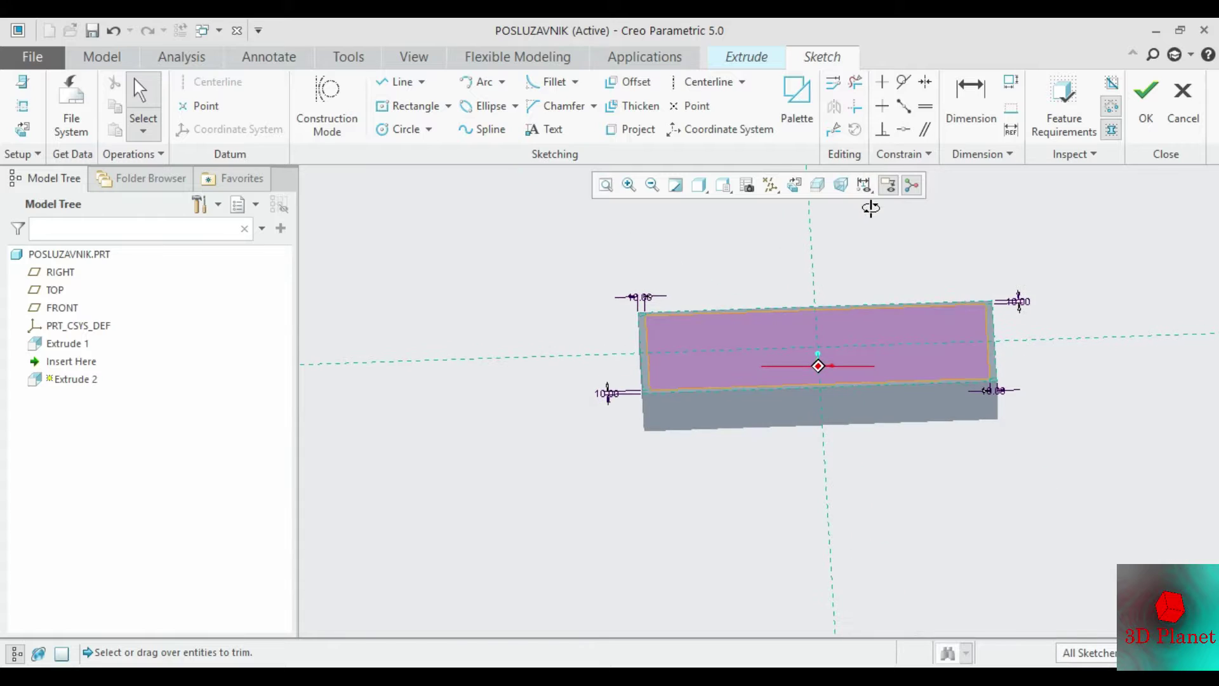
click(1147, 96)
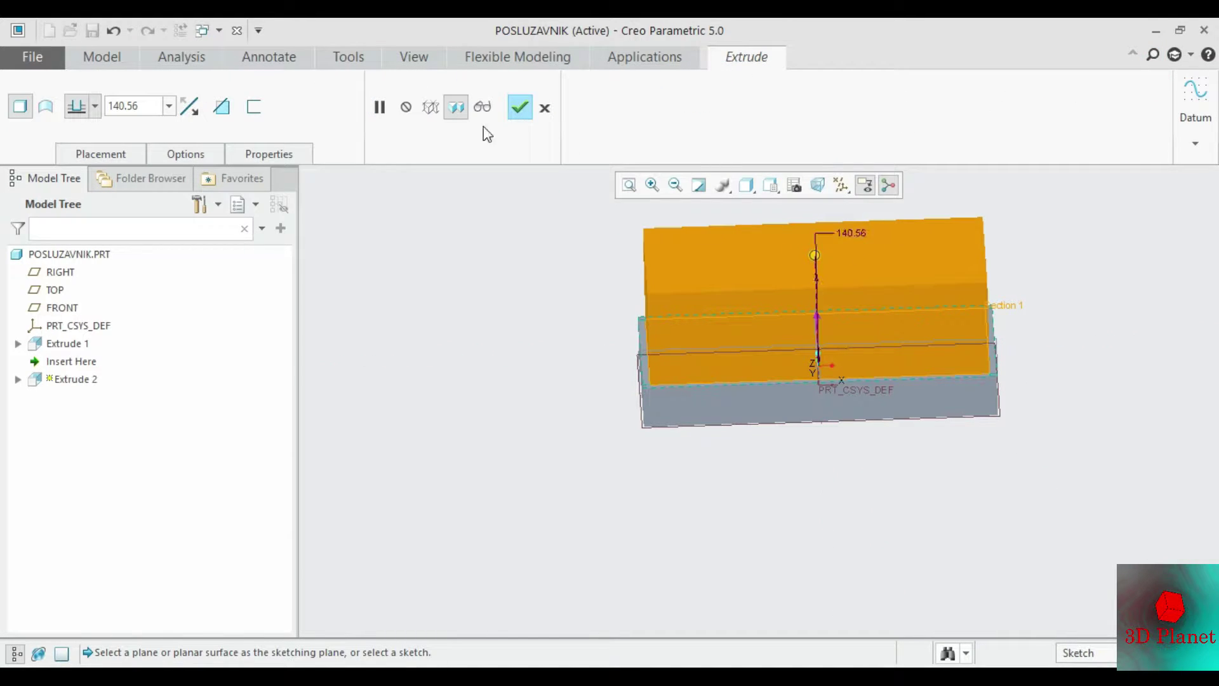
Step: Cut the inner outline 50 deep with Remove Material to finish Extrude 2
double_click(157, 106)
text(50)
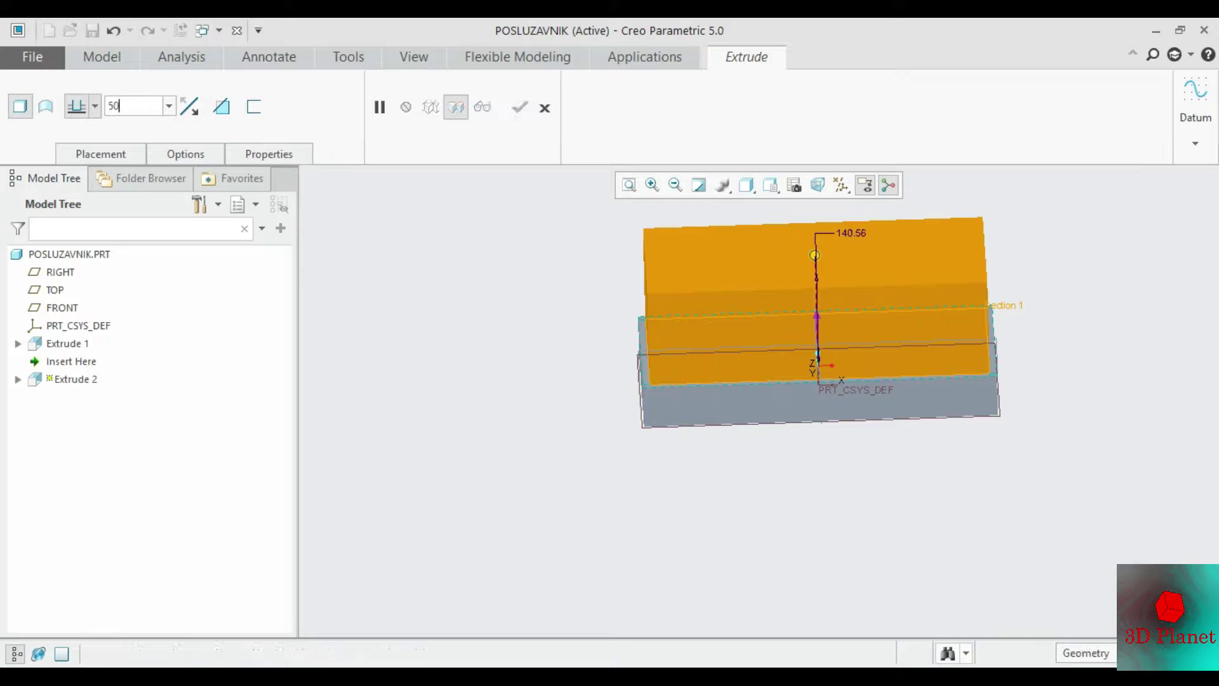
click(188, 106)
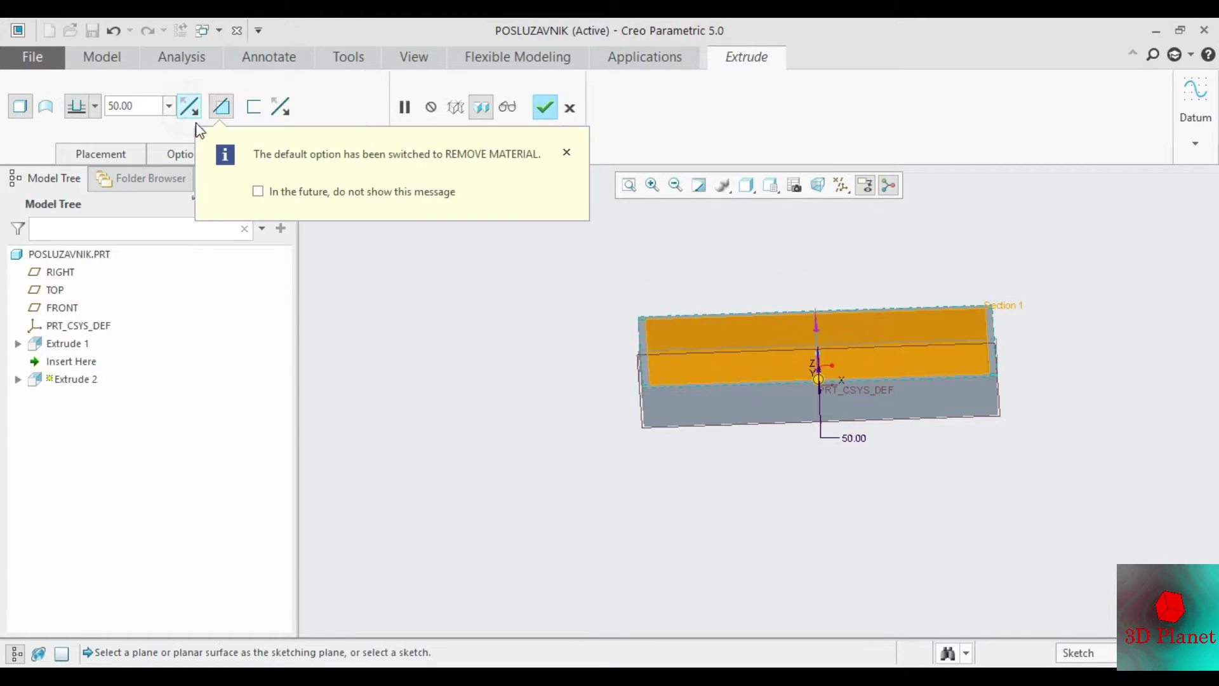
click(544, 106)
key(e)
key(x)
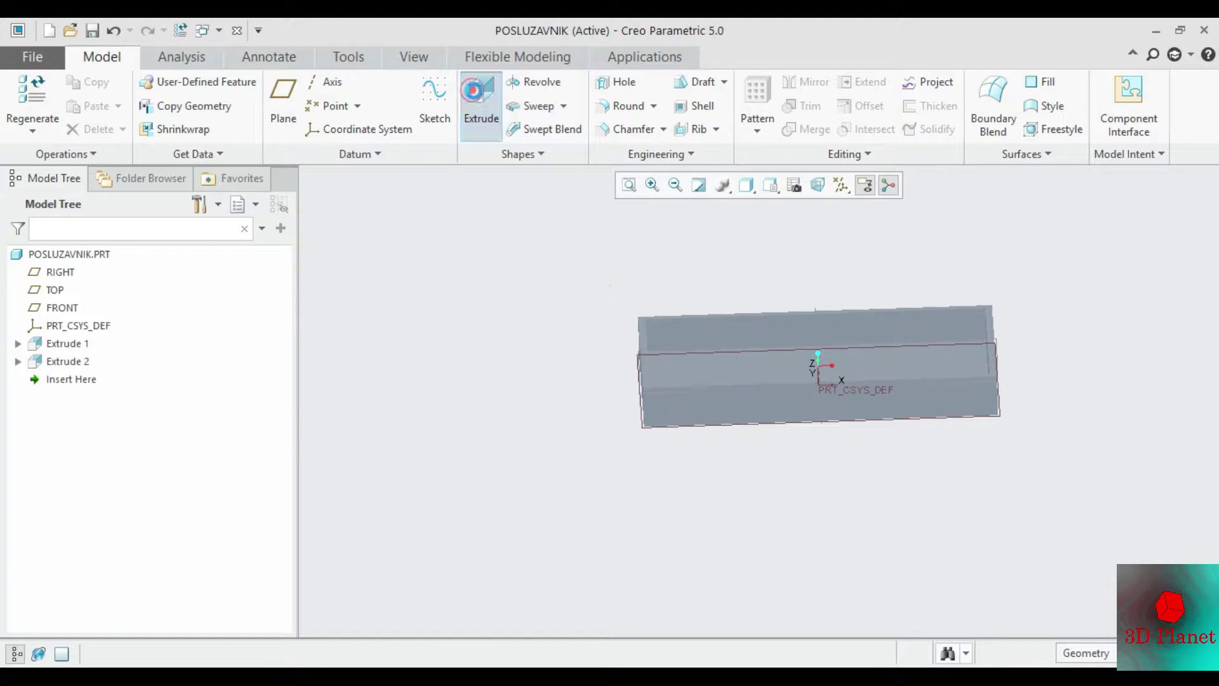
Step: Sketch on the tray's top face and project its left, top, right and bottom edges
click(644, 324)
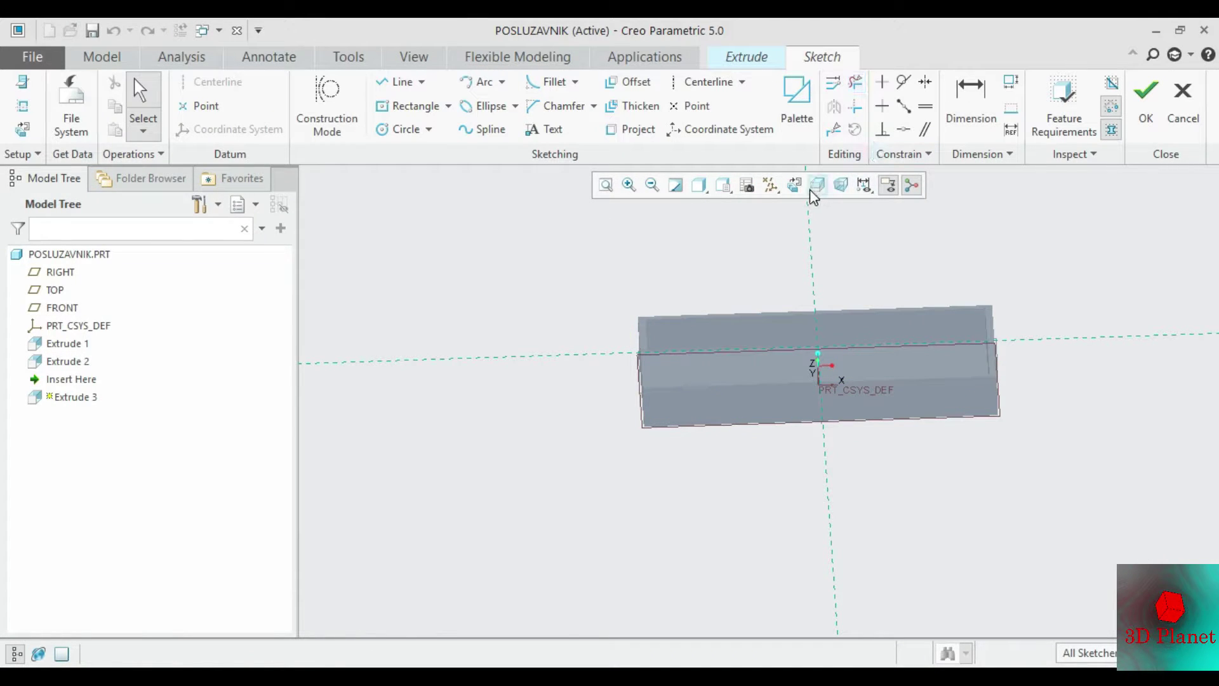
click(795, 185)
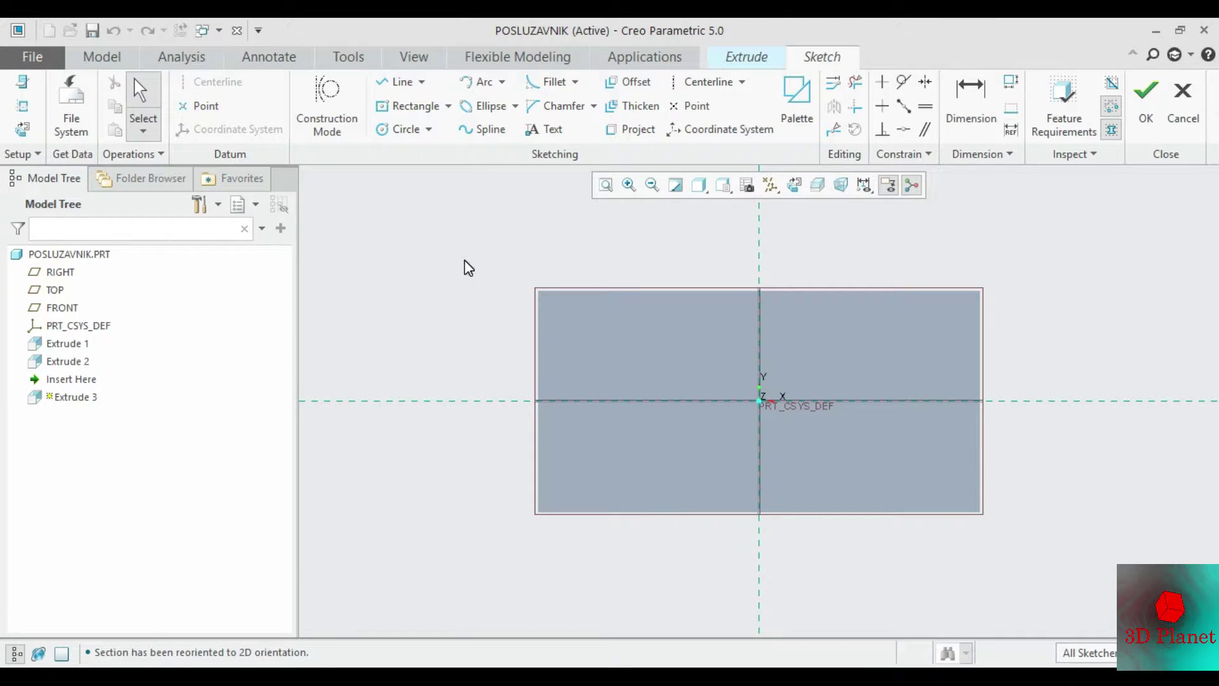
click(634, 129)
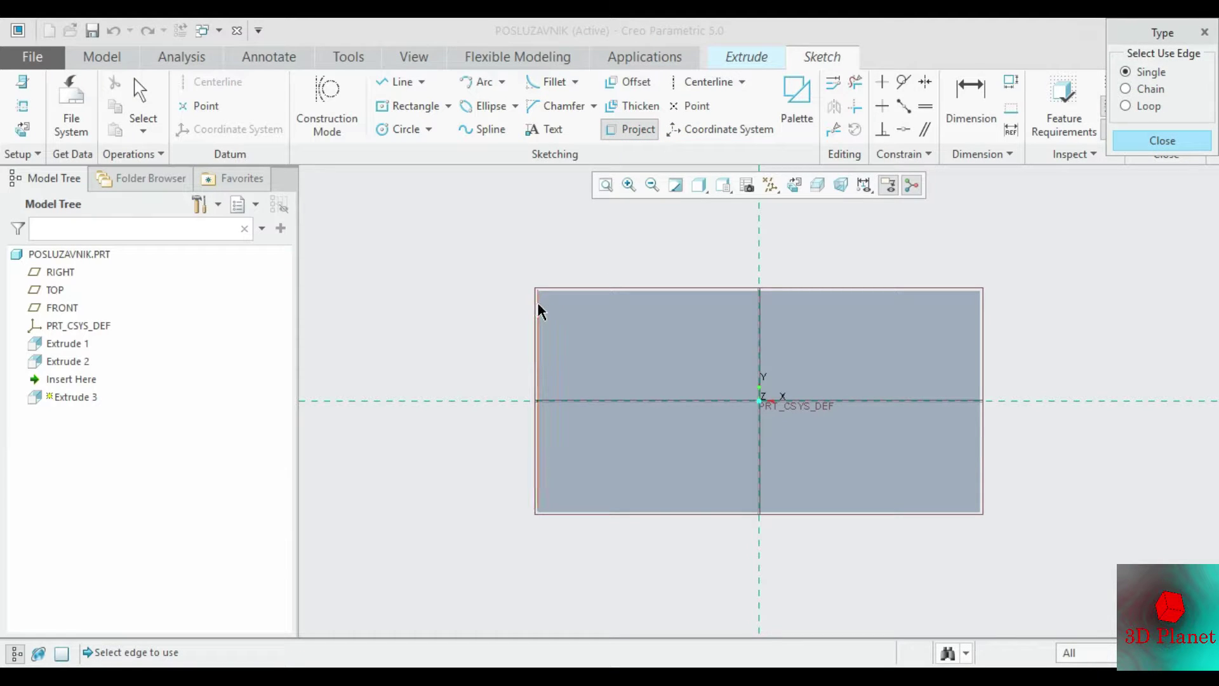
click(538, 302)
click(583, 289)
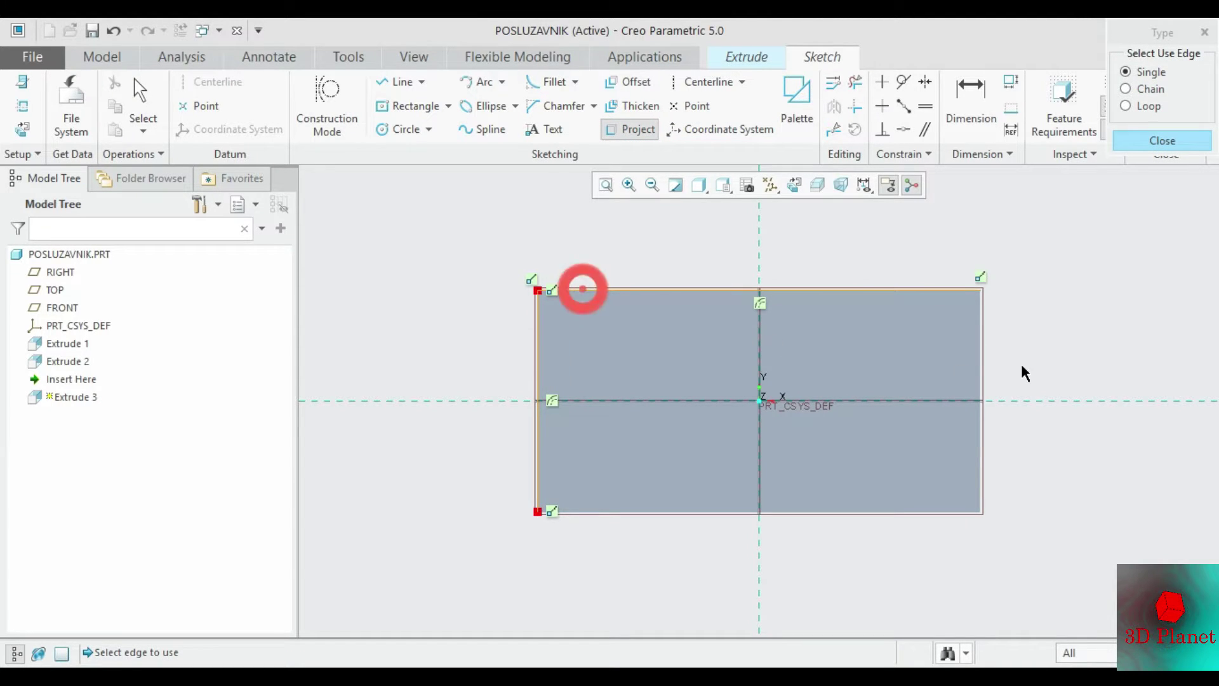
click(982, 354)
click(930, 512)
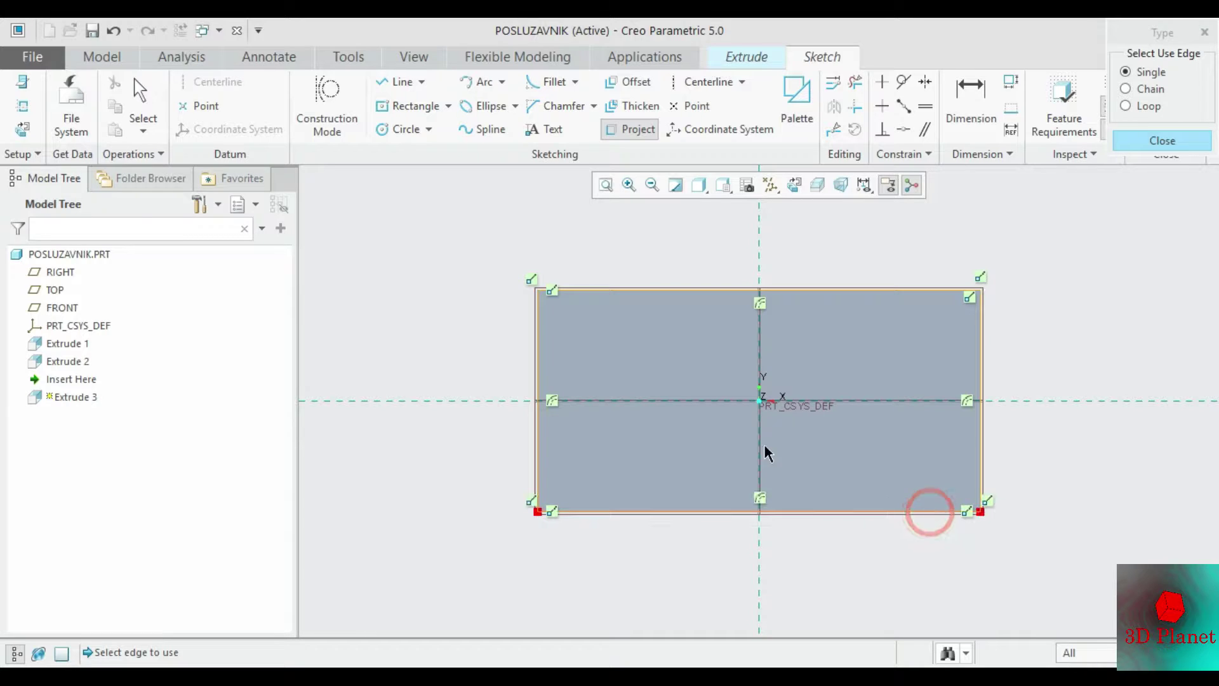
scroll(536, 498, up, 4)
scroll(571, 432, down, 3)
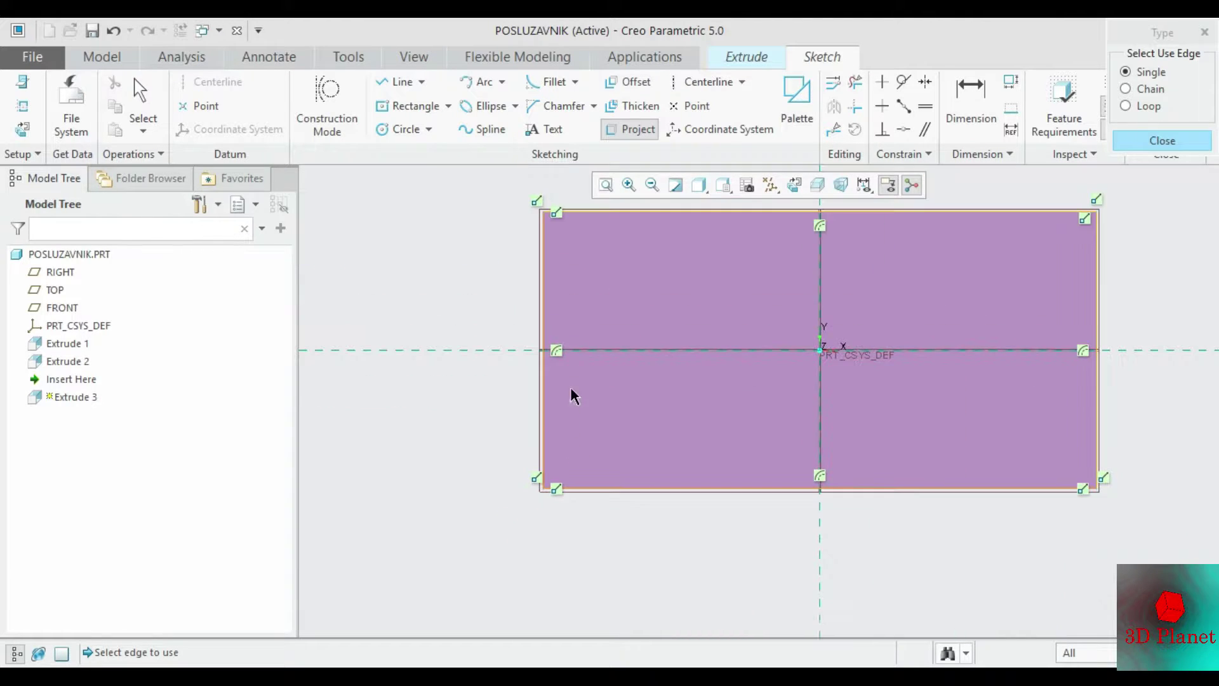
scroll(566, 226, up, 2)
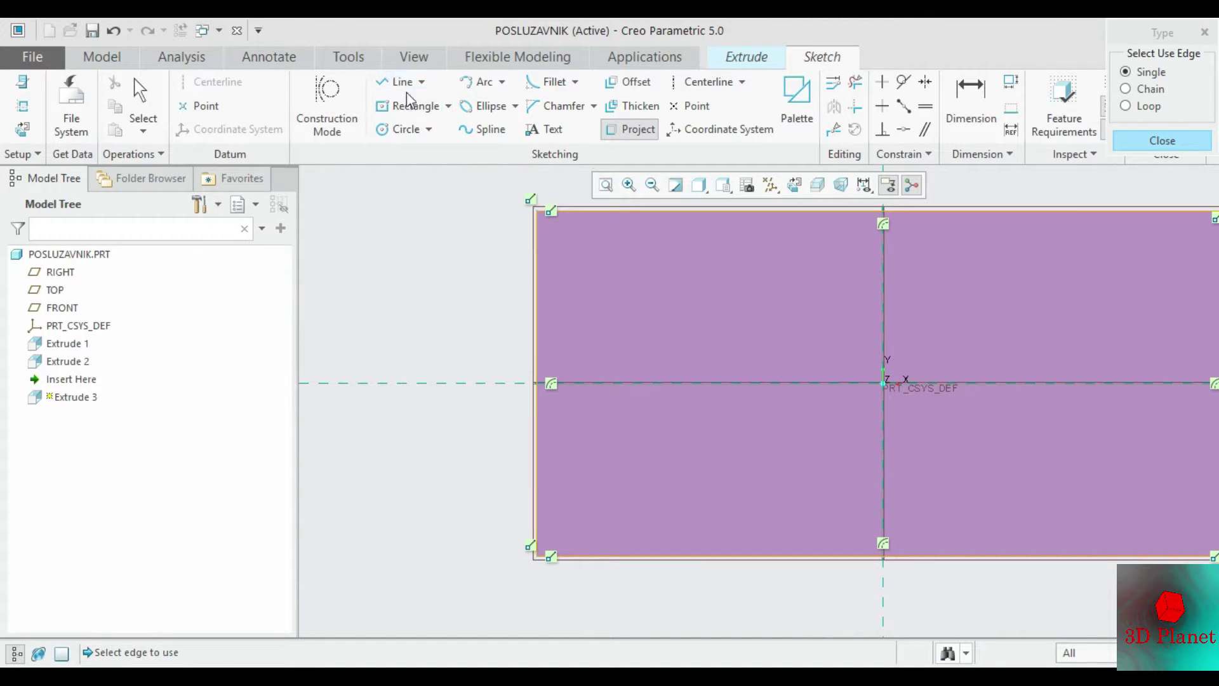
Step: Draw a narrow handle slot outline with lines along the left edge
click(389, 82)
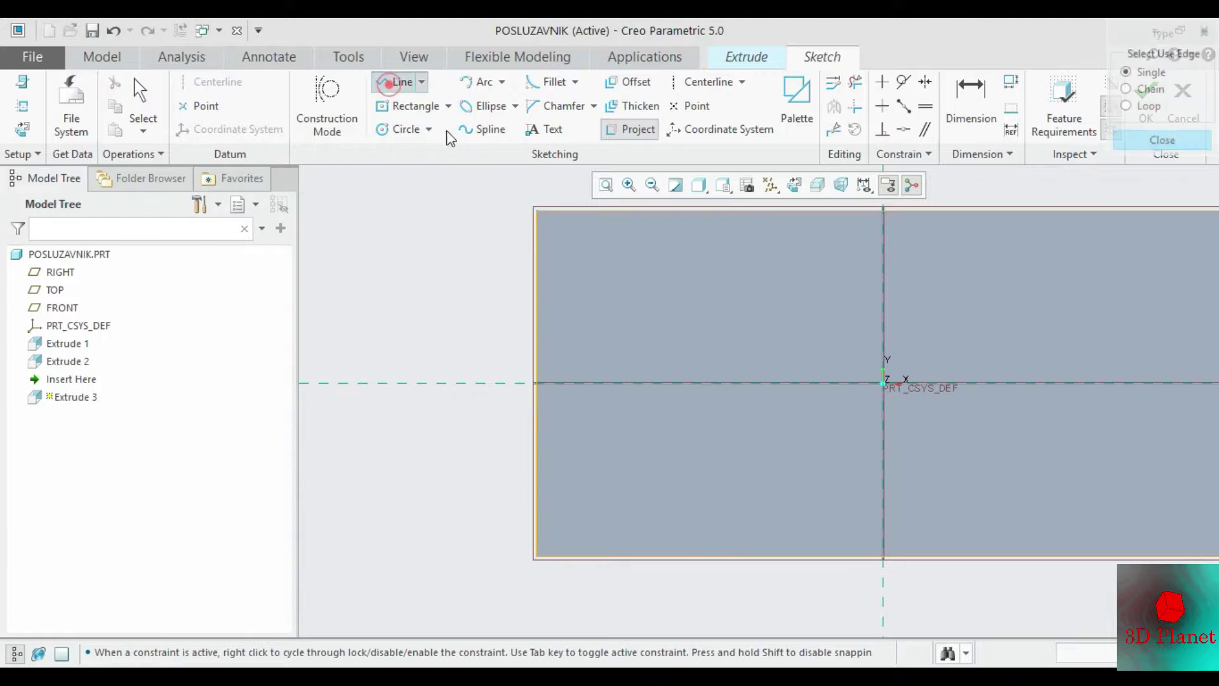
click(539, 312)
click(552, 313)
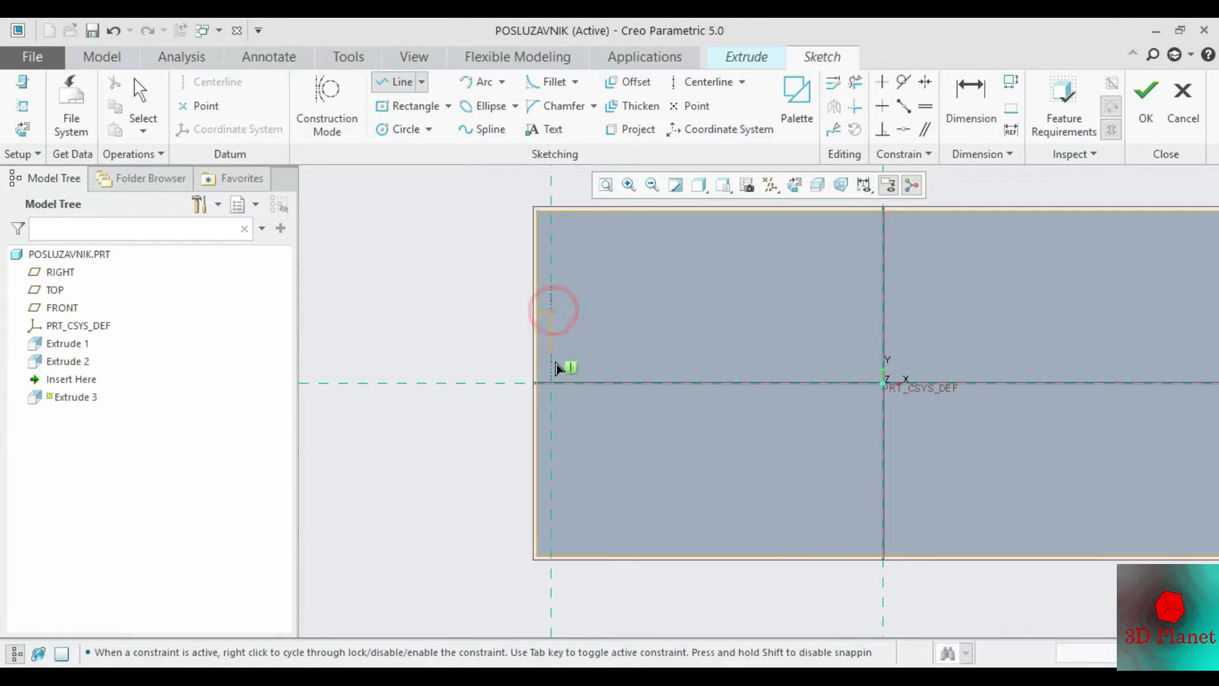
click(558, 477)
click(537, 477)
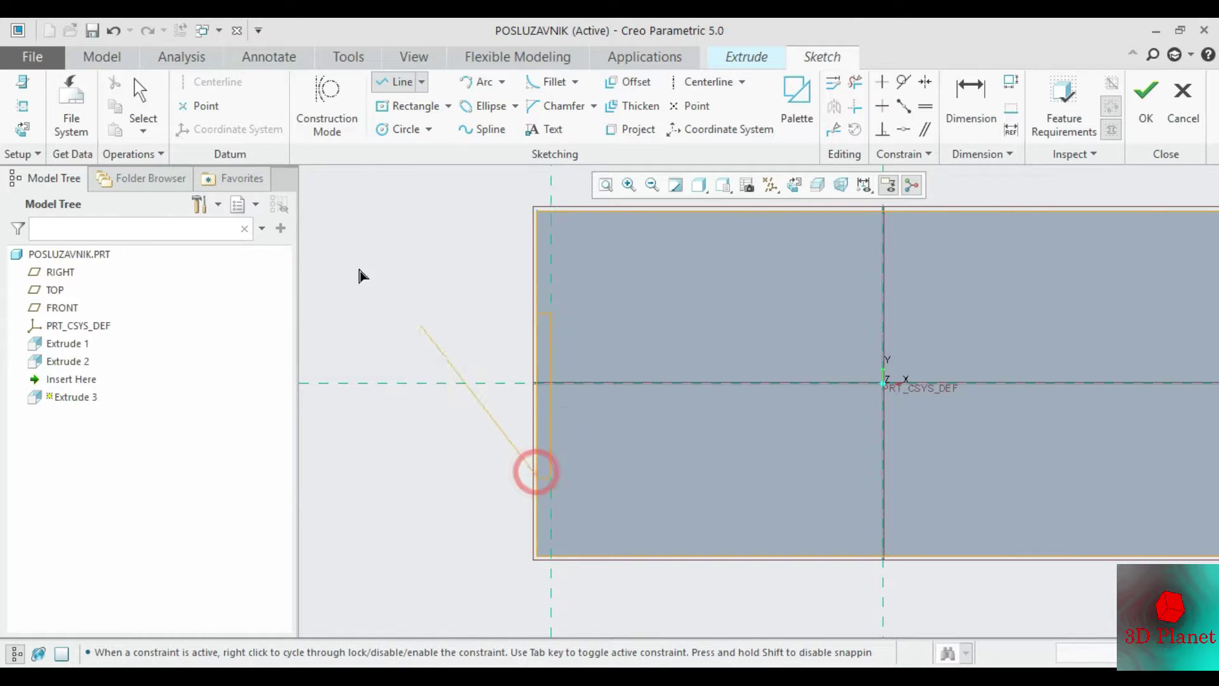
click(135, 92)
Step: Set the slot length to 150 and its top 75 above the horizontal axis
scroll(567, 365, down, 2)
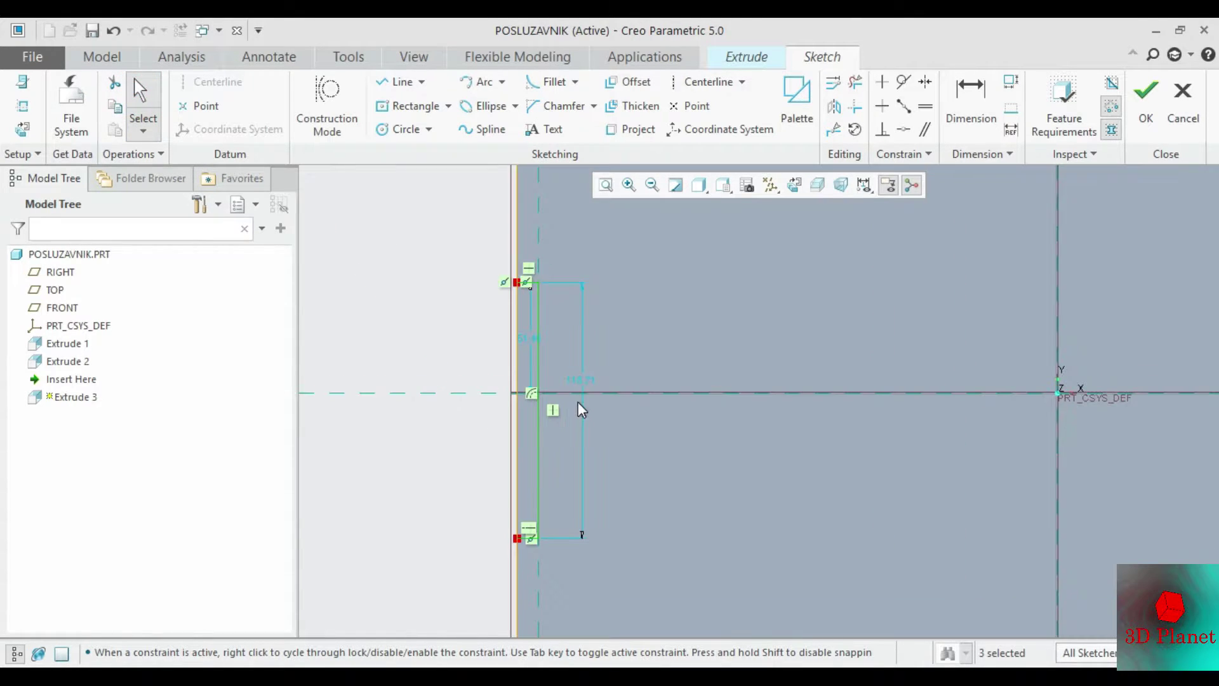
double_click(584, 381)
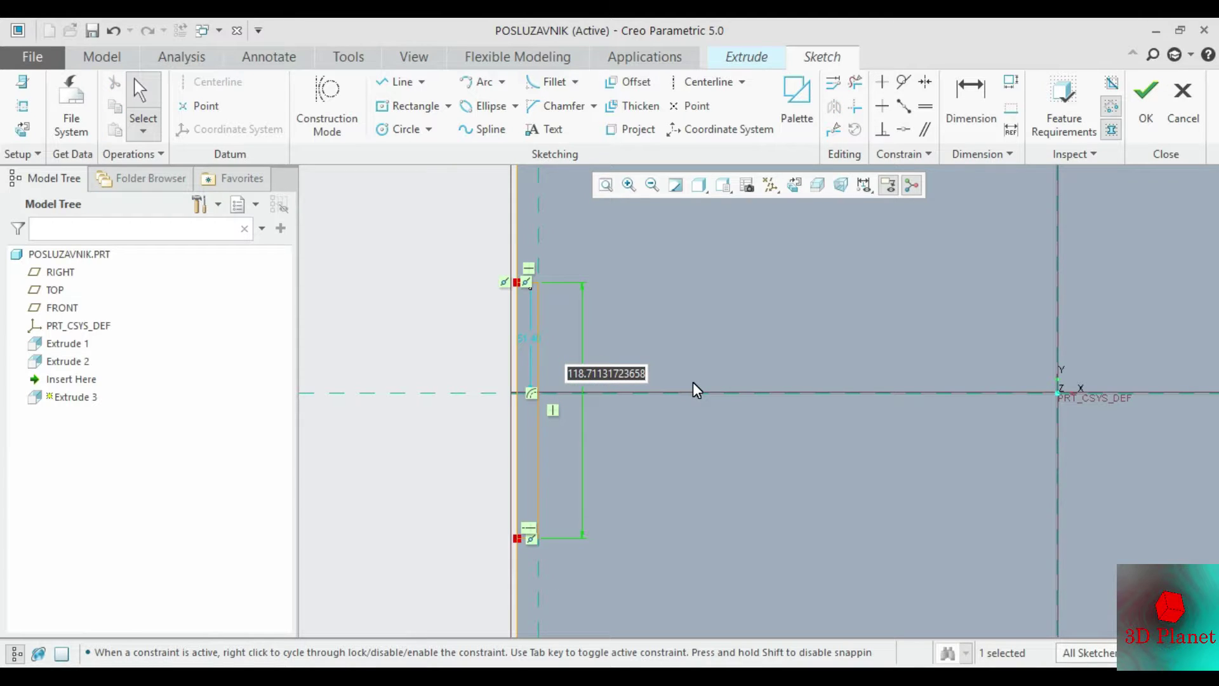
text(15)
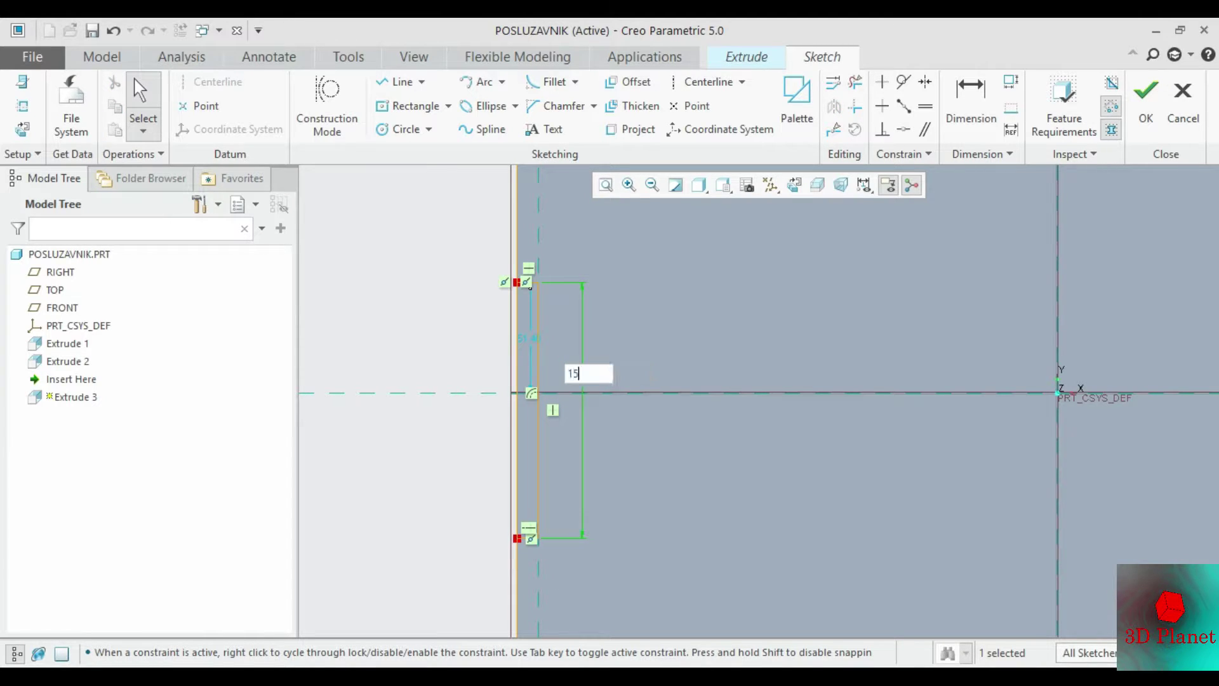
text(0)
key(Return)
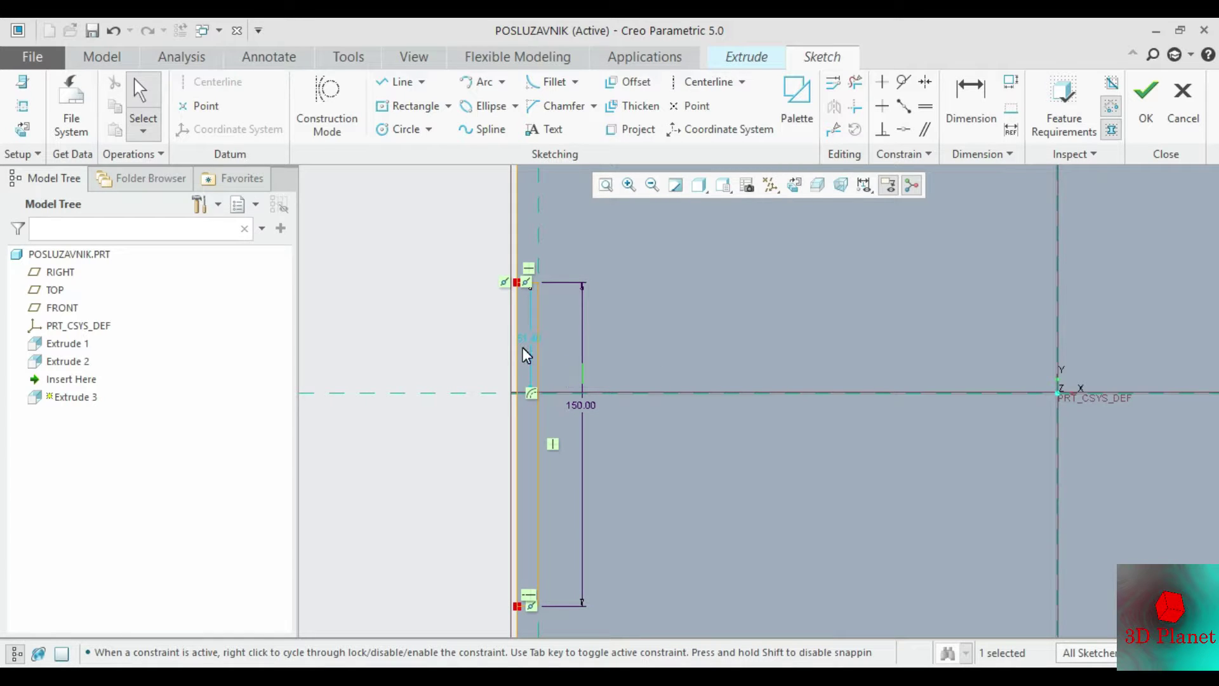
double_click(523, 338)
text(75)
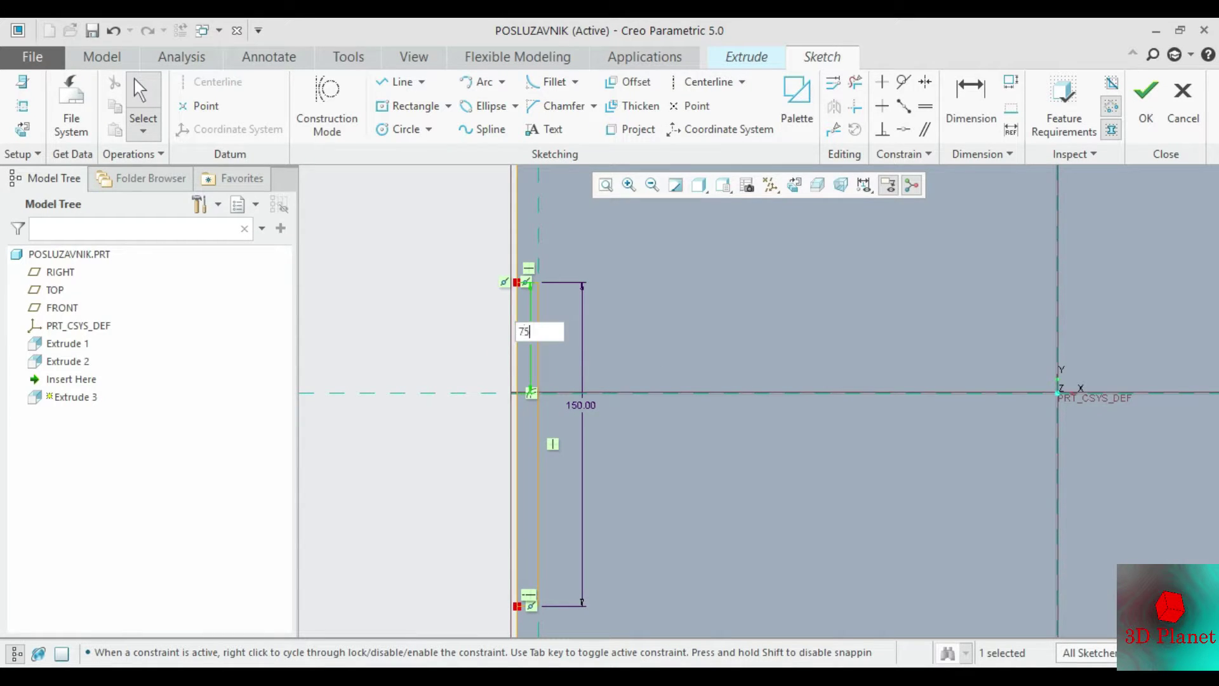
key(Return)
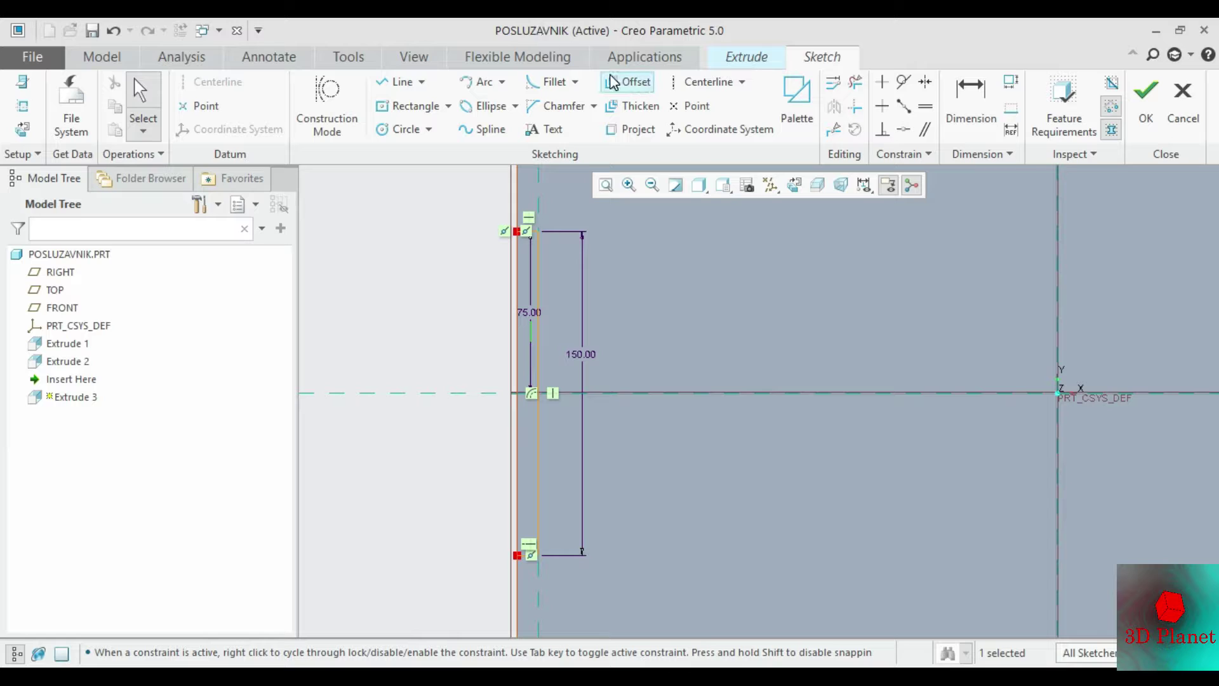
click(606, 184)
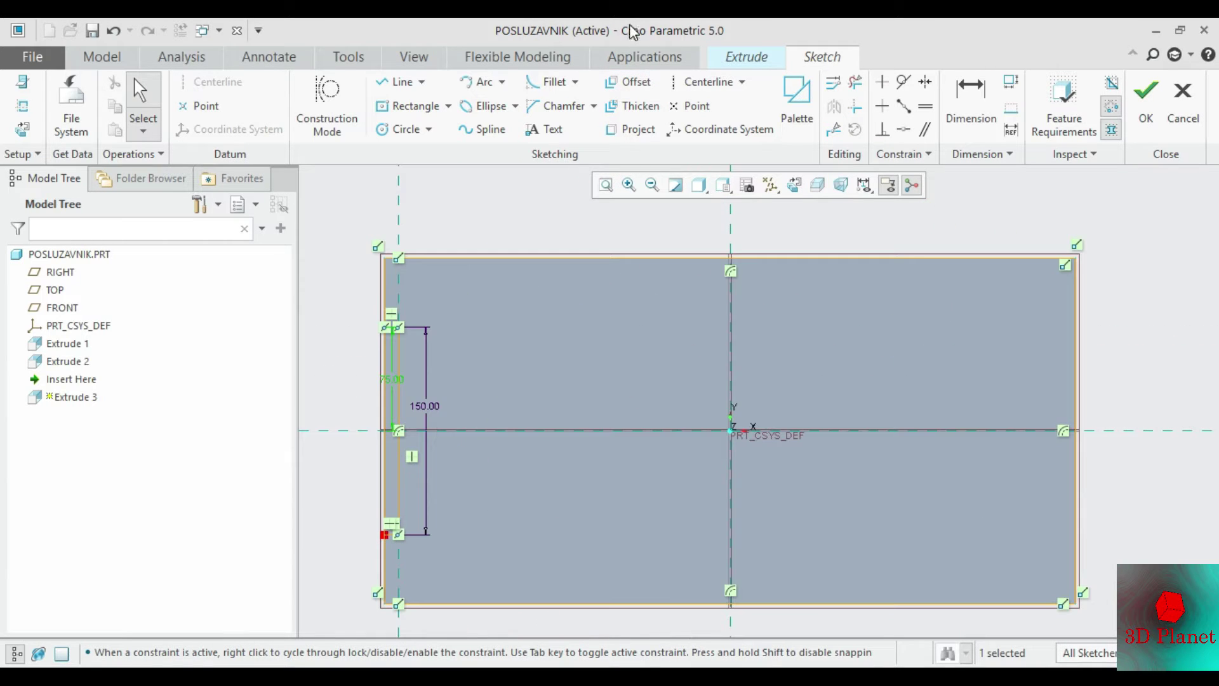
Step: Add a vertical centerline through the sketch origin
click(694, 82)
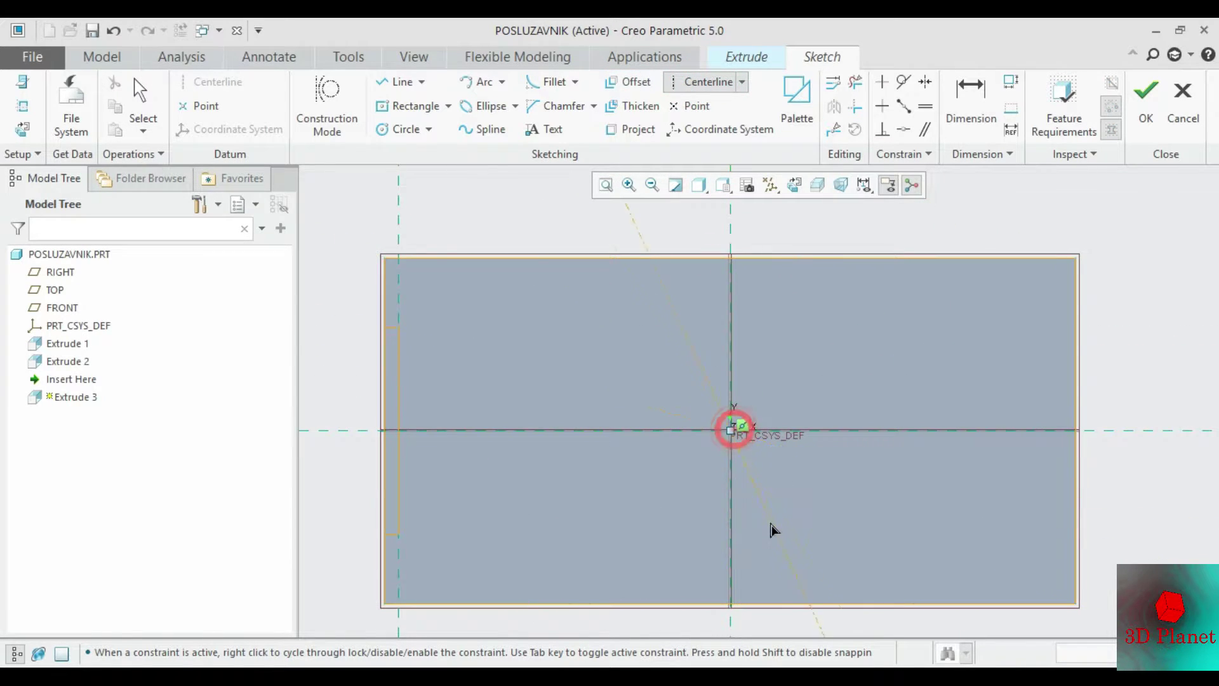
click(751, 522)
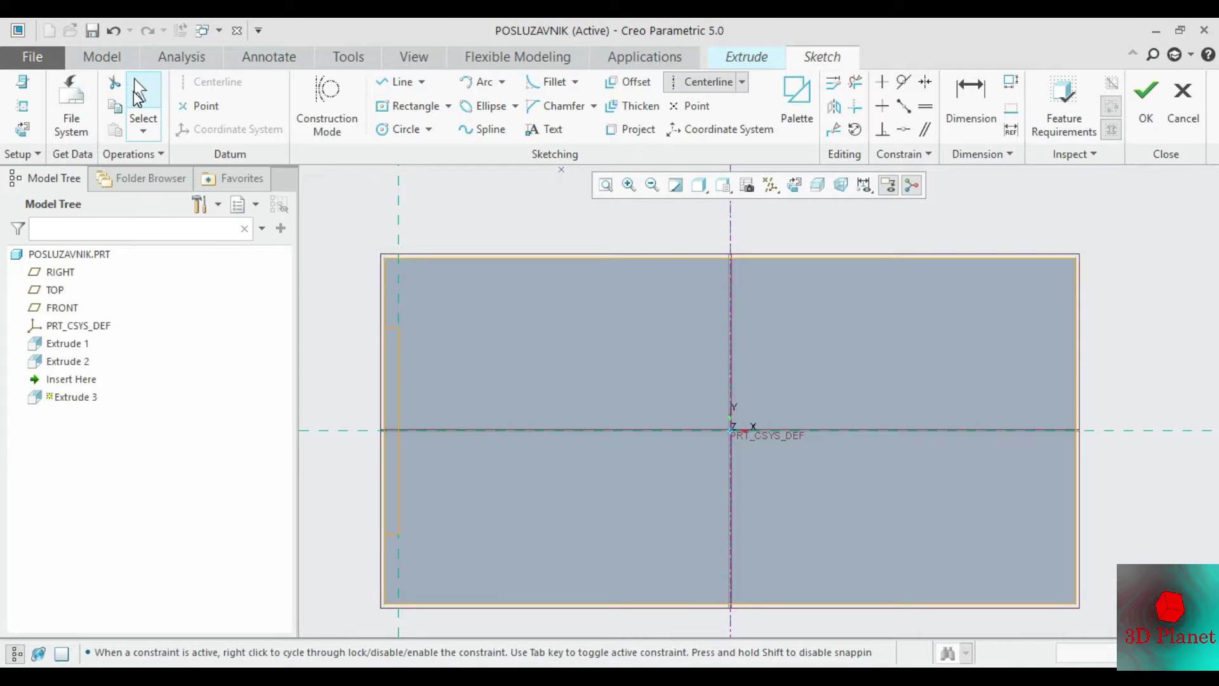
click(134, 90)
Step: Select the left slot lines and the 75.00 dimension for mirroring
click(428, 328)
scroll(409, 334, up, 1)
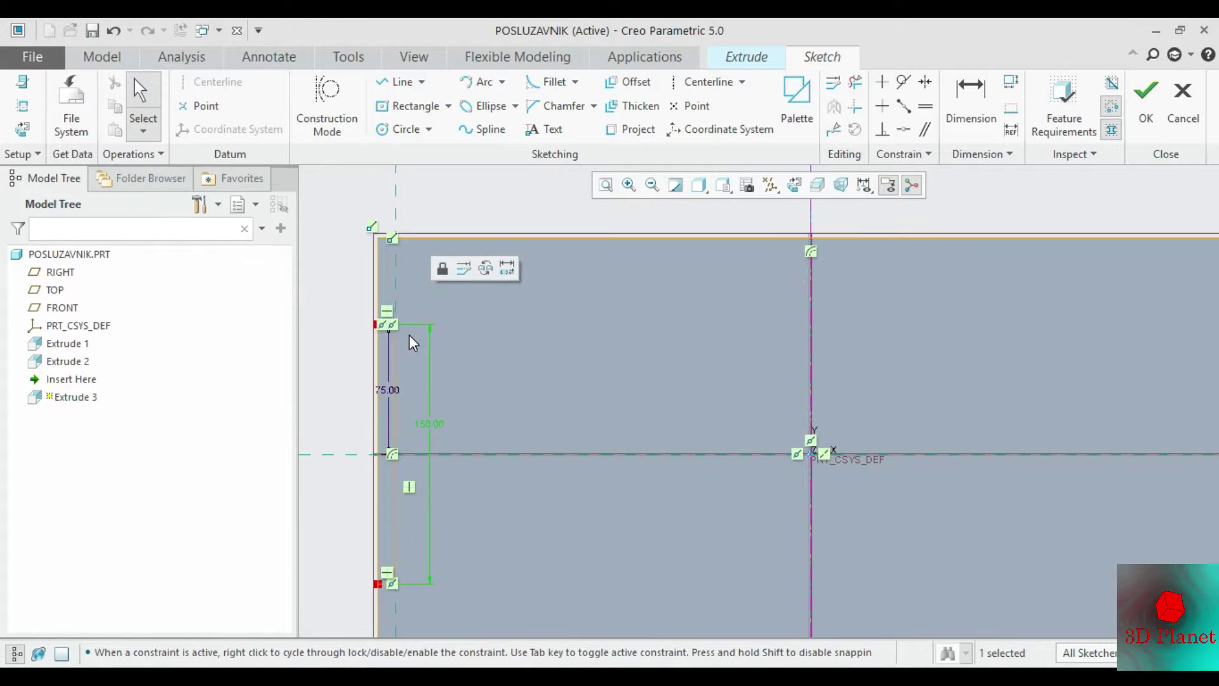
ctrl+click(394, 400)
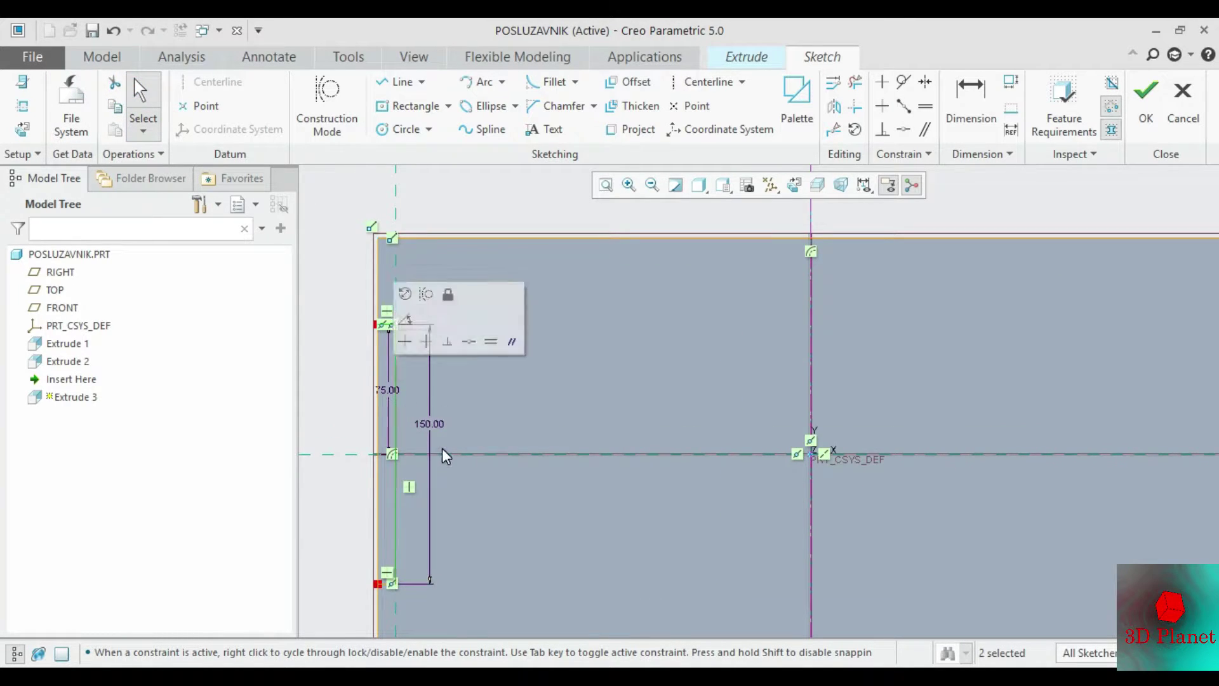
ctrl+click(388, 588)
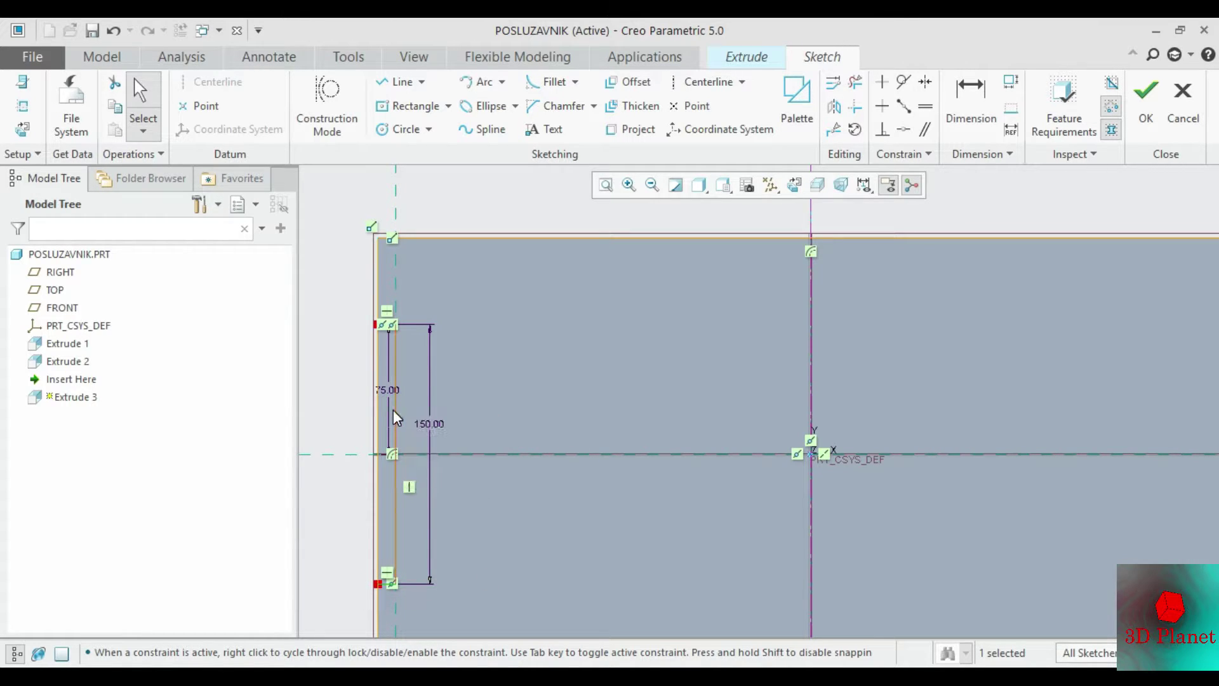
ctrl+click(390, 346)
scroll(383, 326, down, 5)
scroll(417, 326, down, 3)
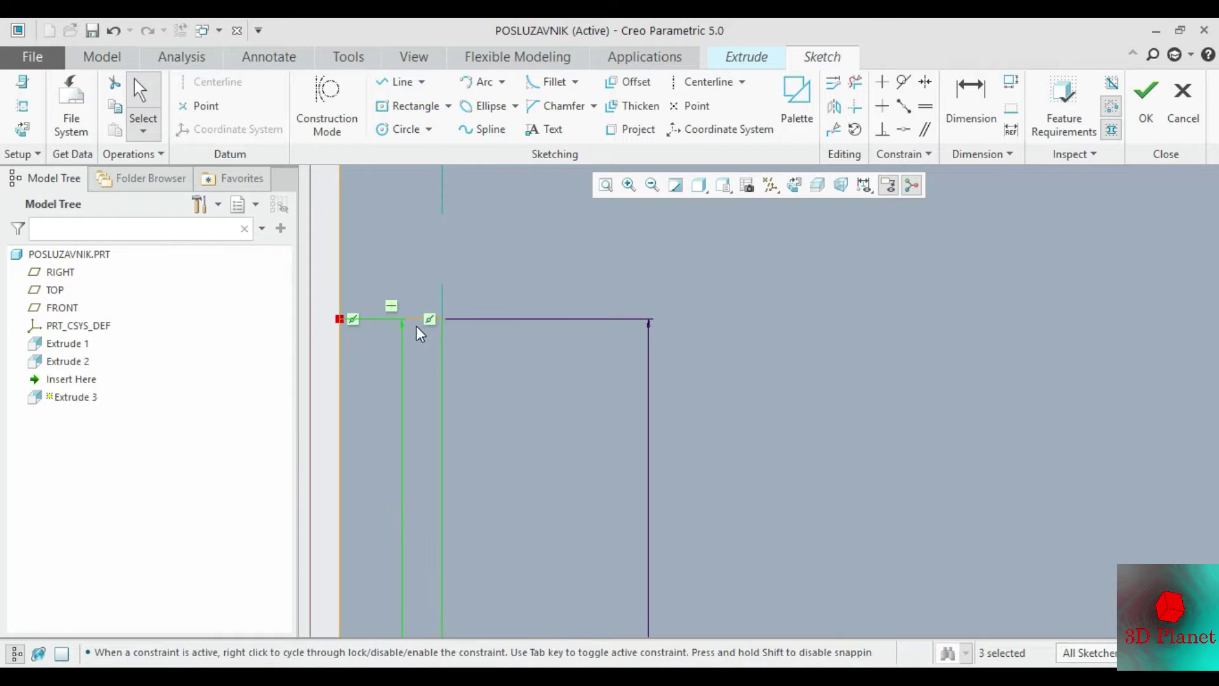
ctrl+click(418, 319)
ctrl+click(399, 365)
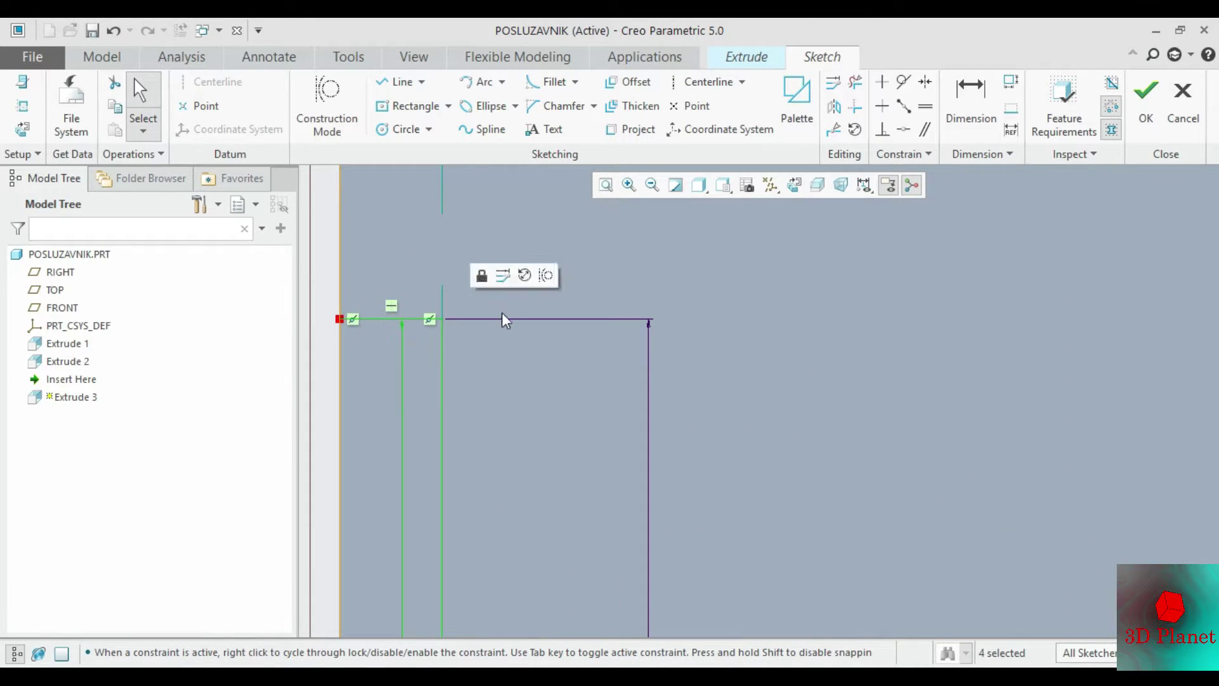
key(ctrl+d)
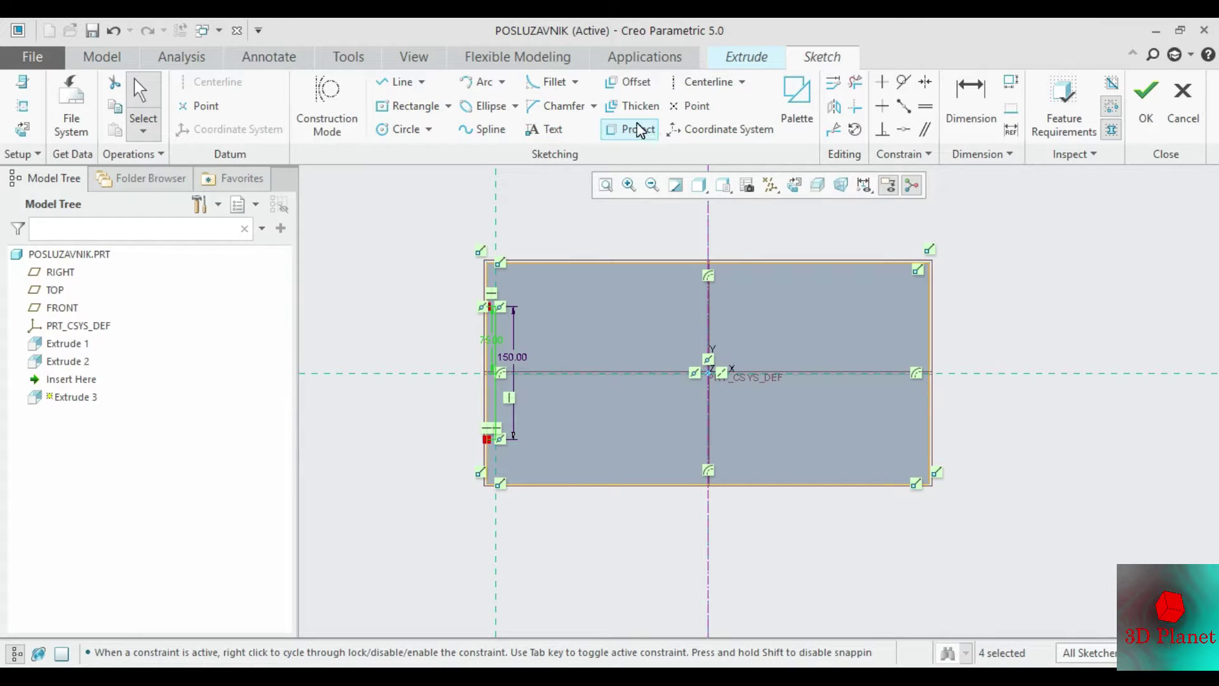
Step: Mirror the left slot about the centerline and trim excess right-edge segments
click(832, 108)
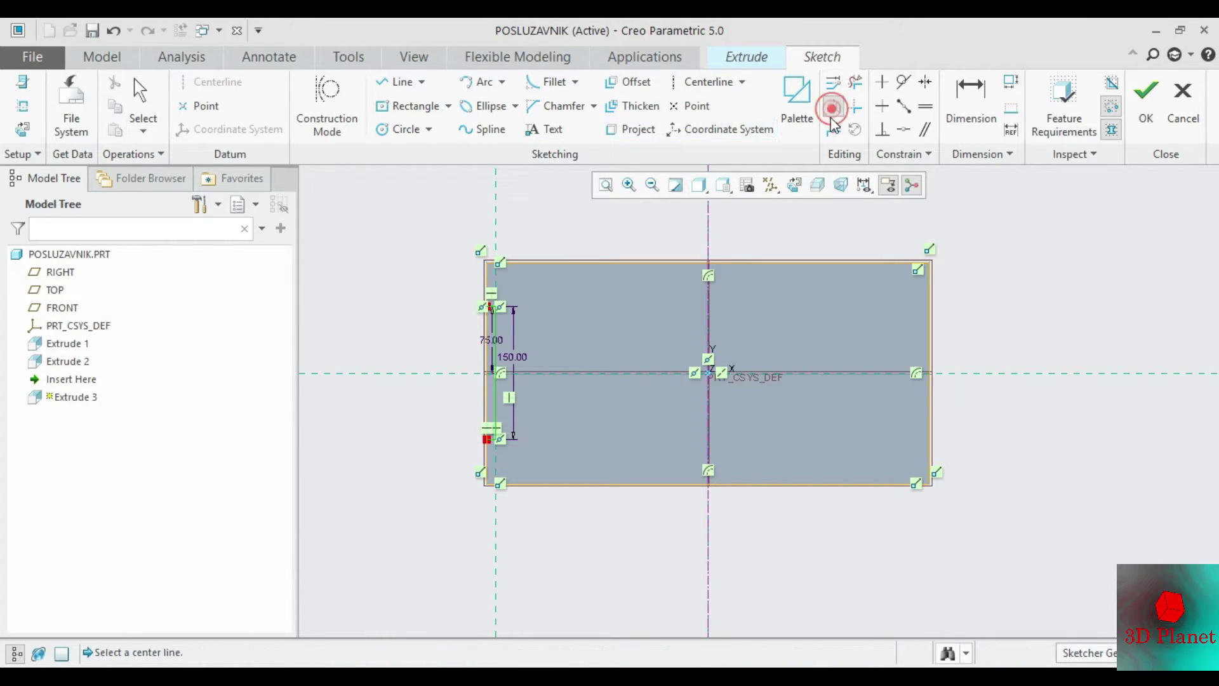
click(707, 204)
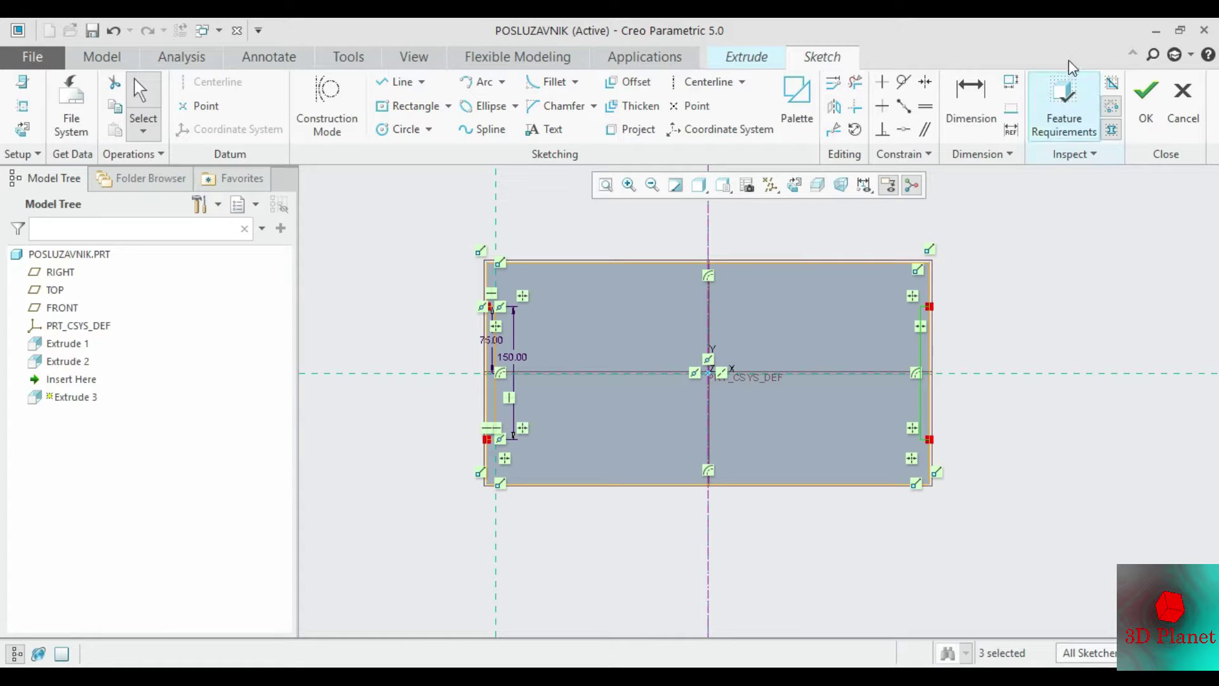
click(856, 82)
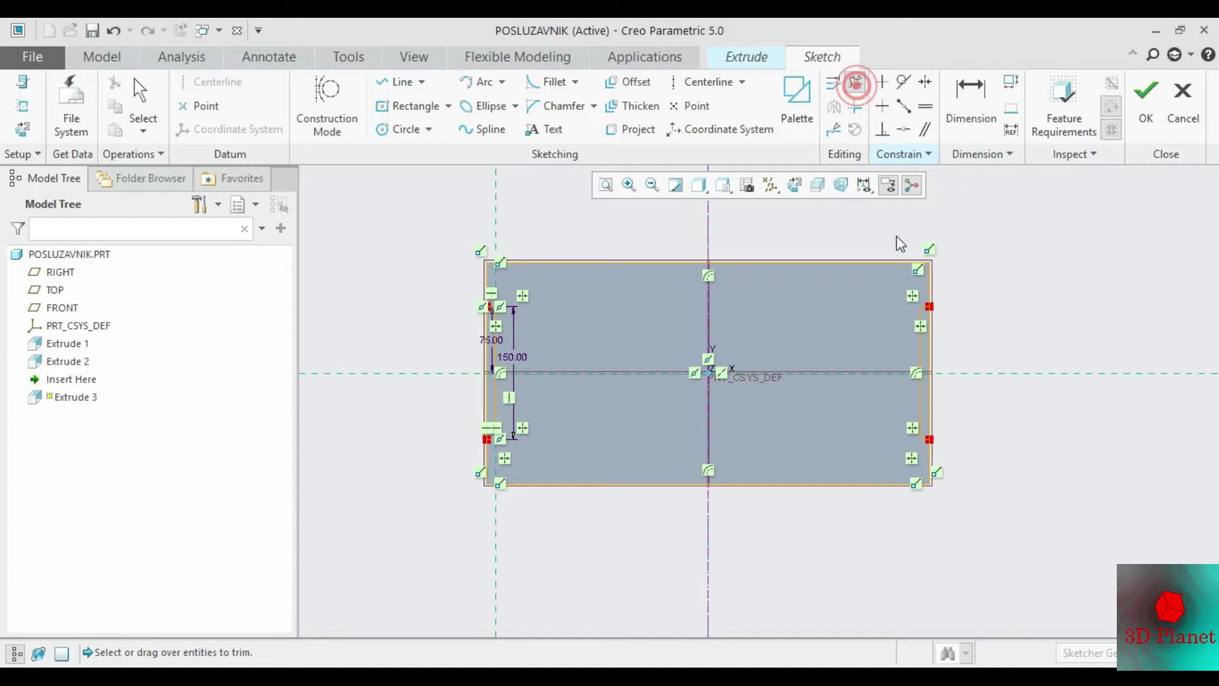
click(920, 349)
click(943, 394)
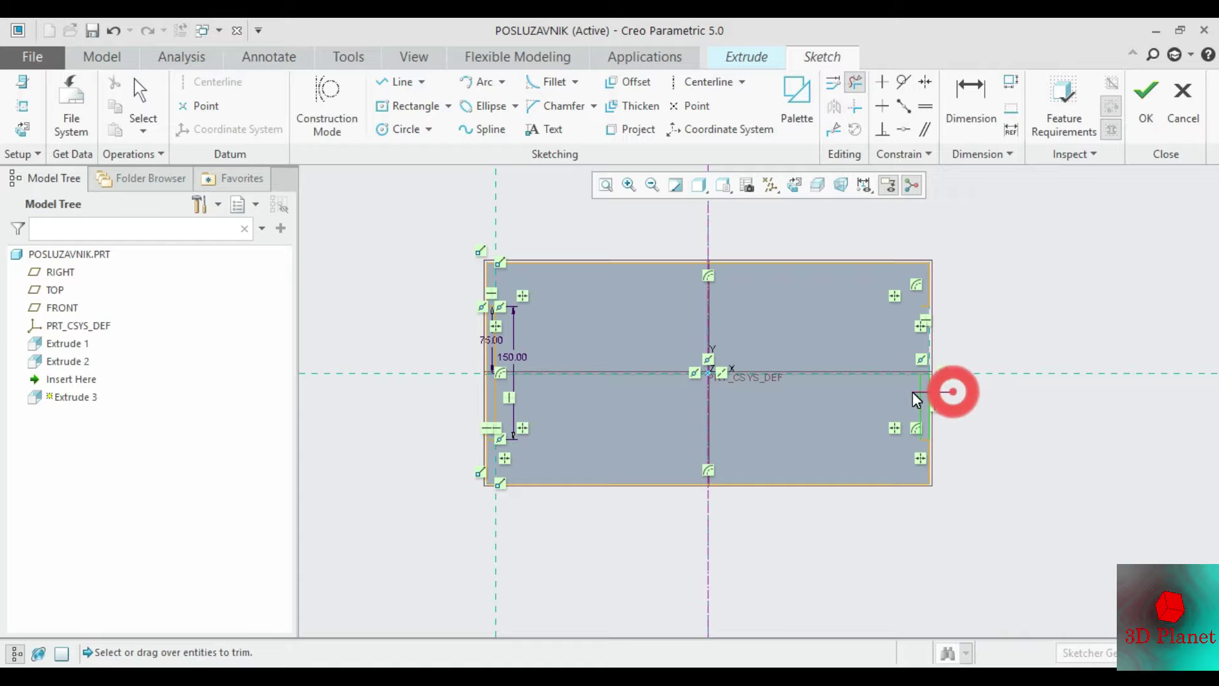
Step: Trim the left edge segment below the centerline
scroll(937, 397, down, 2)
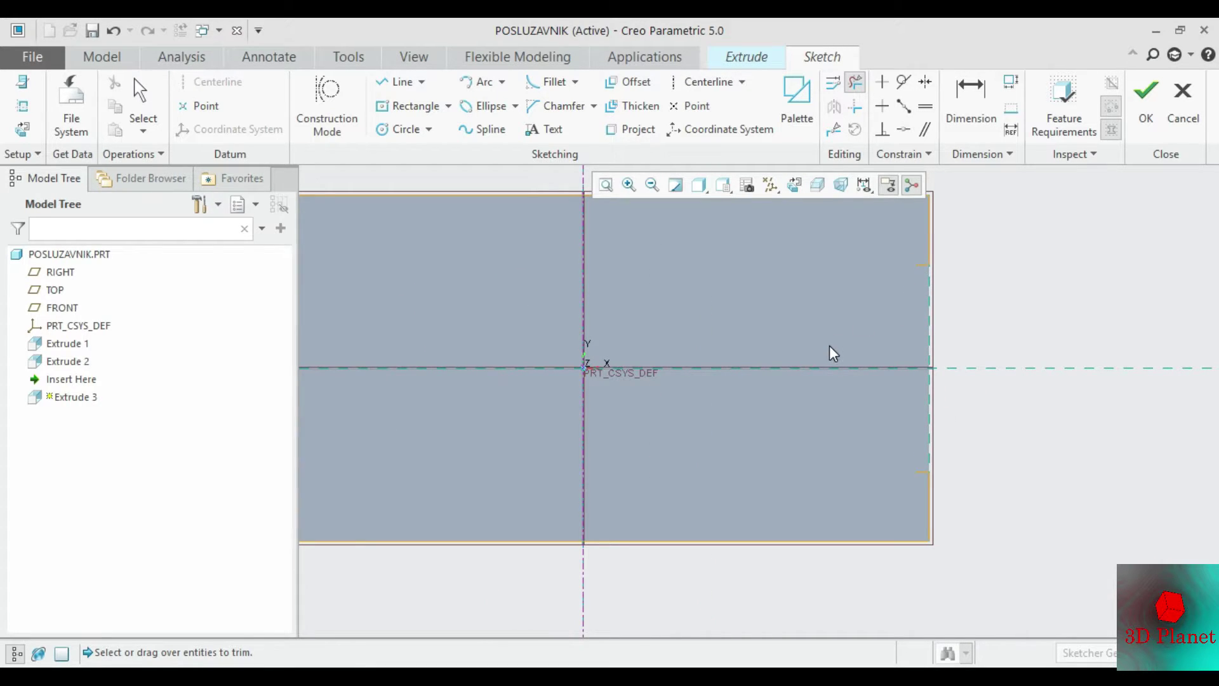
scroll(829, 346, up, 4)
scroll(673, 350, down, 3)
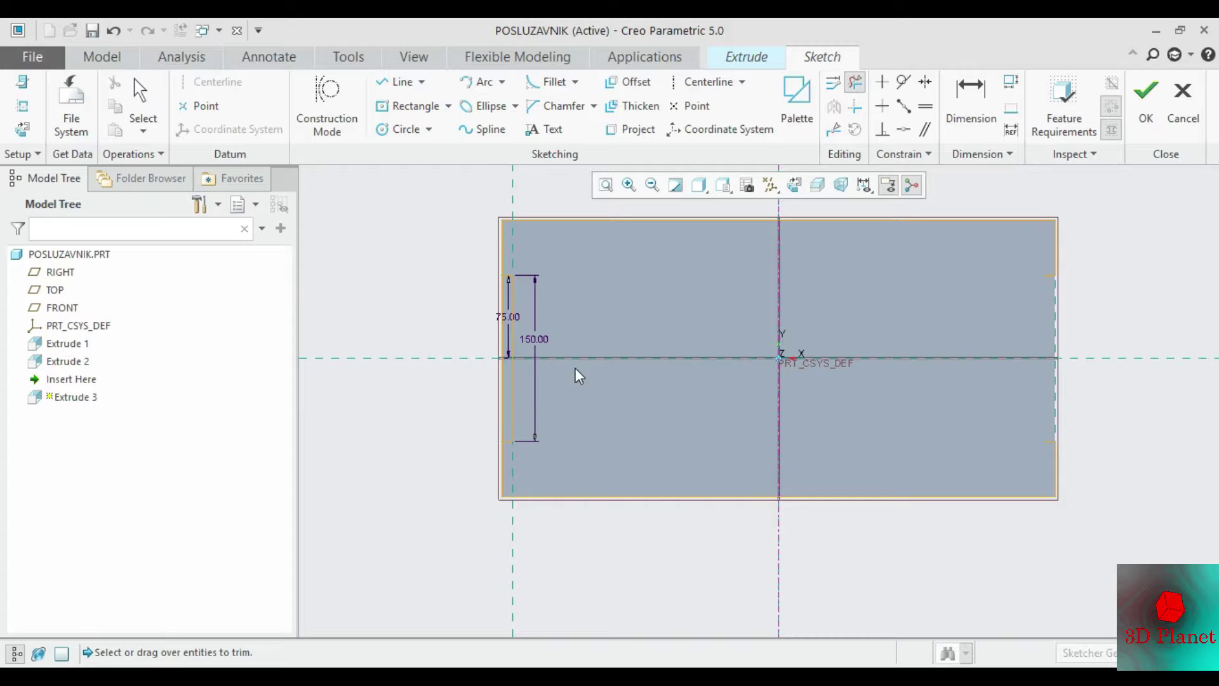
click(514, 396)
scroll(489, 204, up, 4)
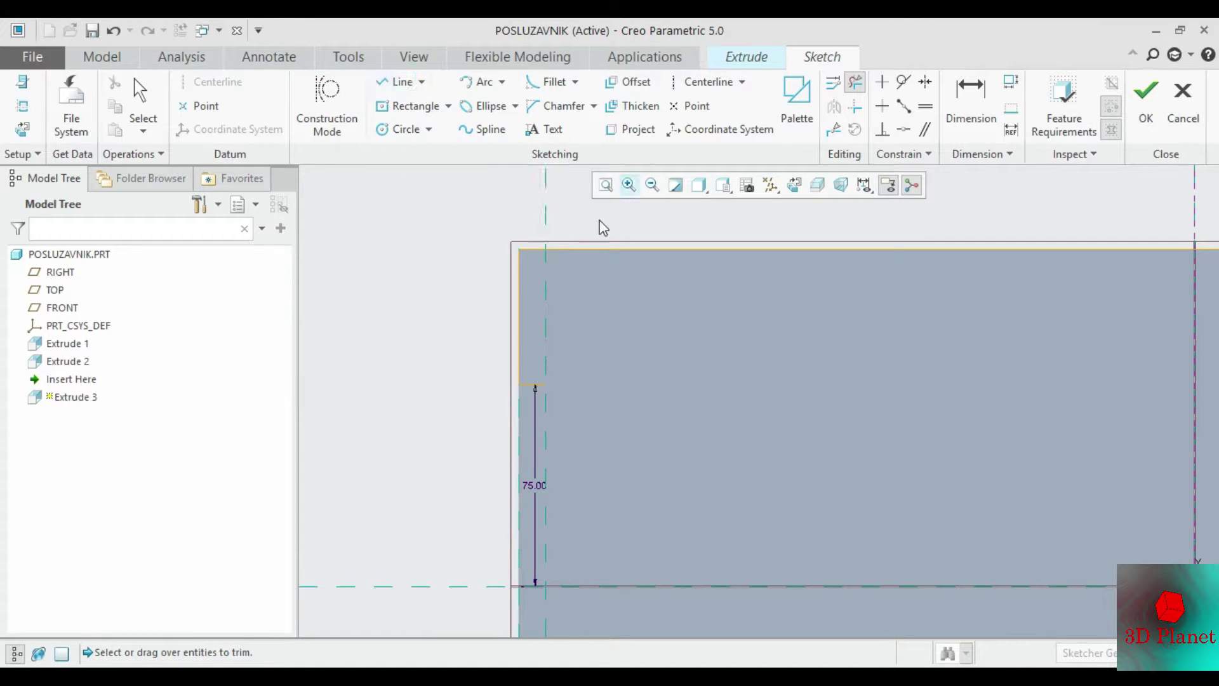
scroll(594, 318, up, 3)
scroll(589, 317, down, 1)
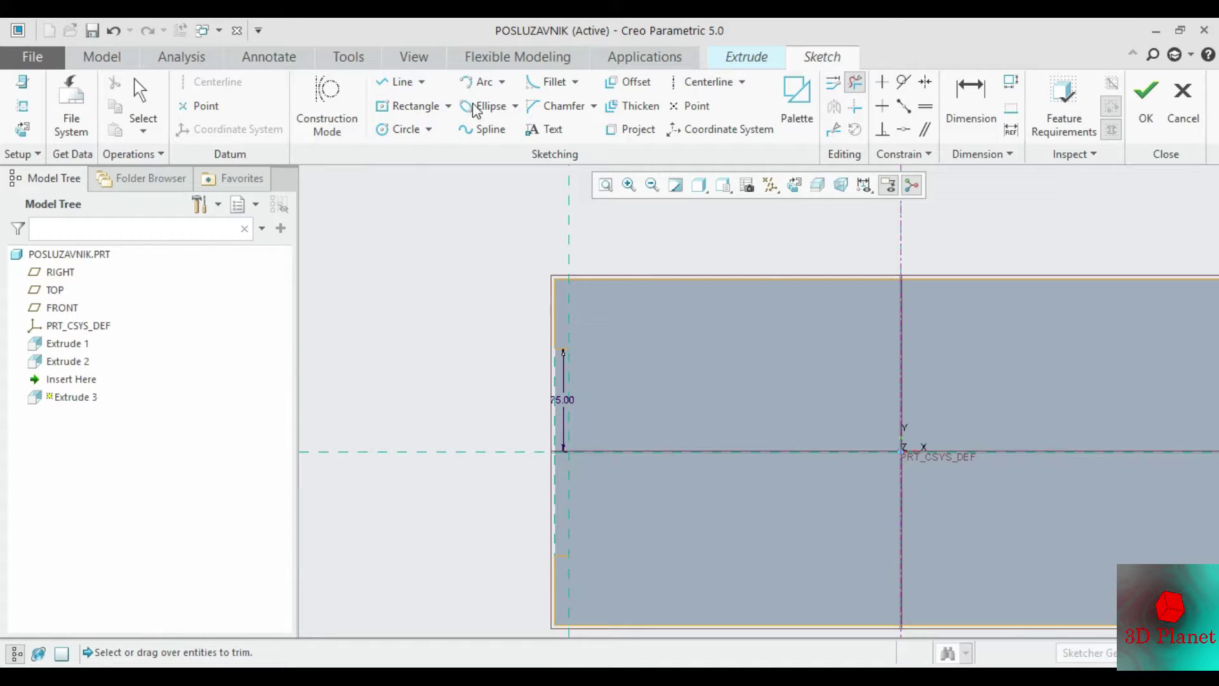
Step: Draw a centre rectangle from the origin to a corner just inside the outline
click(413, 114)
click(902, 452)
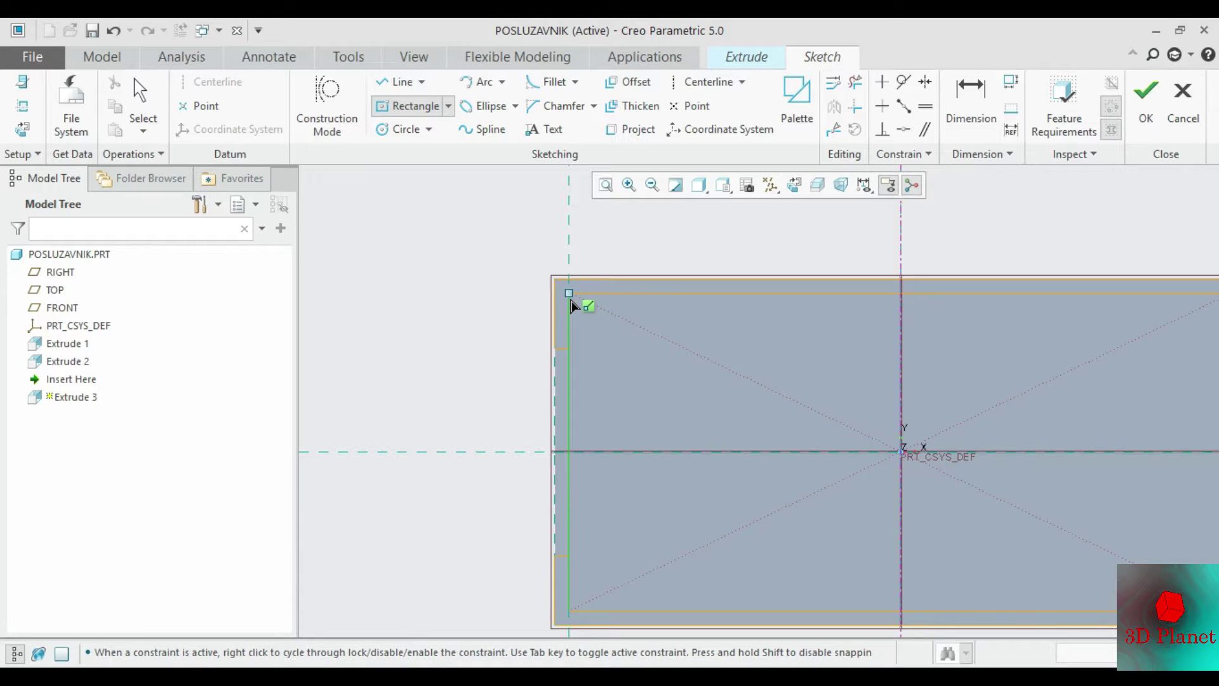
click(572, 304)
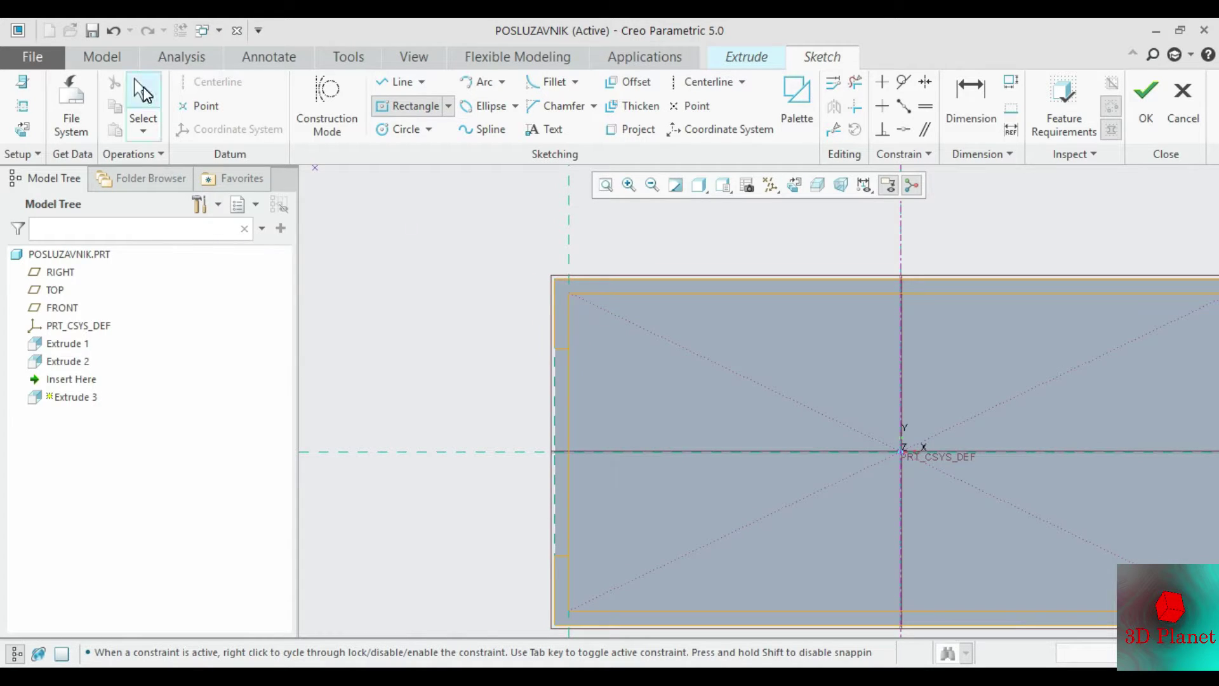
click(141, 102)
click(438, 338)
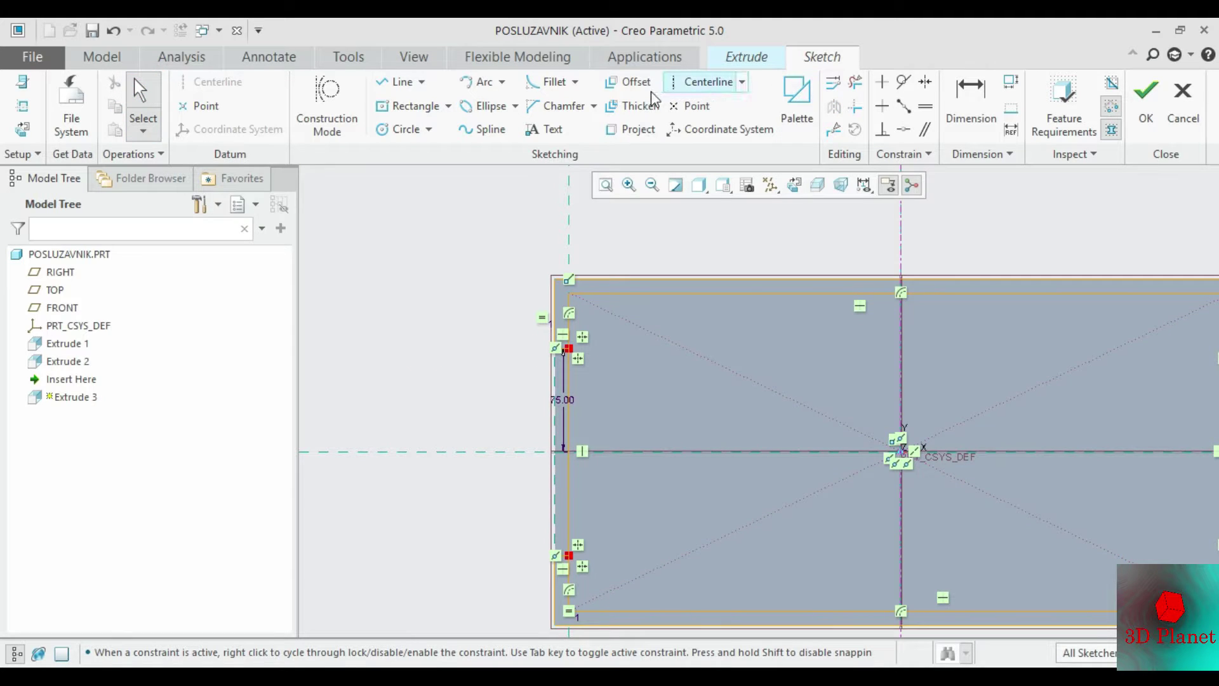
Step: Trim the leftover left and right edge segments and orbit to view the tray
click(856, 82)
drag(530, 403, 574, 508)
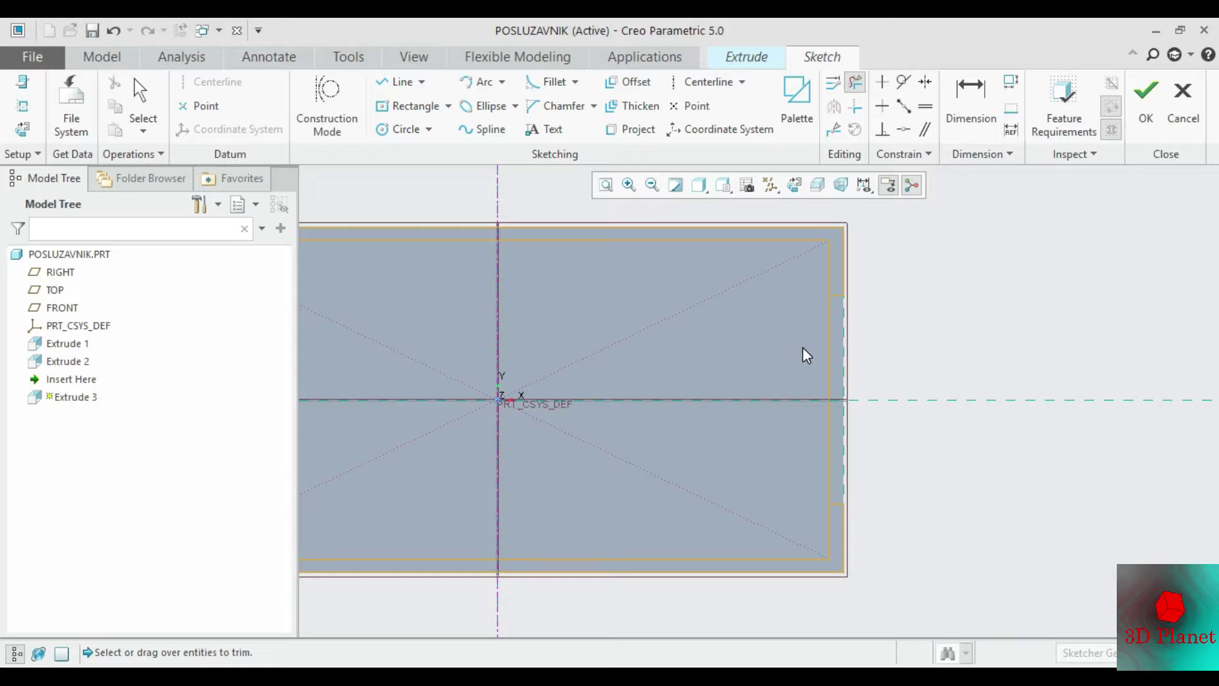
drag(829, 354, 845, 432)
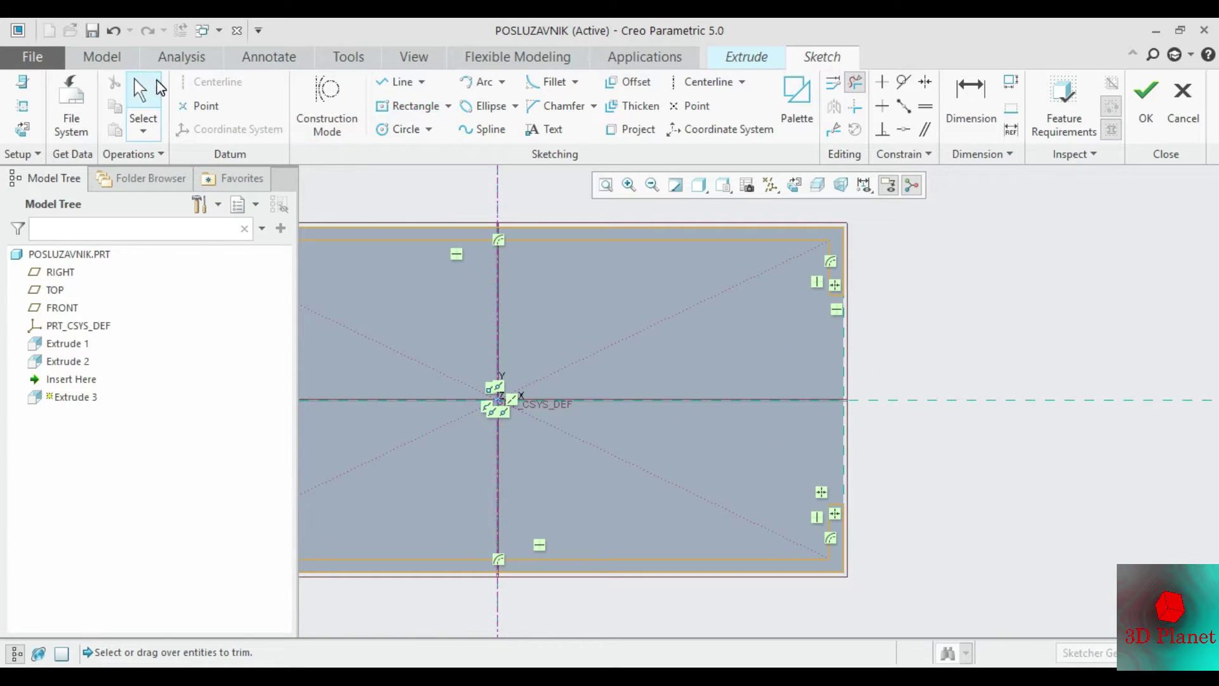
scroll(778, 327, down, 3)
mouse_move(778, 326)
middle_down()
mouse_move(710, 332)
mouse_move(679, 293)
mouse_move(715, 301)
middle_up()
Step: Turn the finished sketch into a material-removing extrusion 30 deep and complete Extrude 3
click(1152, 92)
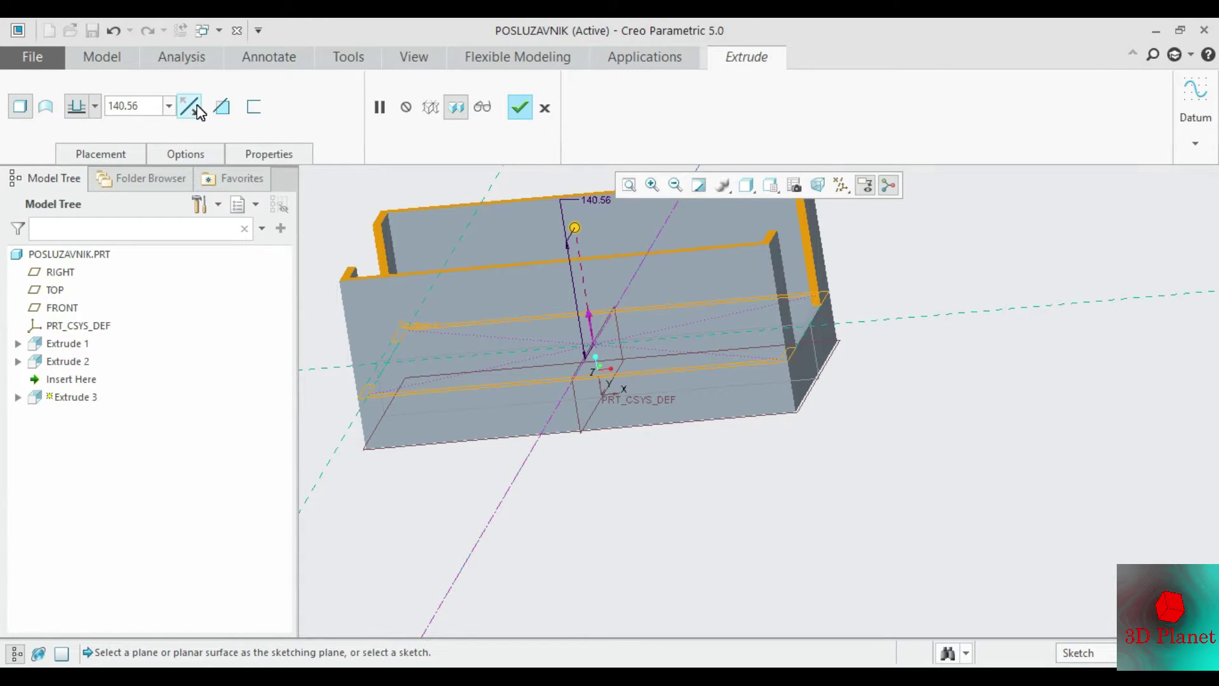
click(197, 106)
double_click(133, 106)
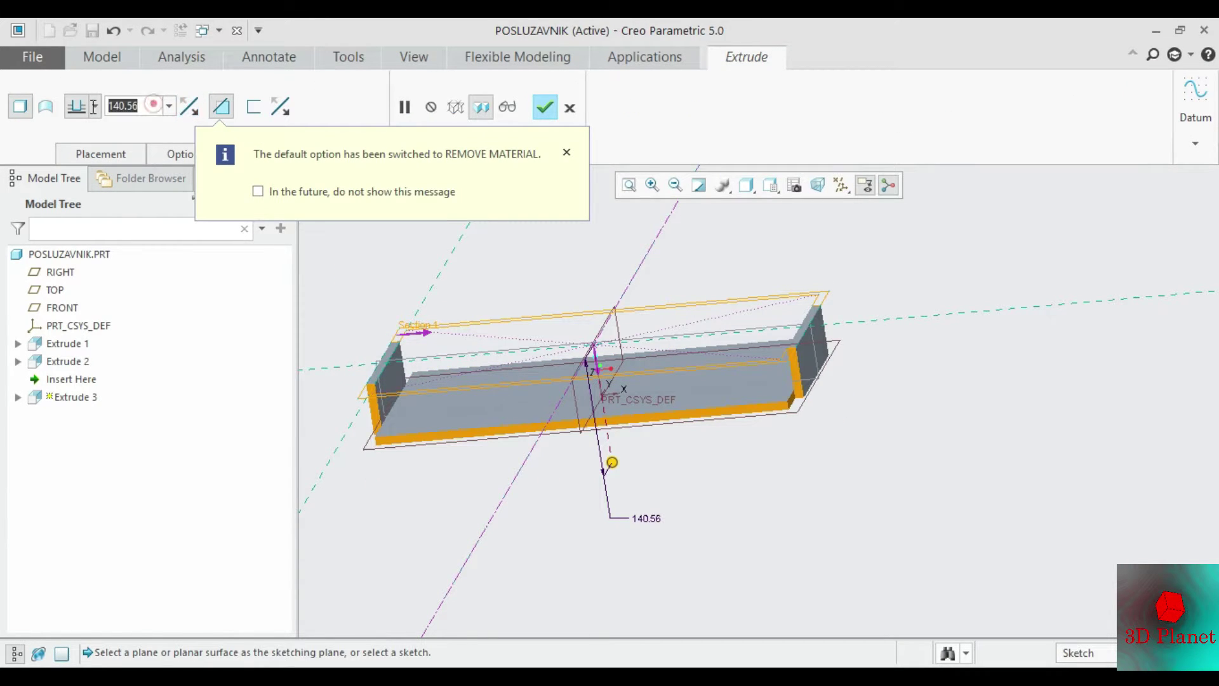
text(20)
key(Return)
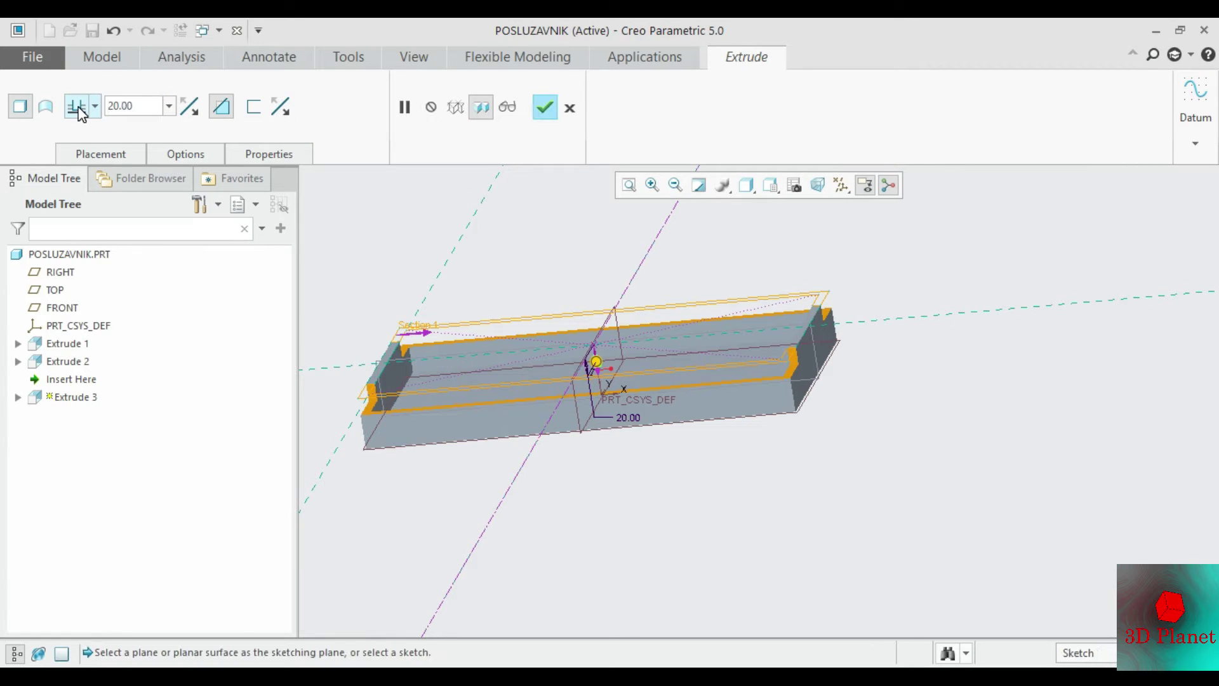
double_click(135, 105)
text(30)
key(Return)
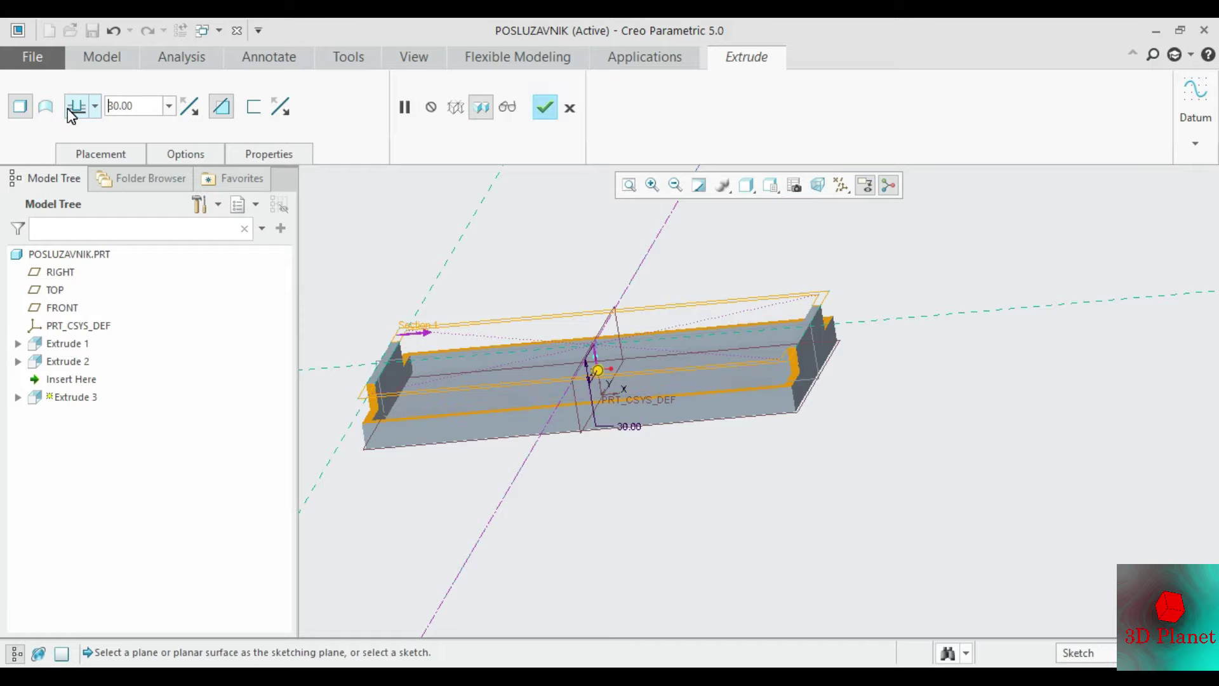
scroll(450, 314, down, 2)
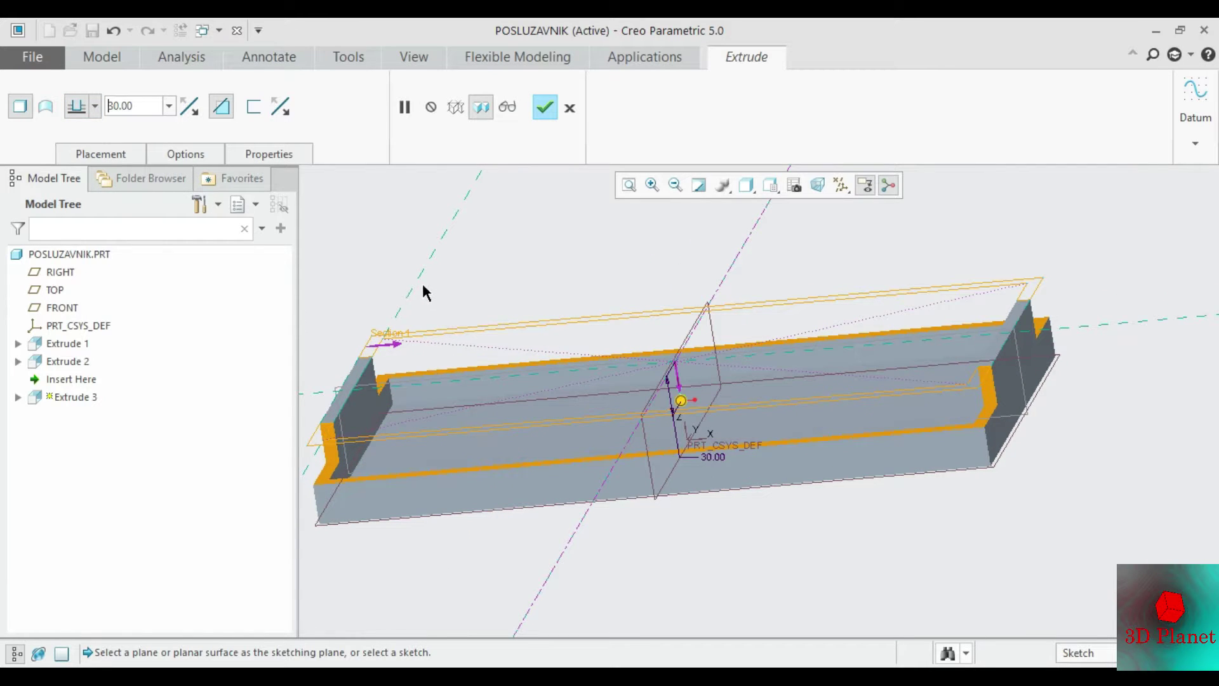
middle_click(487, 284)
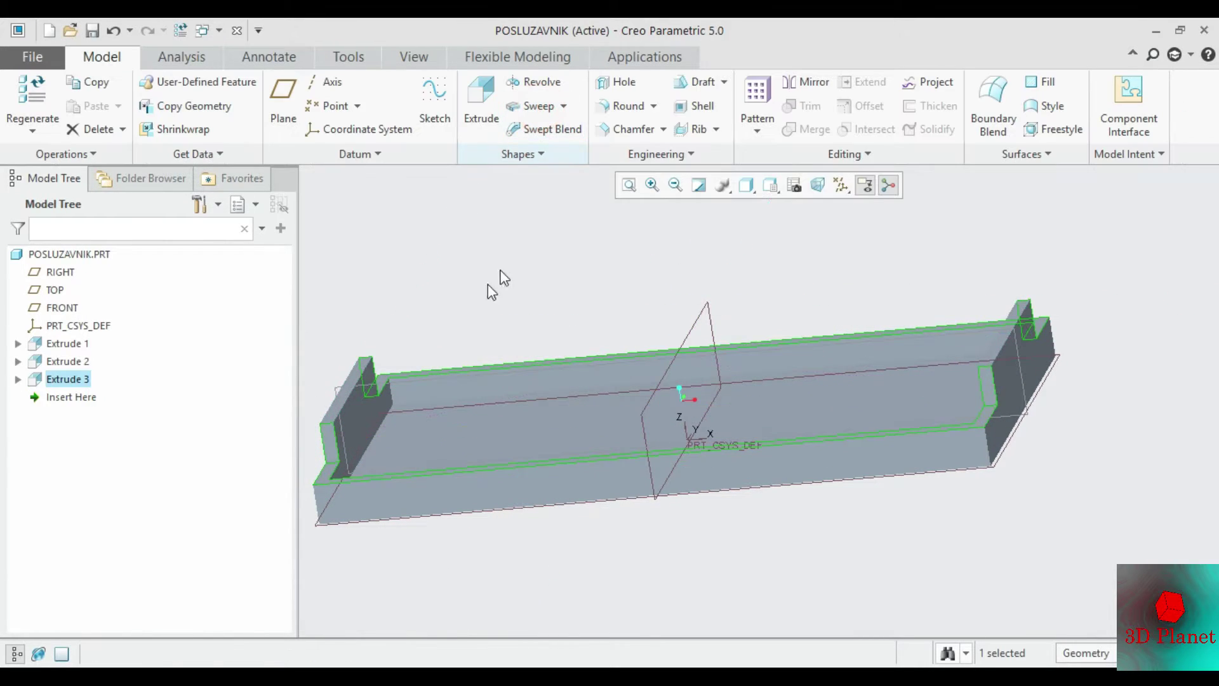
Step: Start a new extrusion sketched on the RIGHT plane and draw a centred rectangle
middle_drag(451, 269, 474, 278)
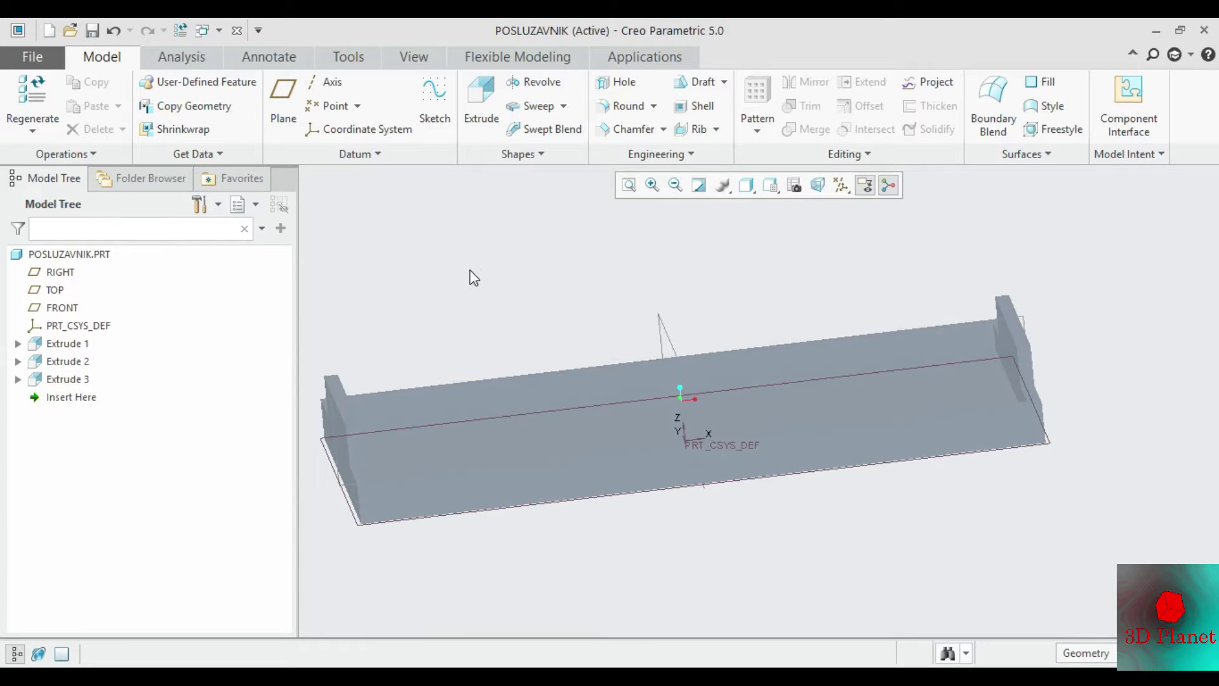
click(486, 94)
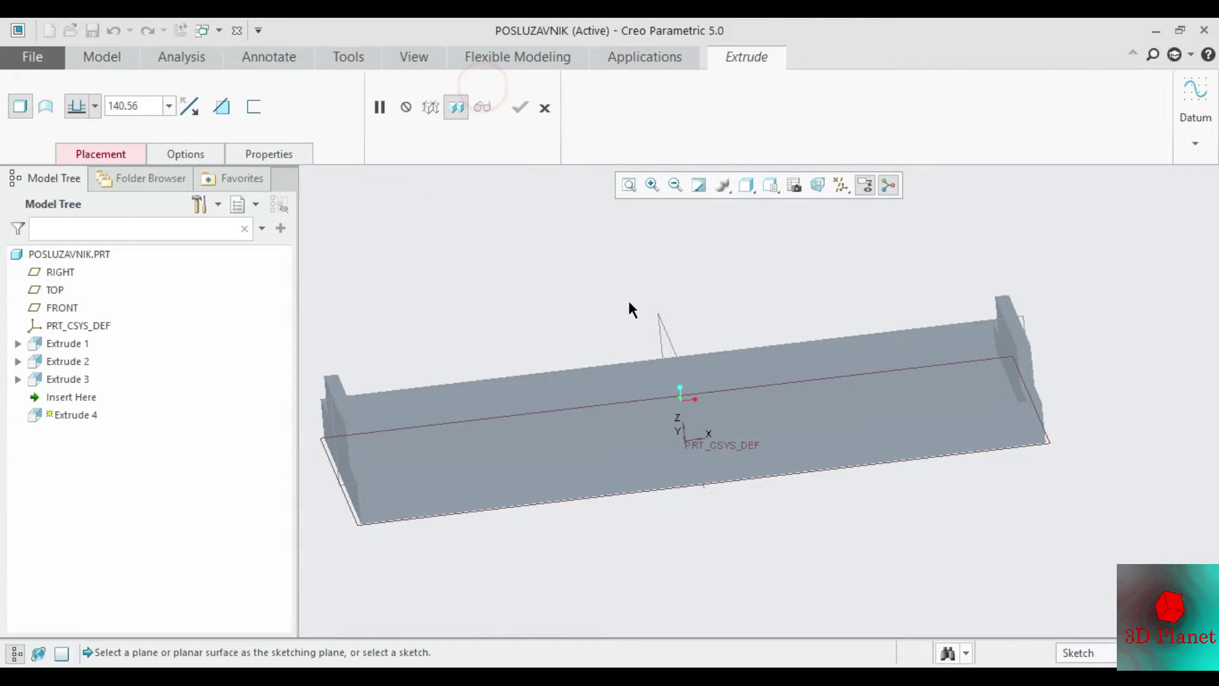
click(661, 320)
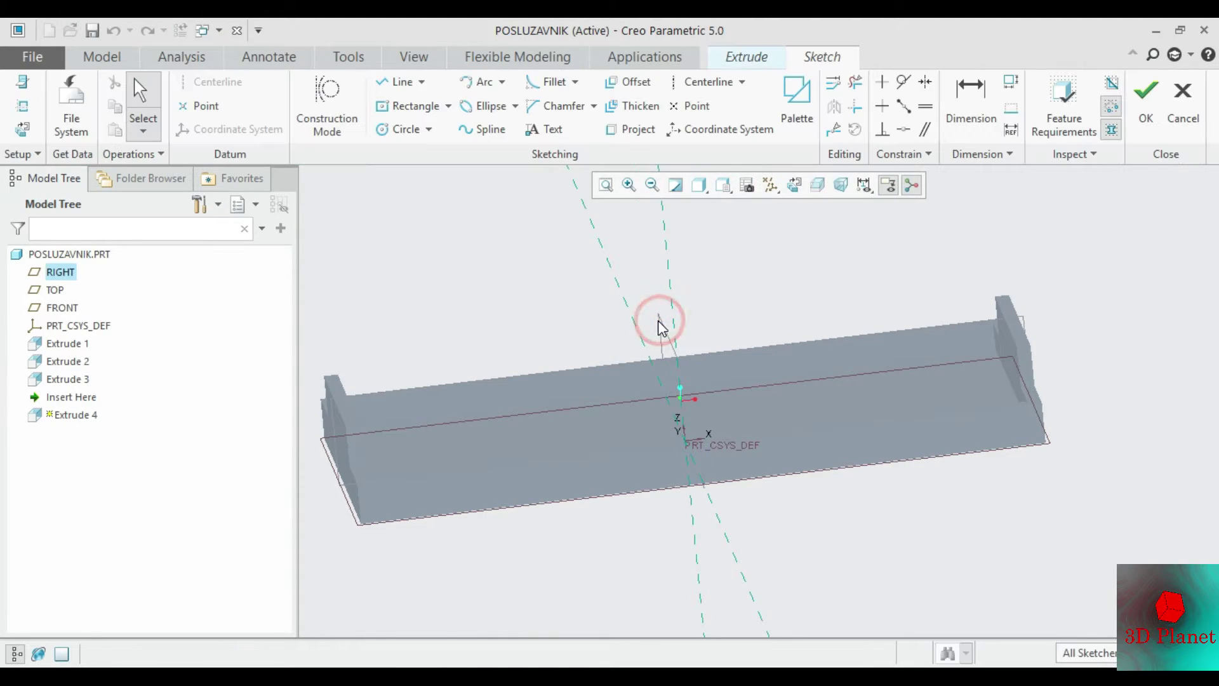
click(804, 184)
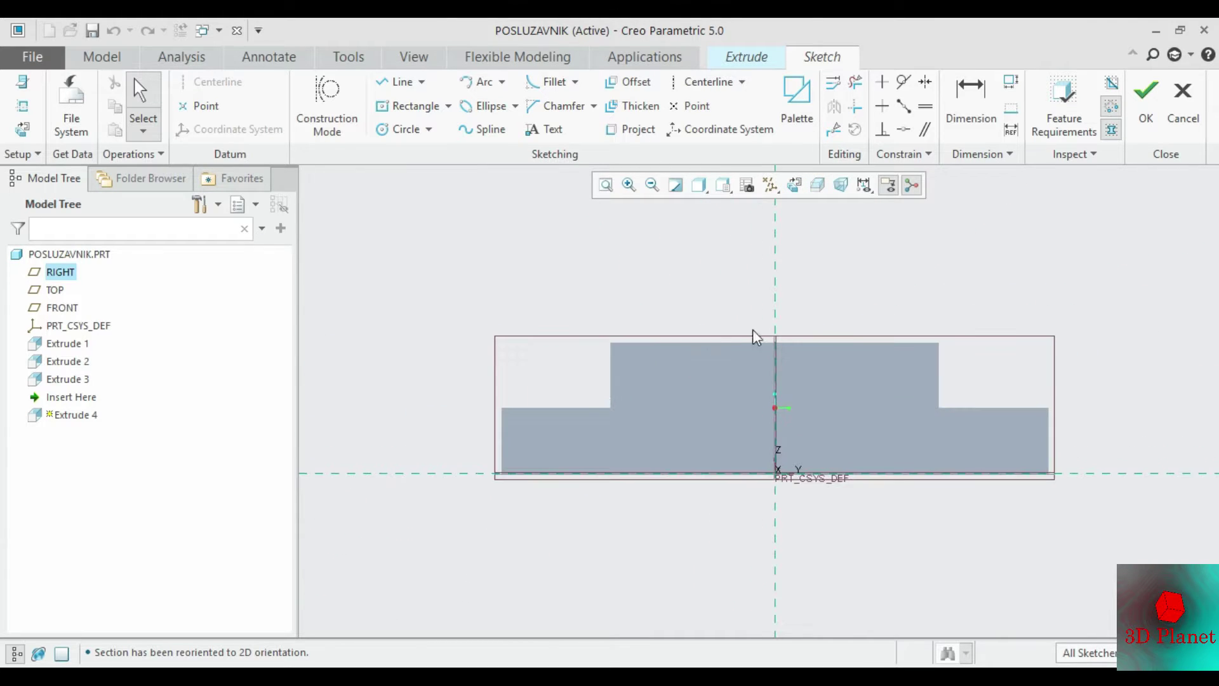
scroll(753, 330, down, 3)
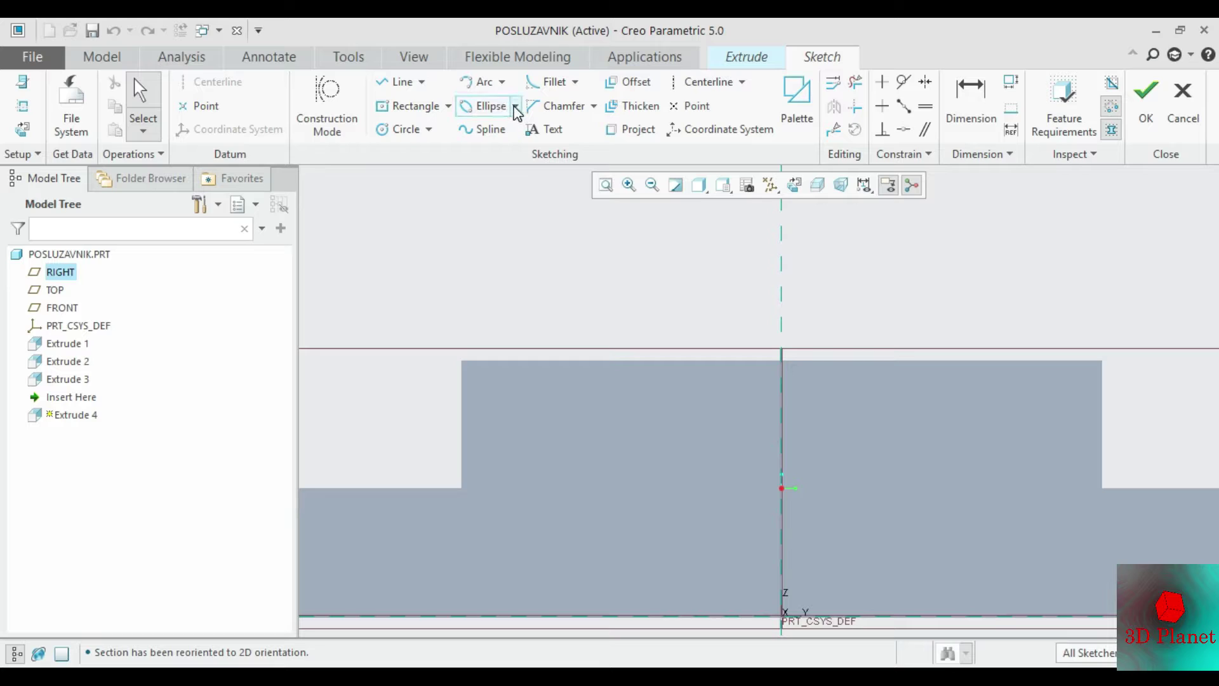
click(435, 108)
click(815, 430)
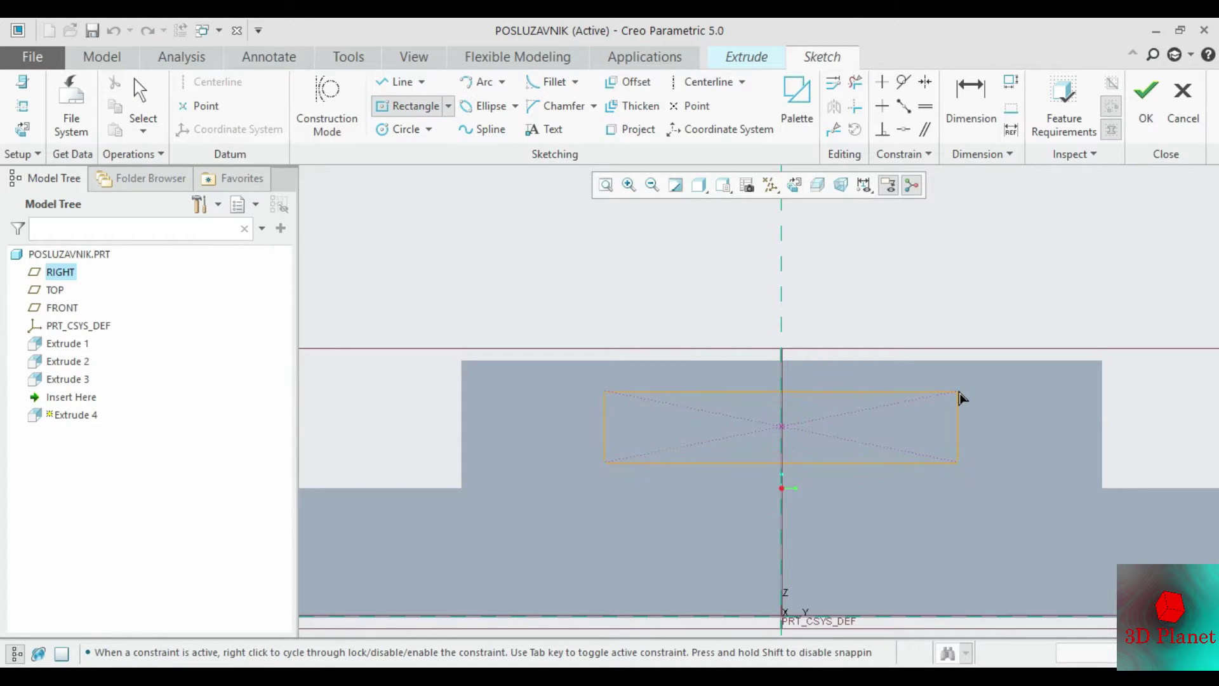
click(969, 393)
click(139, 94)
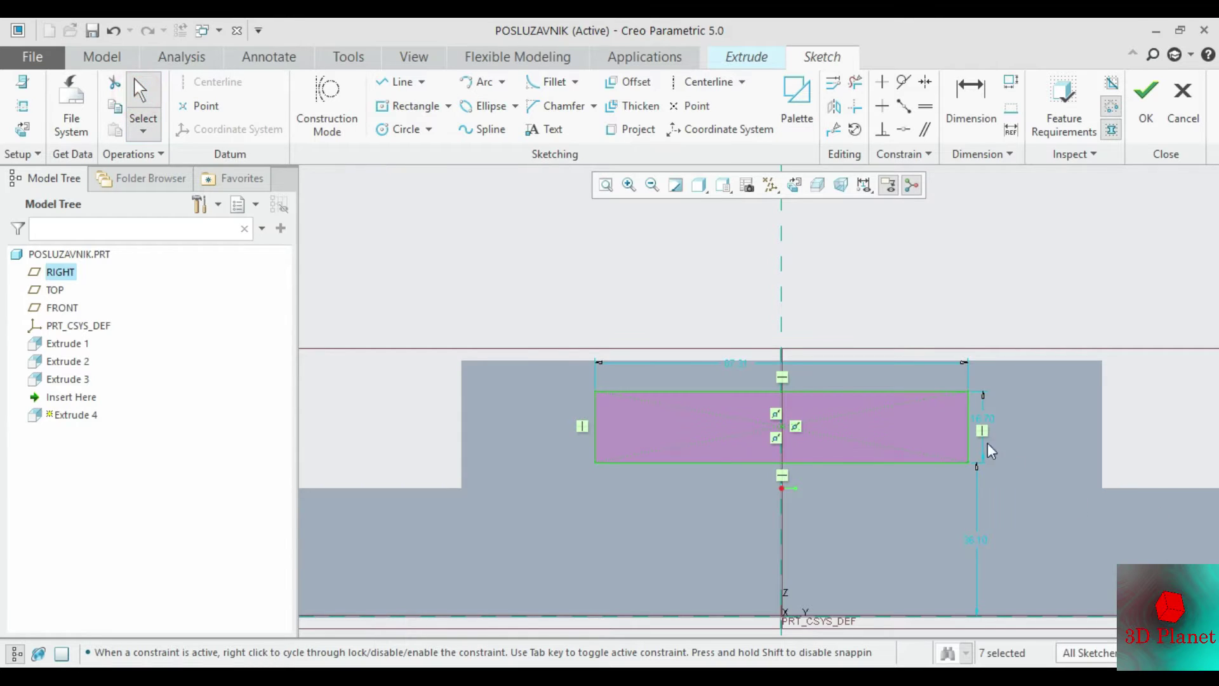
Step: Dimension the rectangle 35 above the base, 20 high and 100 wide, then accept the sketch
double_click(980, 540)
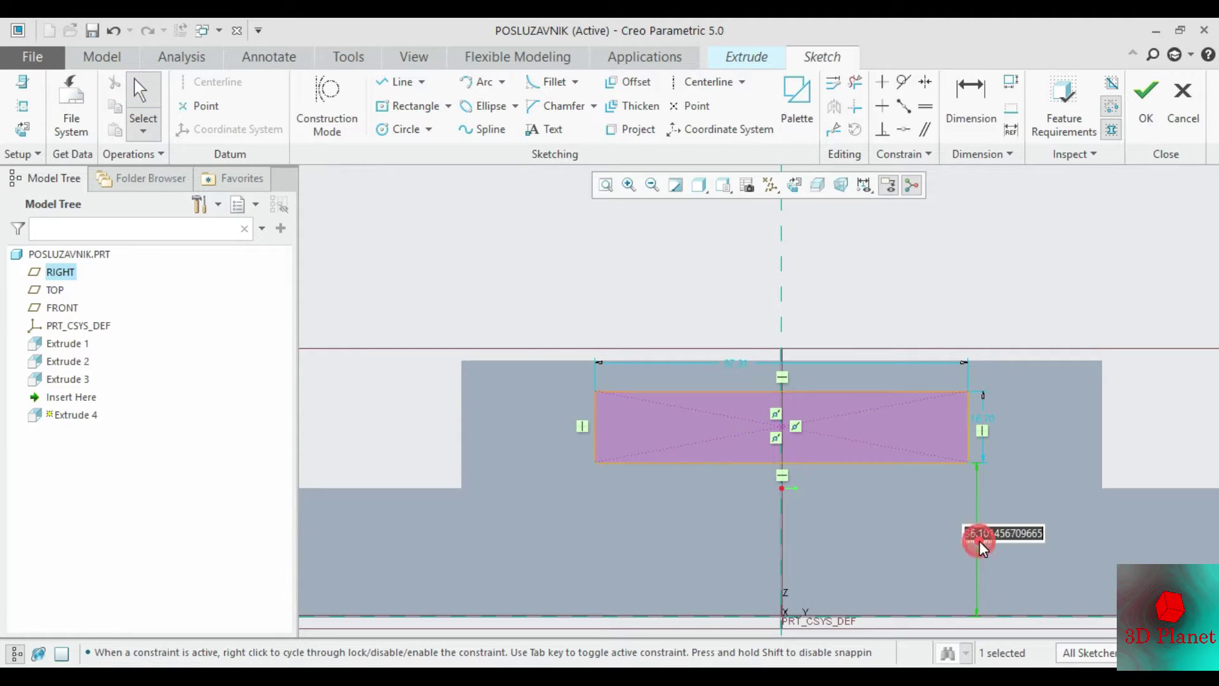
text(35)
key(Return)
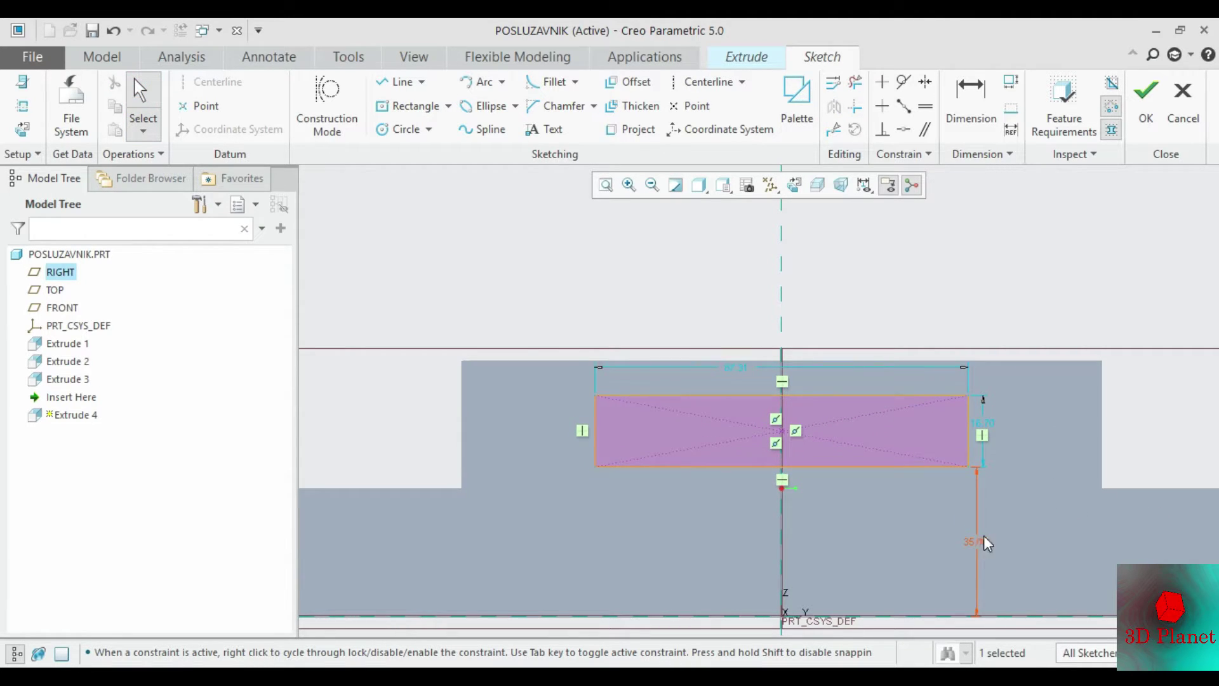
double_click(986, 423)
text(20)
key(Return)
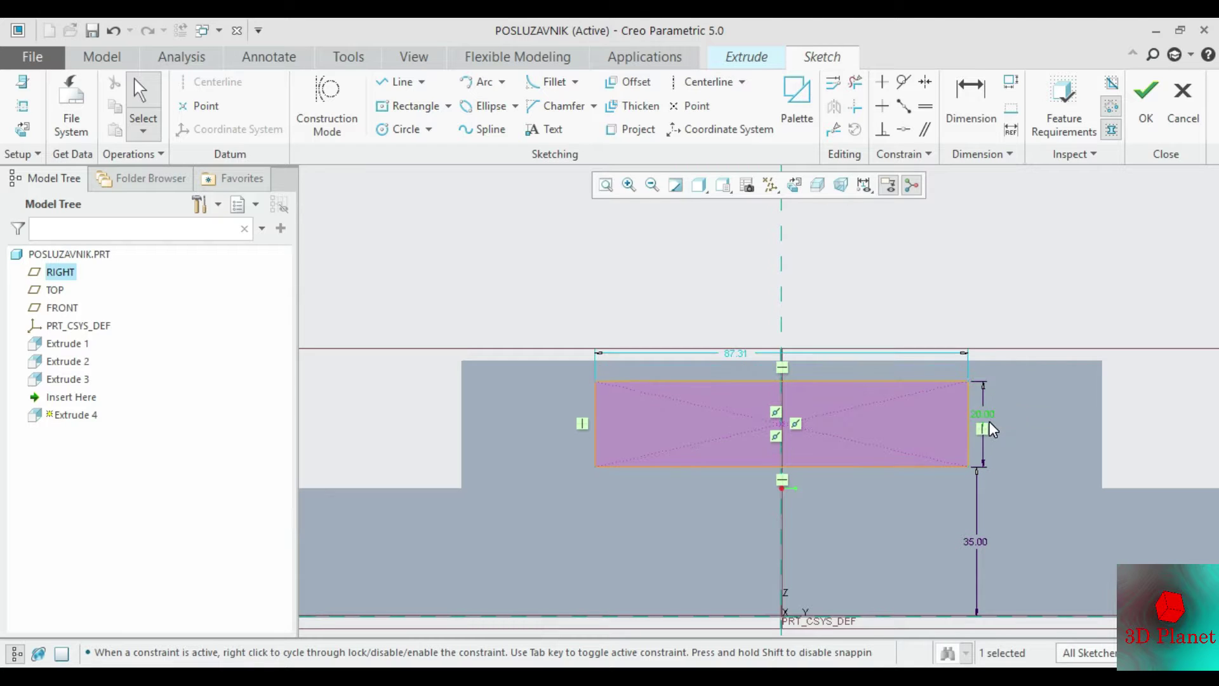
double_click(735, 354)
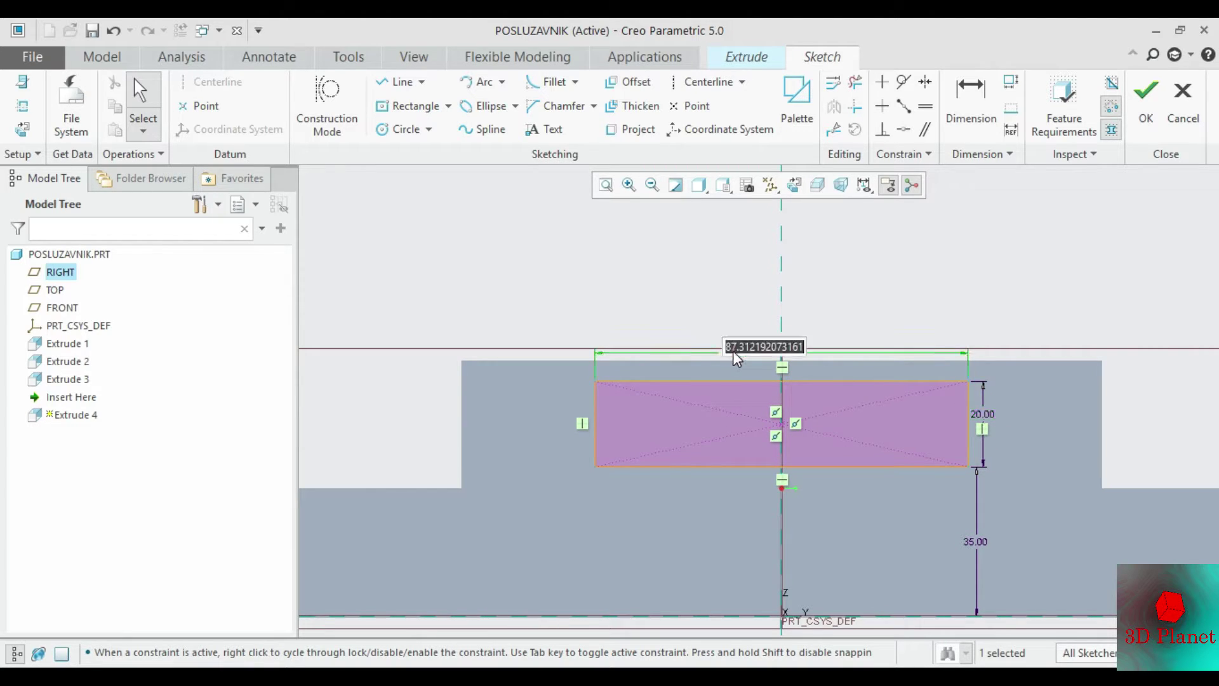
text(100)
key(Return)
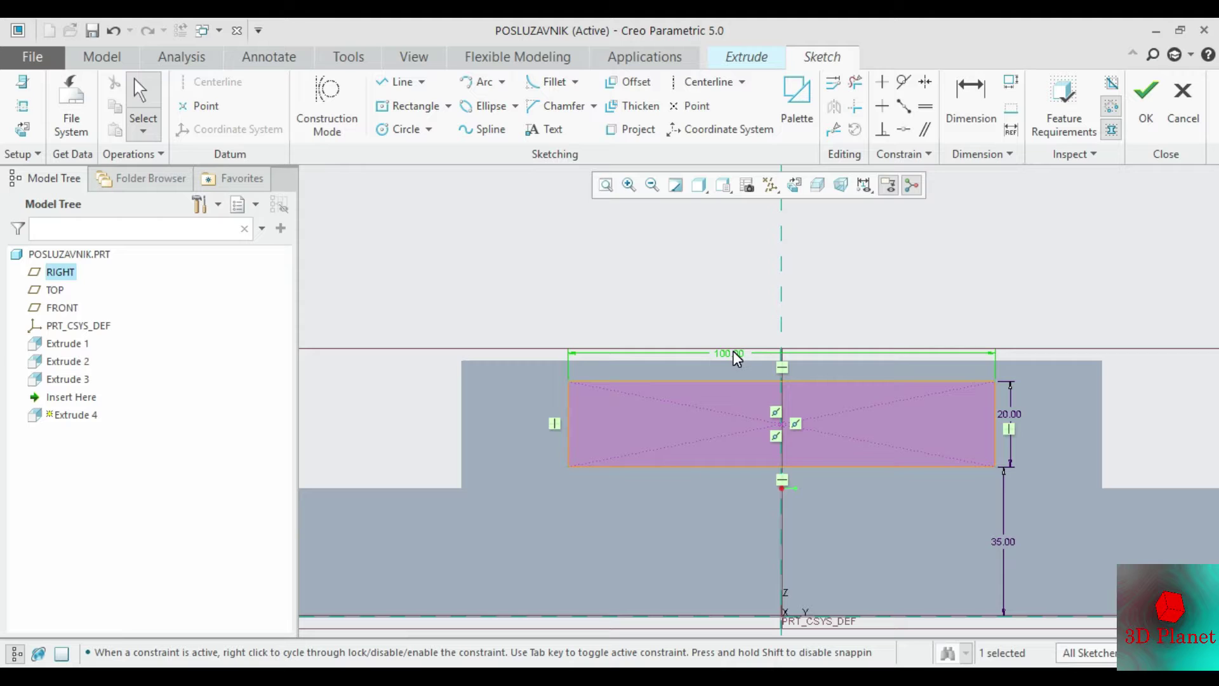
middle_drag(797, 360, 831, 324)
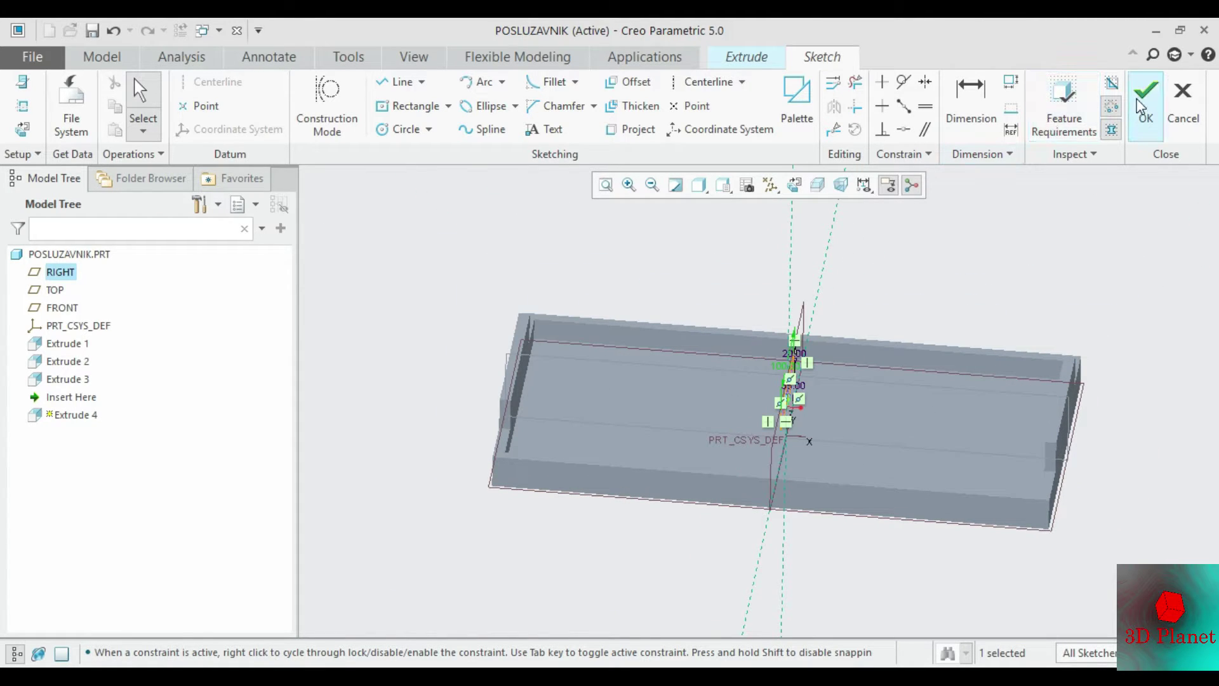
click(1146, 95)
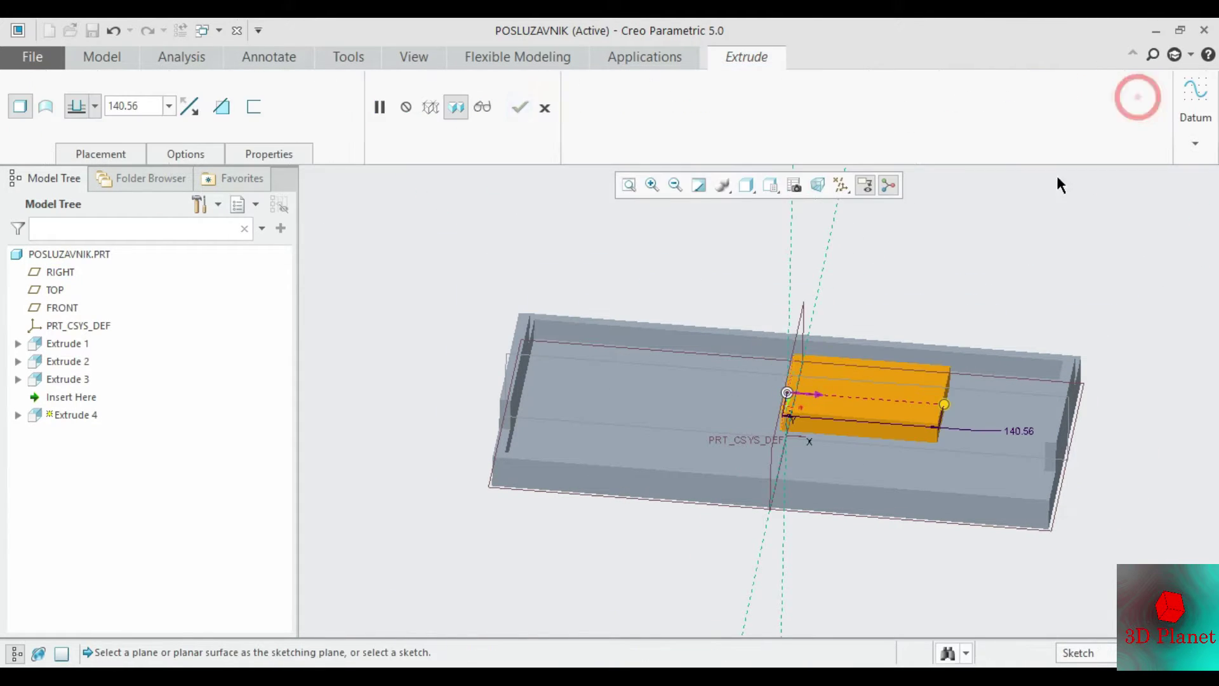
Step: Cut the rectangle Through All as the handle slot, finishing Extrude 4
click(96, 108)
click(83, 201)
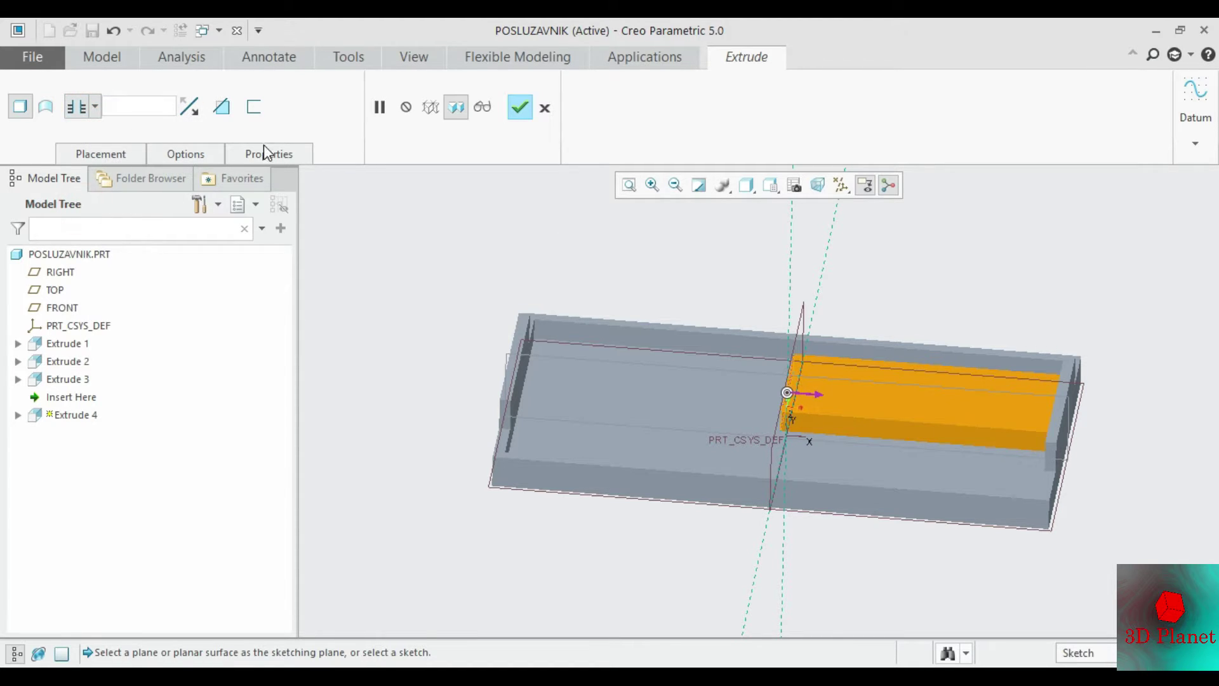
click(222, 108)
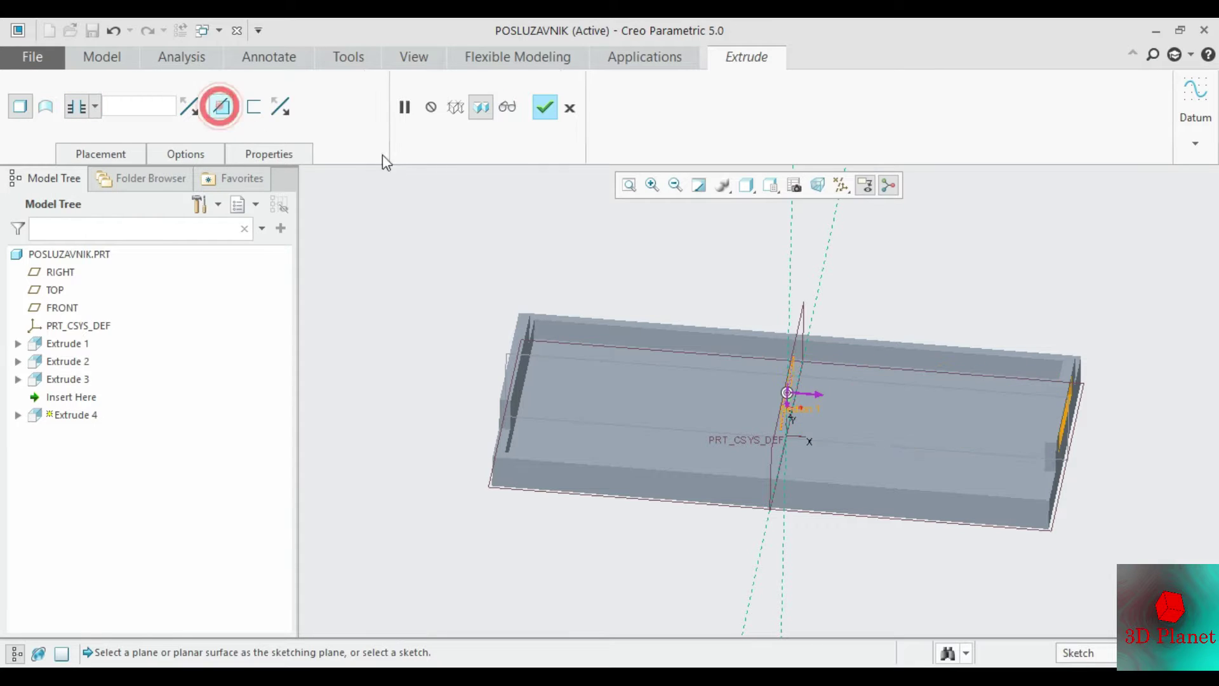
click(541, 109)
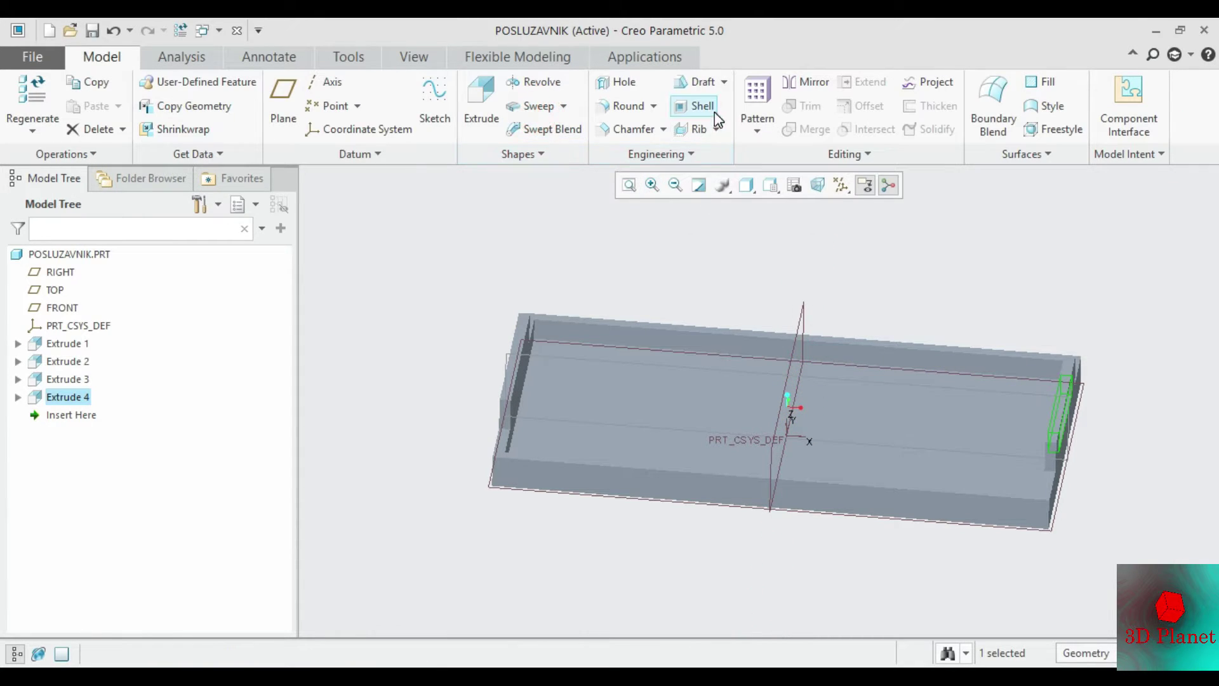
Step: Mirror the handle slot across the middle datum plane to the opposite end
click(817, 85)
click(799, 304)
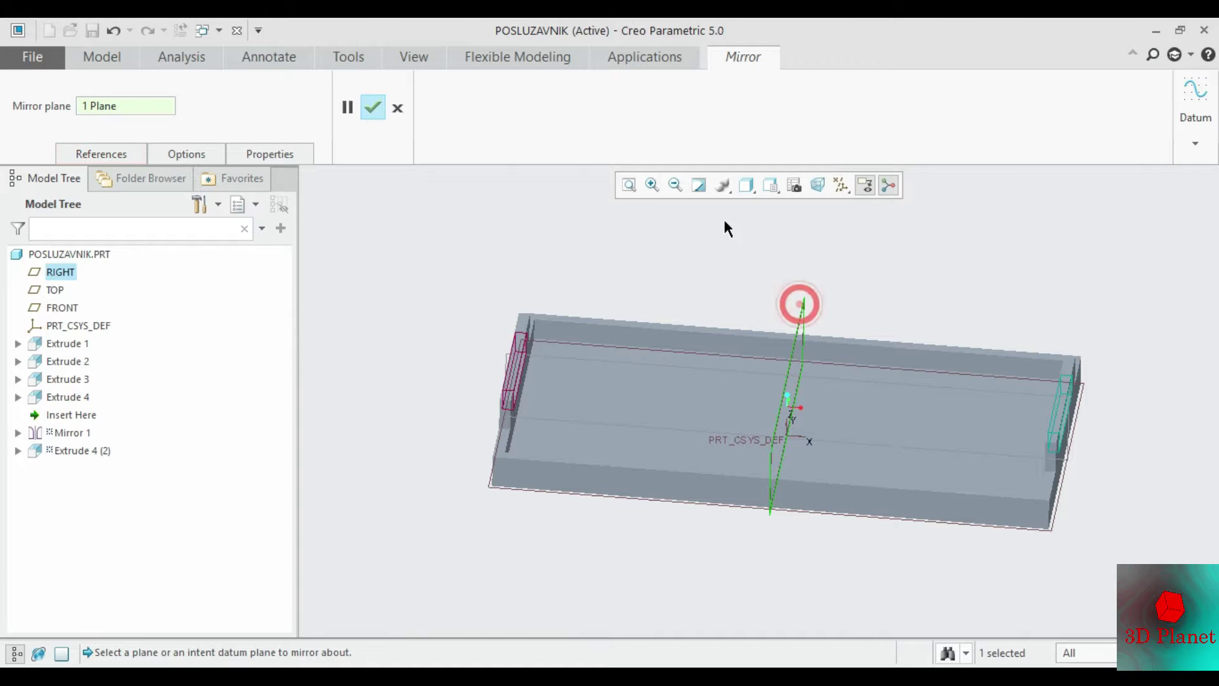
click(373, 107)
mouse_move(413, 346)
middle_down()
mouse_move(553, 257)
mouse_move(550, 373)
mouse_move(501, 384)
mouse_move(513, 371)
mouse_move(555, 383)
mouse_move(536, 368)
mouse_move(543, 384)
middle_up()
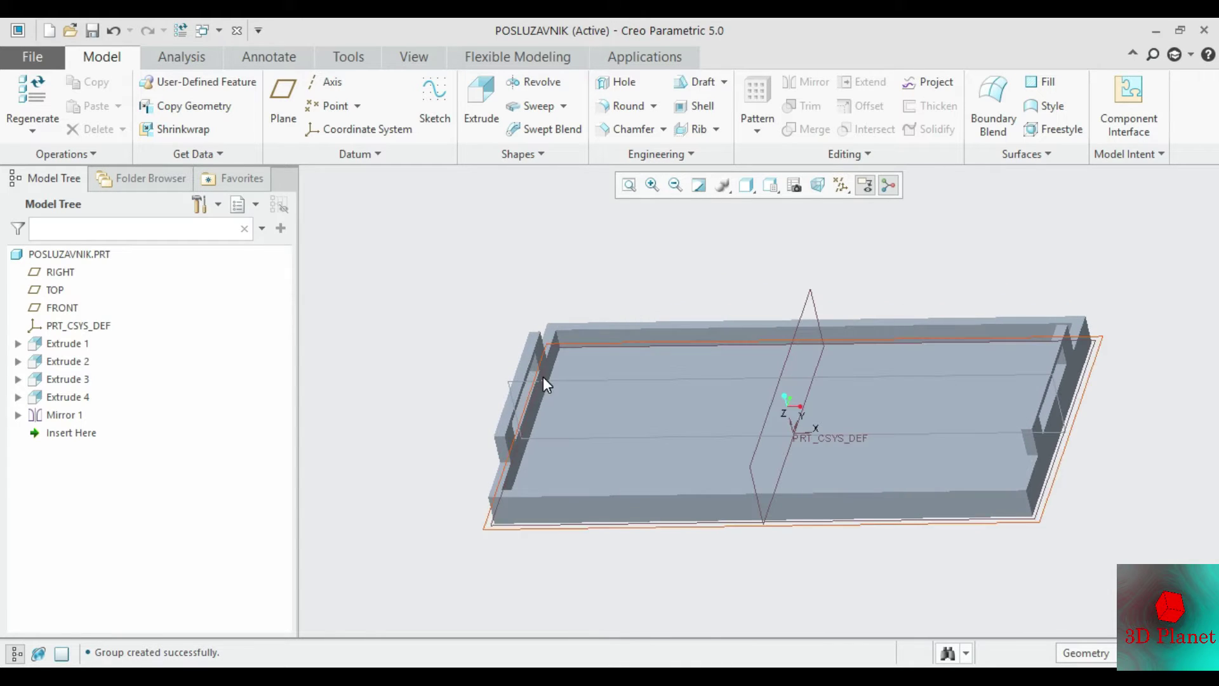
Step: Start a round on the tray's outer corners, picking the first corner edges
click(626, 106)
scroll(497, 367, down, 3)
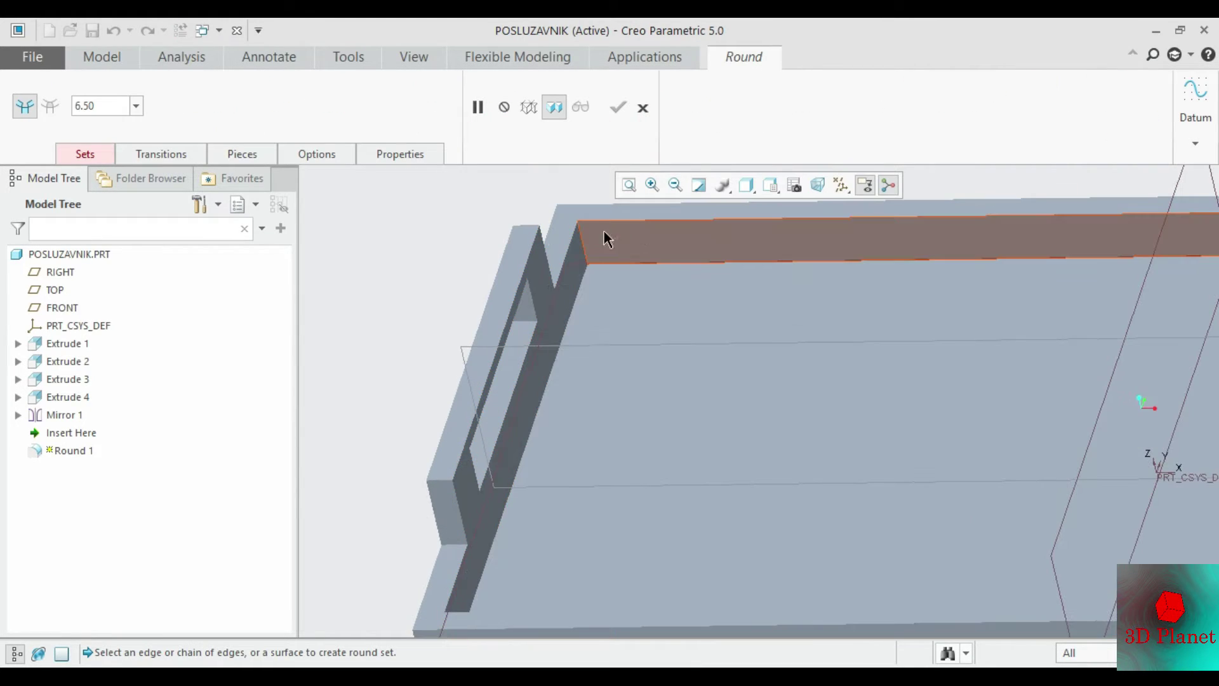
click(581, 245)
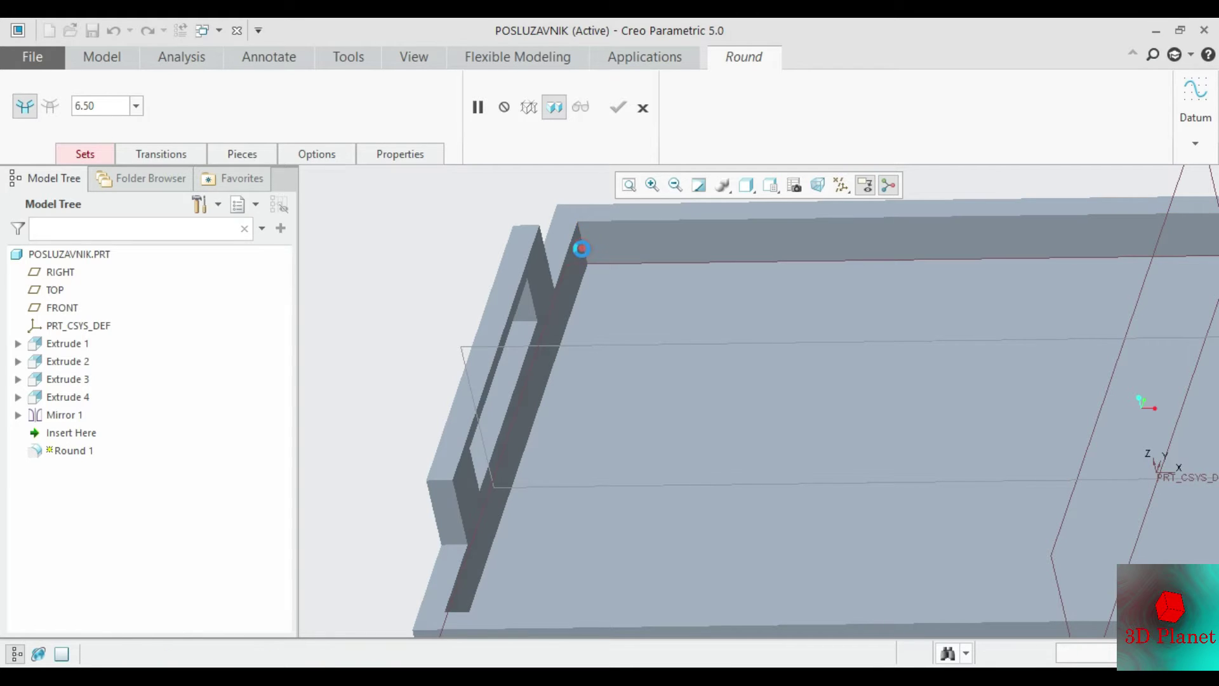
double_click(624, 240)
text(10)
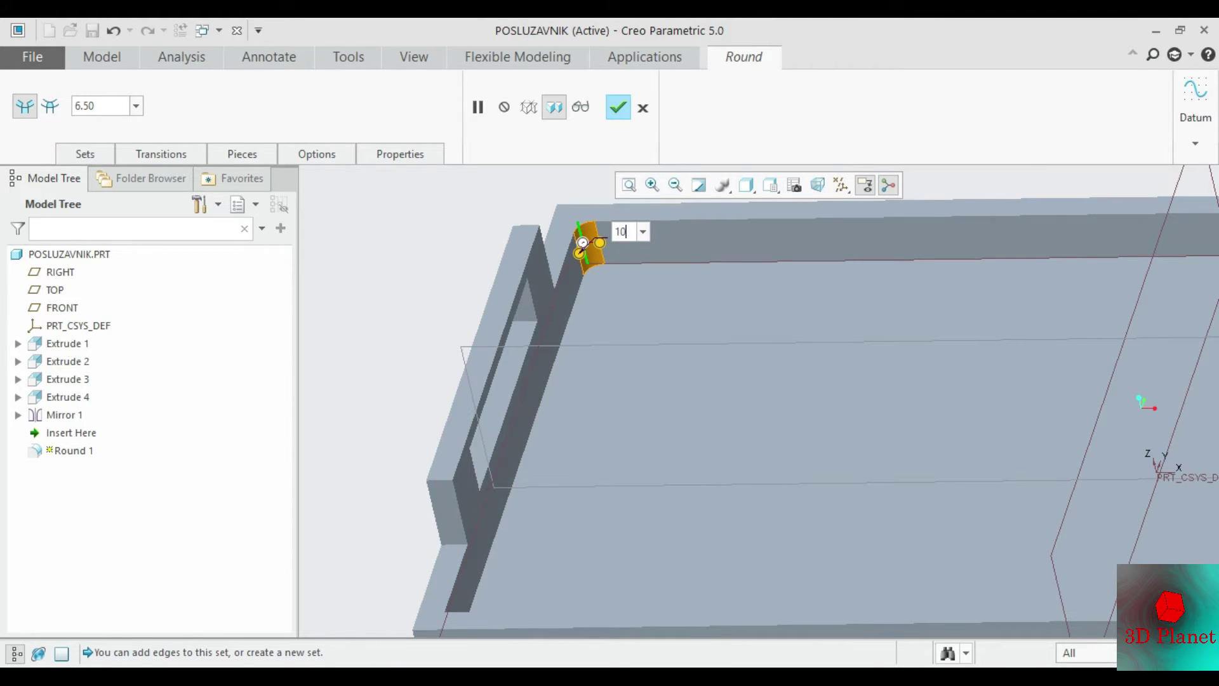
key(Return)
scroll(750, 294, up, 5)
mouse_move(919, 210)
middle_down()
mouse_move(987, 215)
mouse_move(940, 211)
middle_up()
scroll(909, 278, down, 5)
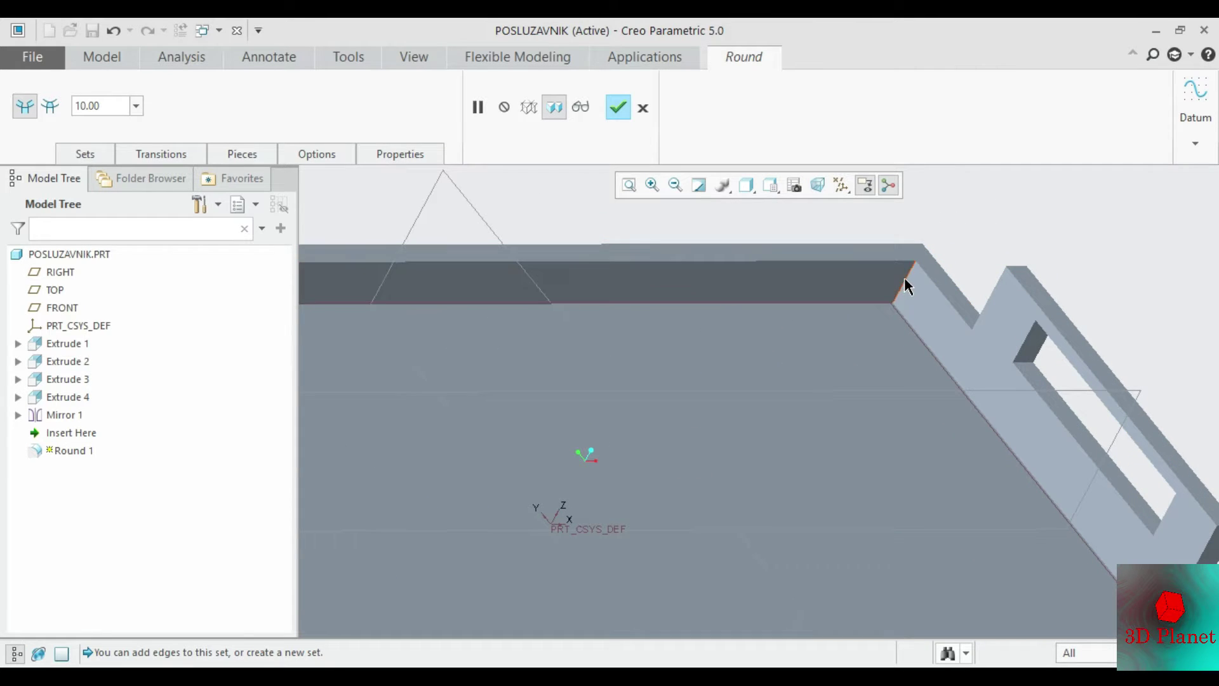
ctrl+click(906, 278)
scroll(906, 278, up, 5)
scroll(842, 292, down, 5)
mouse_move(858, 326)
middle_down()
mouse_move(869, 368)
mouse_move(879, 304)
mouse_move(782, 253)
mouse_move(781, 291)
middle_up()
scroll(953, 279, up, 5)
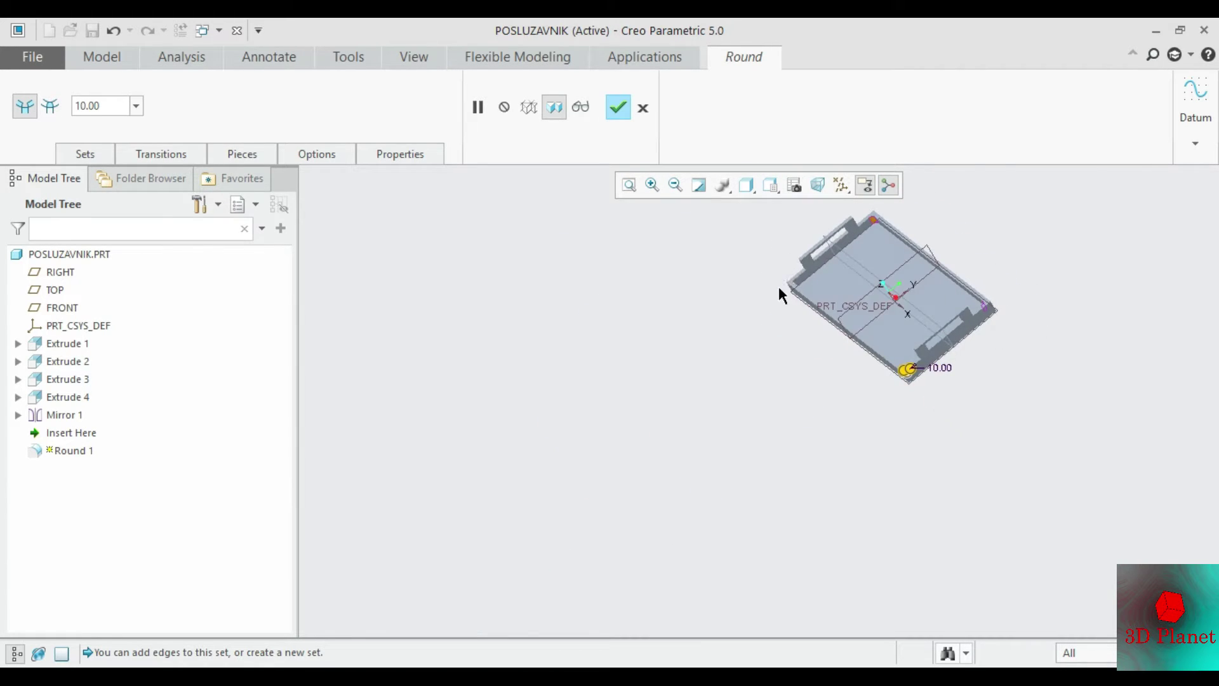
scroll(781, 292, down, 5)
mouse_move(906, 264)
middle_down()
mouse_move(876, 264)
mouse_move(978, 204)
middle_up()
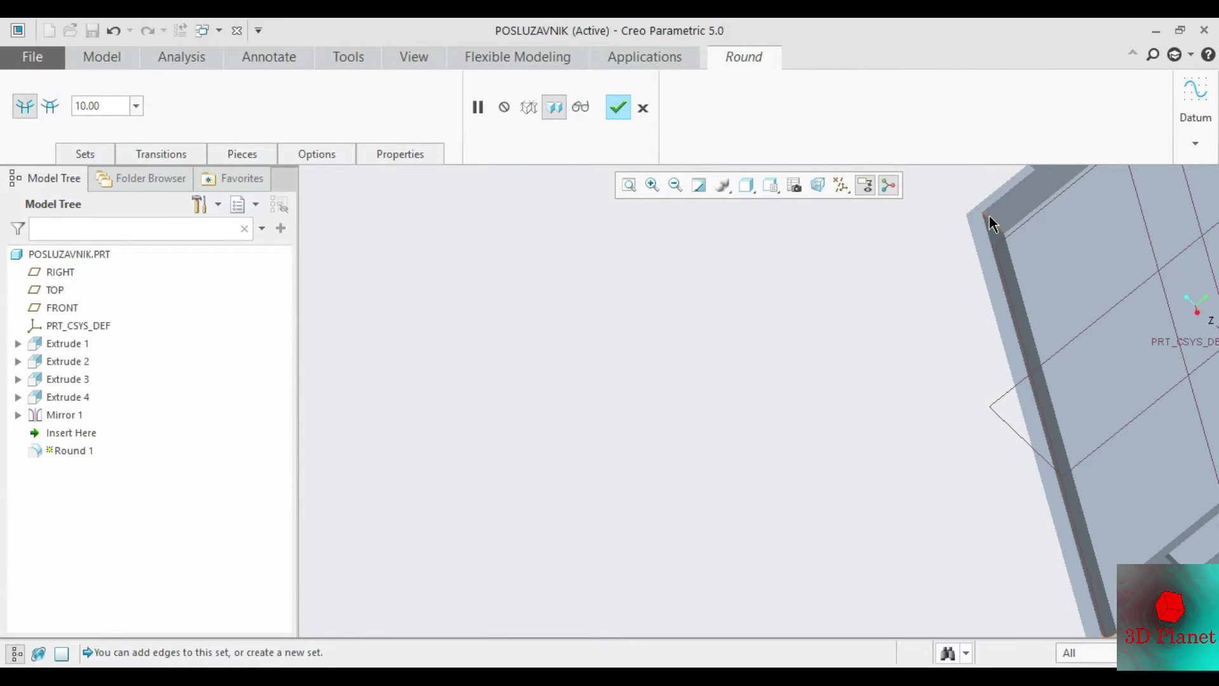
click(992, 221)
scroll(940, 293, up, 5)
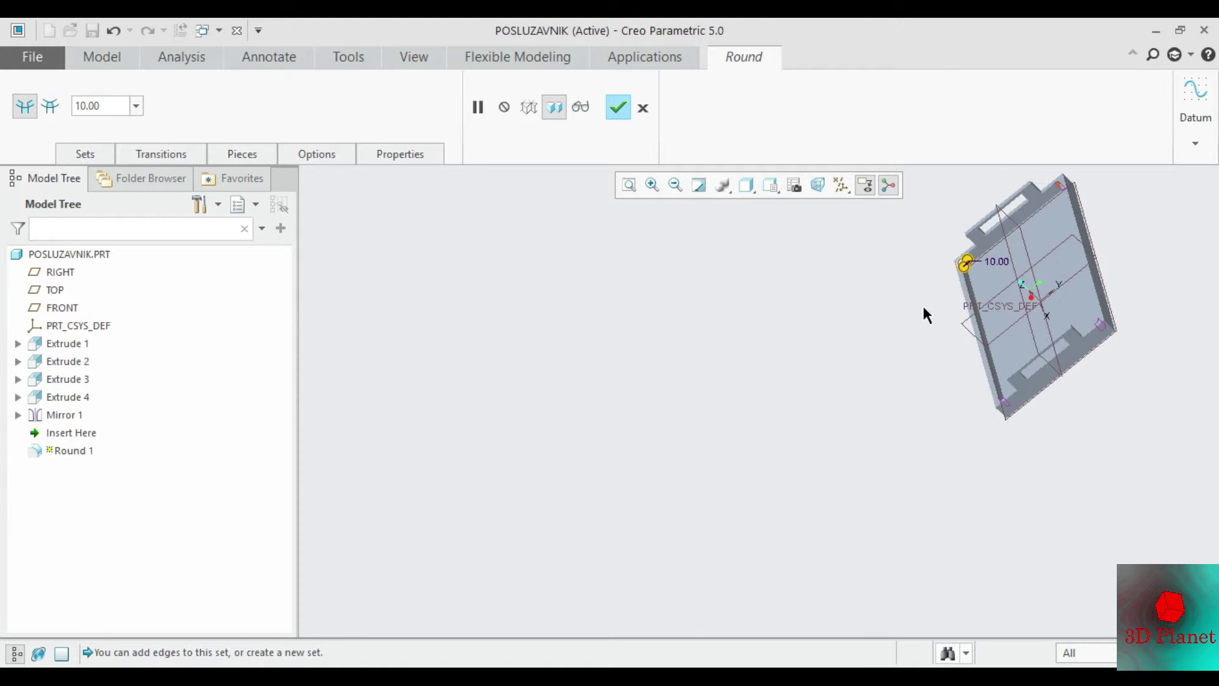
middle_drag(926, 311, 1059, 245)
scroll(1079, 247, down, 3)
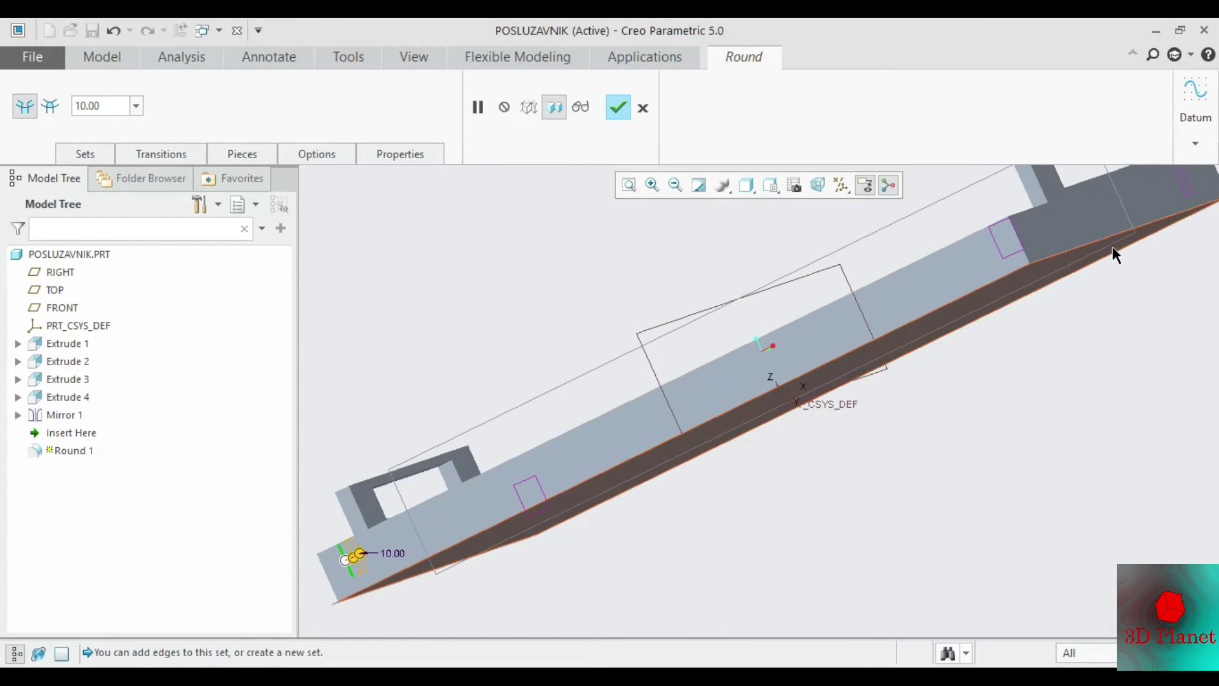
Step: Reselect the vertical corner edges and set the round radius to 20
click(1015, 251)
middle_drag(926, 200, 975, 226)
scroll(1078, 229, up, 3)
scroll(1035, 318, down, 3)
scroll(932, 300, down, 2)
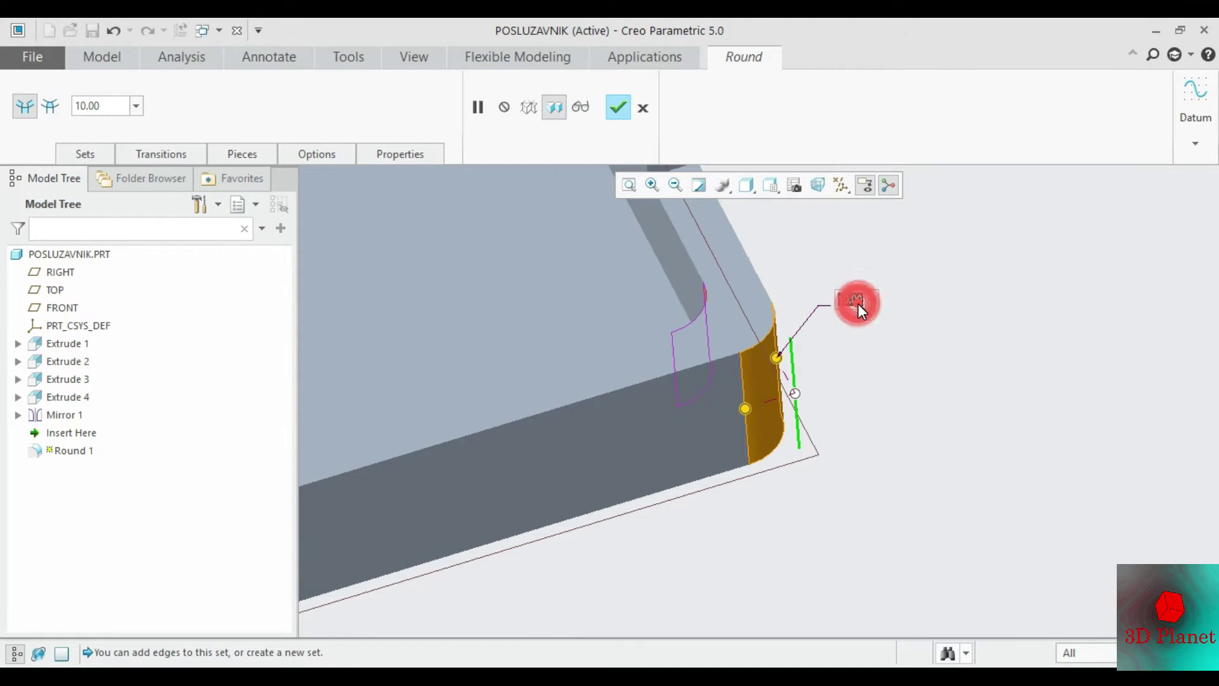
text(0)
key(Return)
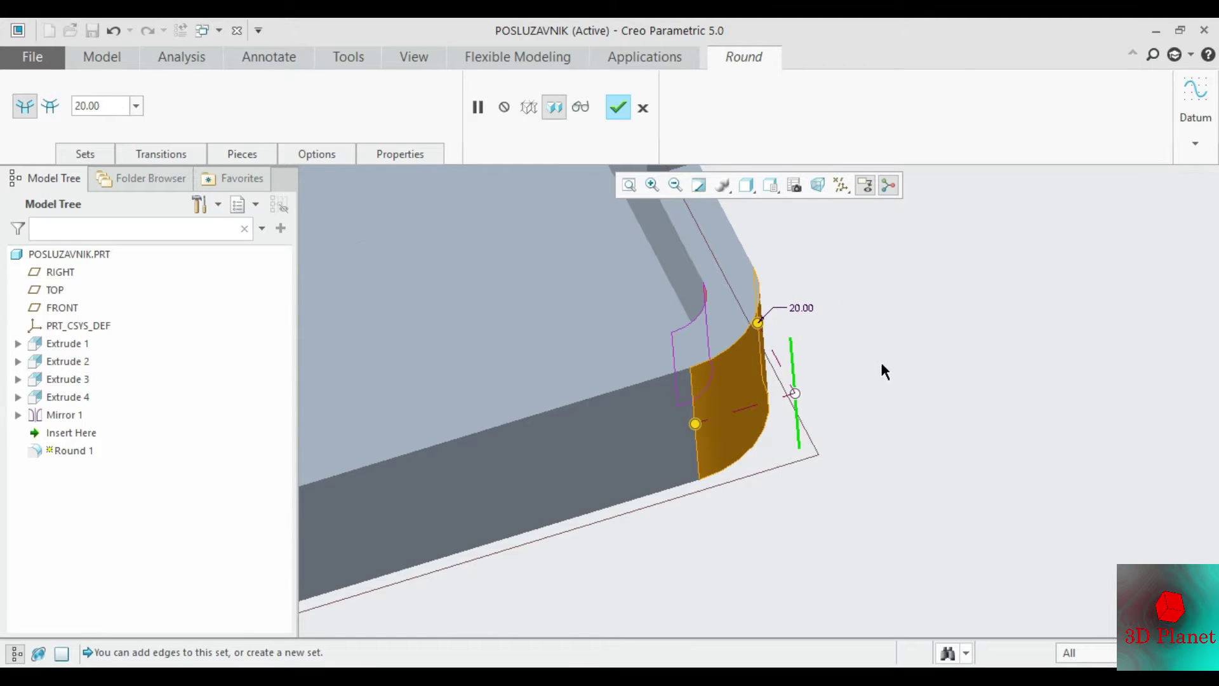
scroll(676, 355, up, 5)
scroll(546, 419, down, 5)
scroll(597, 421, down, 1)
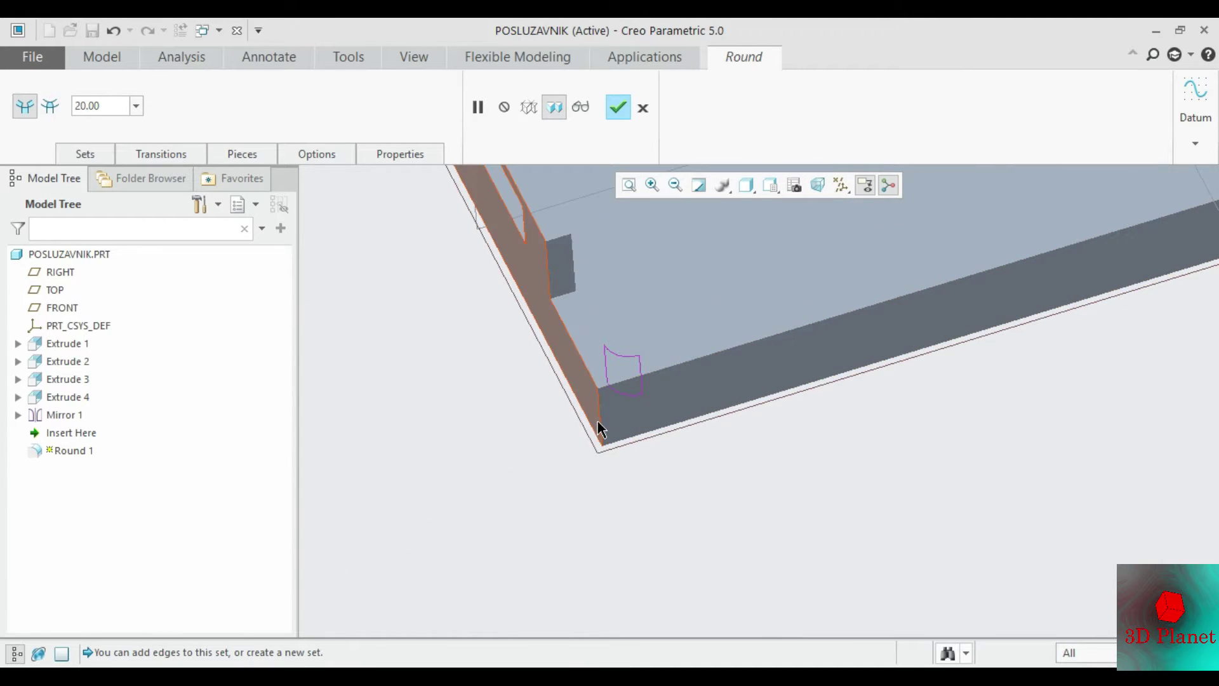
ctrl+click(600, 421)
scroll(694, 424, up, 2)
scroll(604, 332, up, 3)
scroll(625, 310, down, 3)
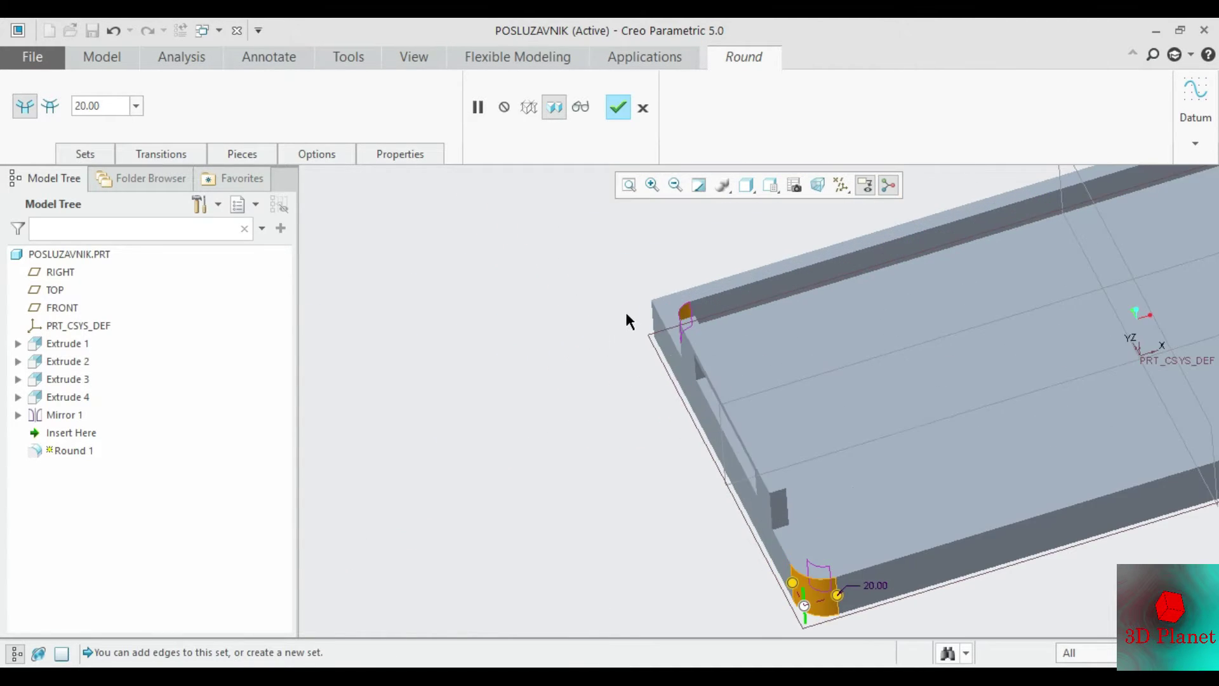
ctrl+click(654, 327)
Step: Add the last right corner edge and finish the 20-radius Round 1
scroll(655, 327, up, 3)
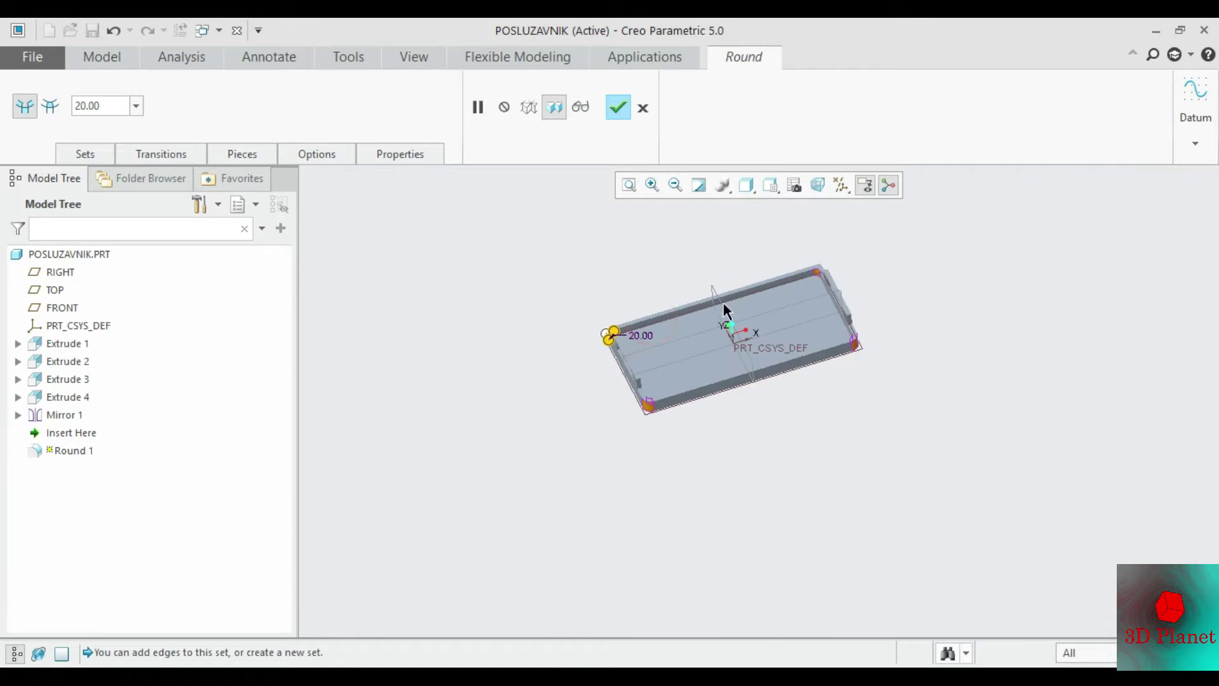
mouse_move(721, 318)
middle_down()
mouse_move(762, 275)
mouse_move(691, 311)
middle_up()
scroll(750, 318, down, 4)
scroll(808, 319, down, 1)
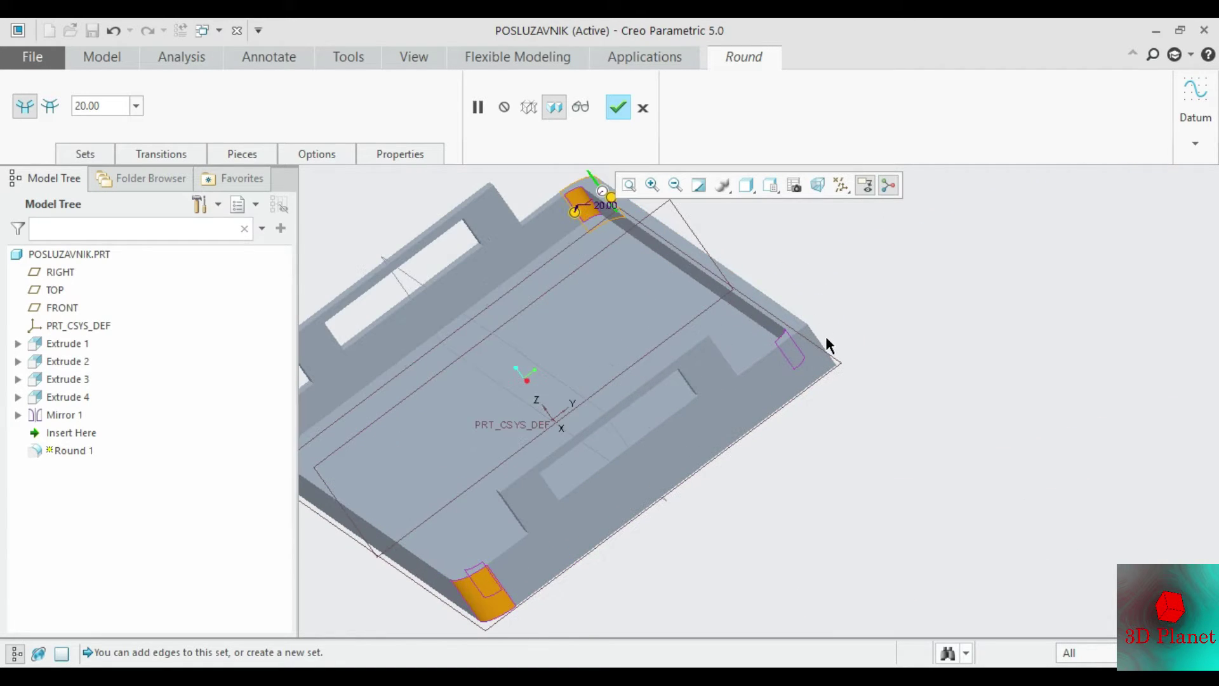
ctrl+click(821, 349)
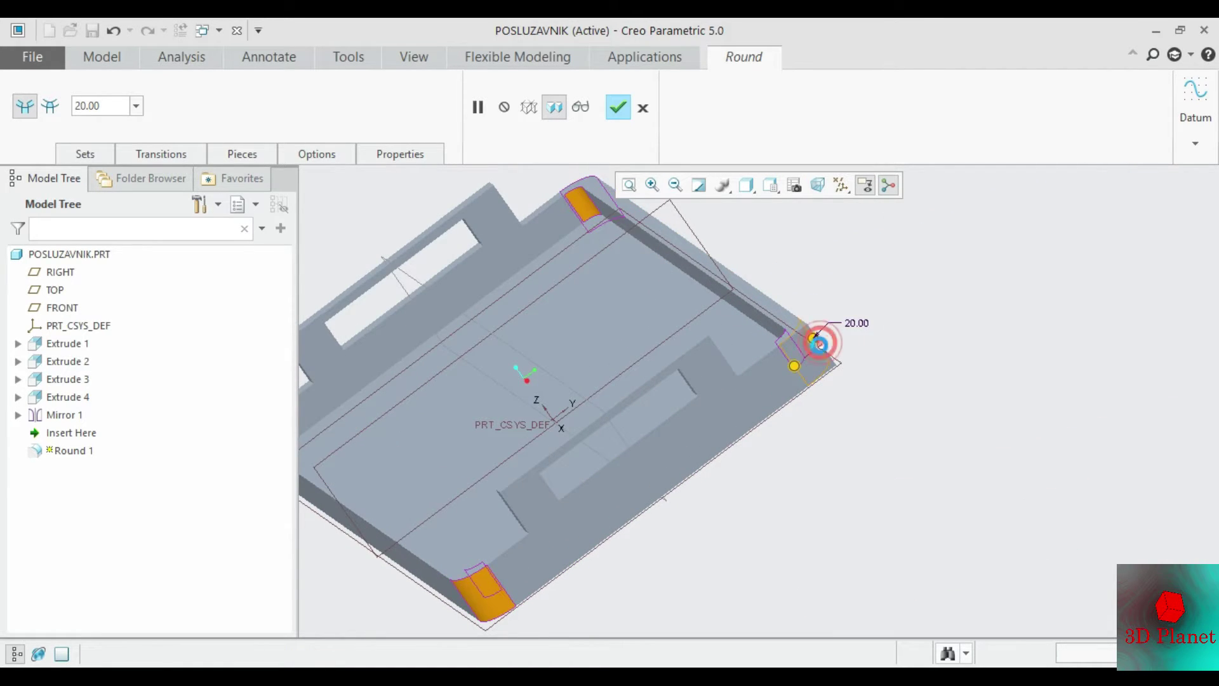
click(618, 108)
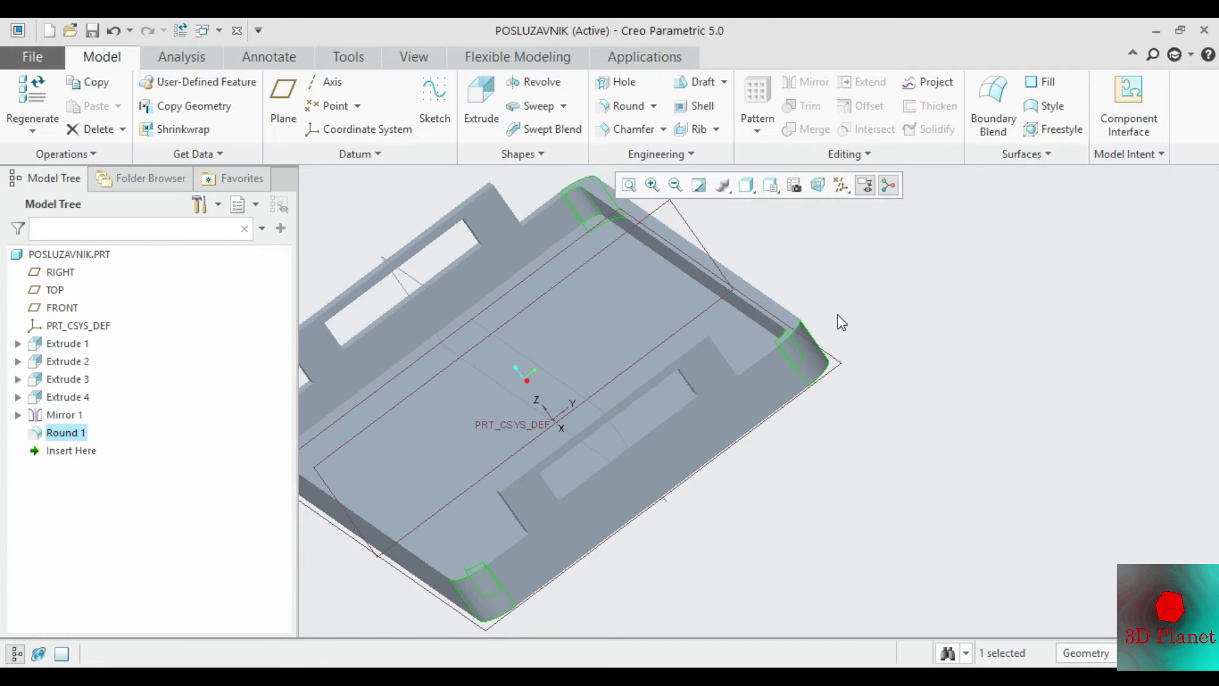
scroll(845, 298, up, 3)
mouse_move(850, 289)
middle_down()
mouse_move(860, 248)
mouse_move(860, 283)
mouse_move(884, 274)
middle_up()
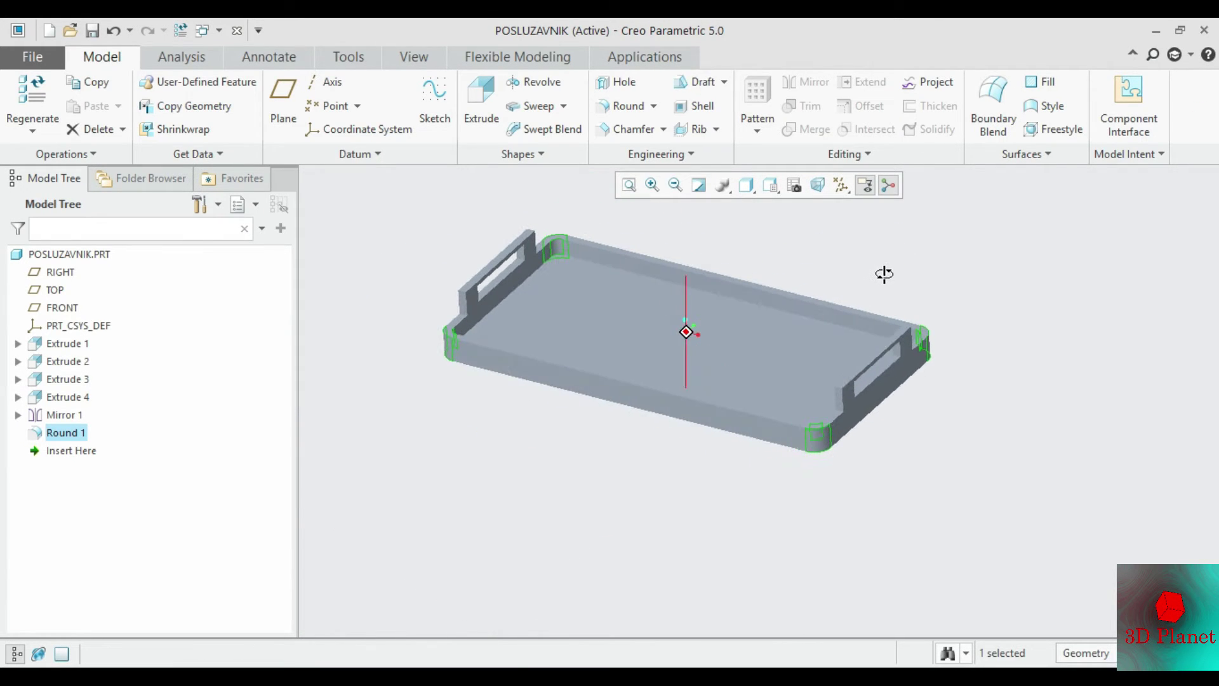
scroll(581, 283, down, 2)
scroll(543, 202, down, 3)
scroll(543, 202, down, 2)
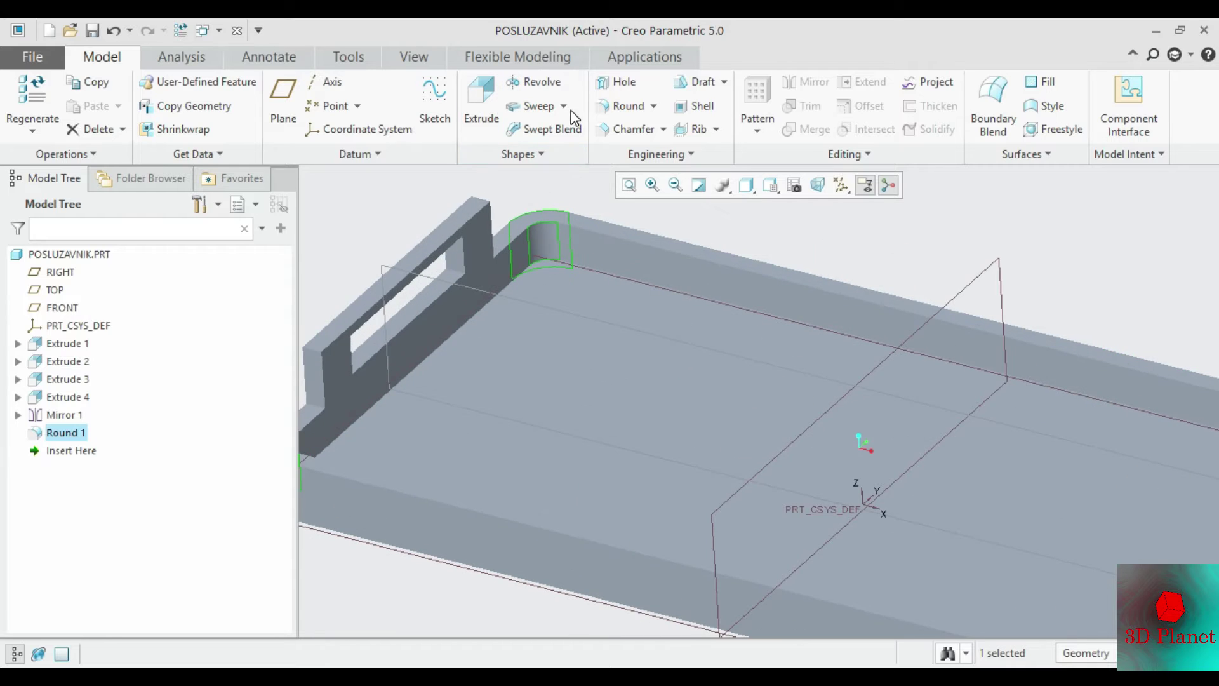
Step: Fillet the inner floor-to-wall edge chain with a 5.00 radius as Round 2
click(625, 105)
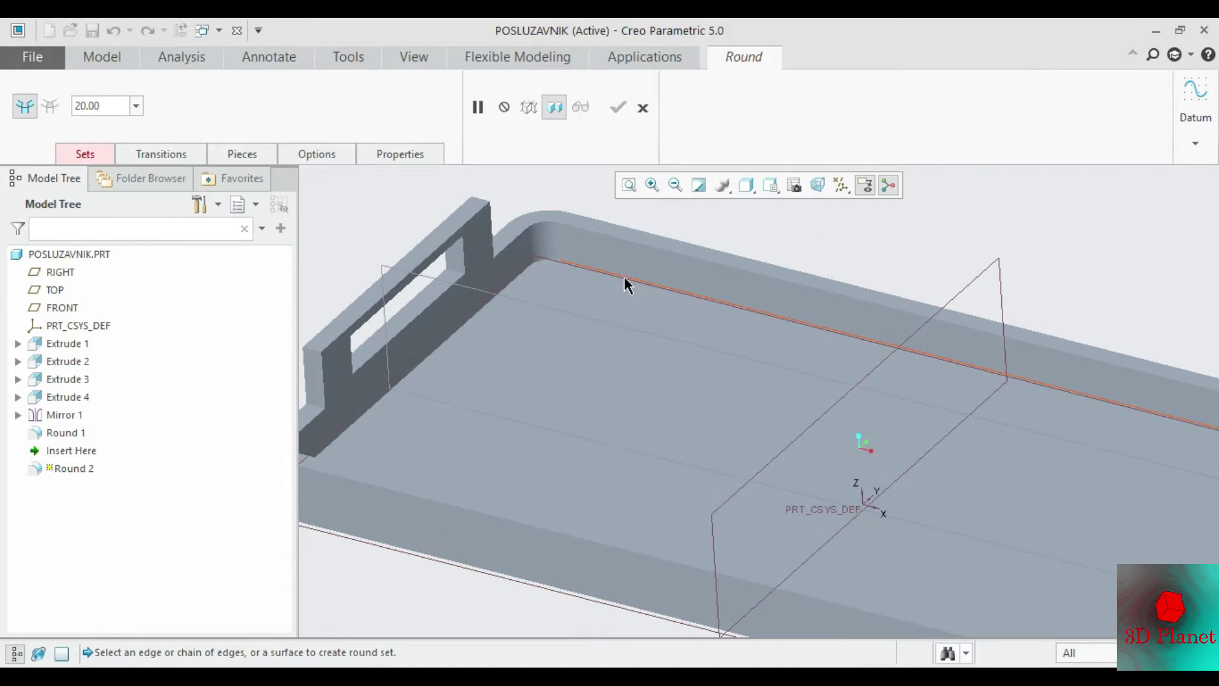
click(626, 283)
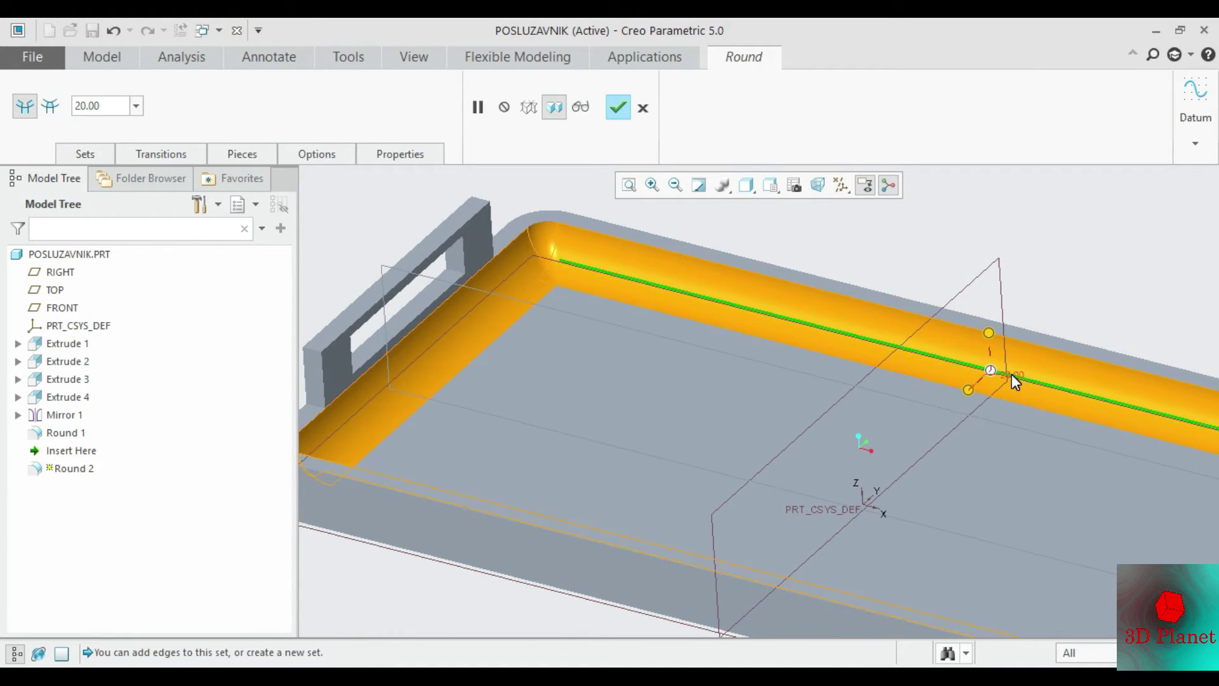
text(2)
key(Return)
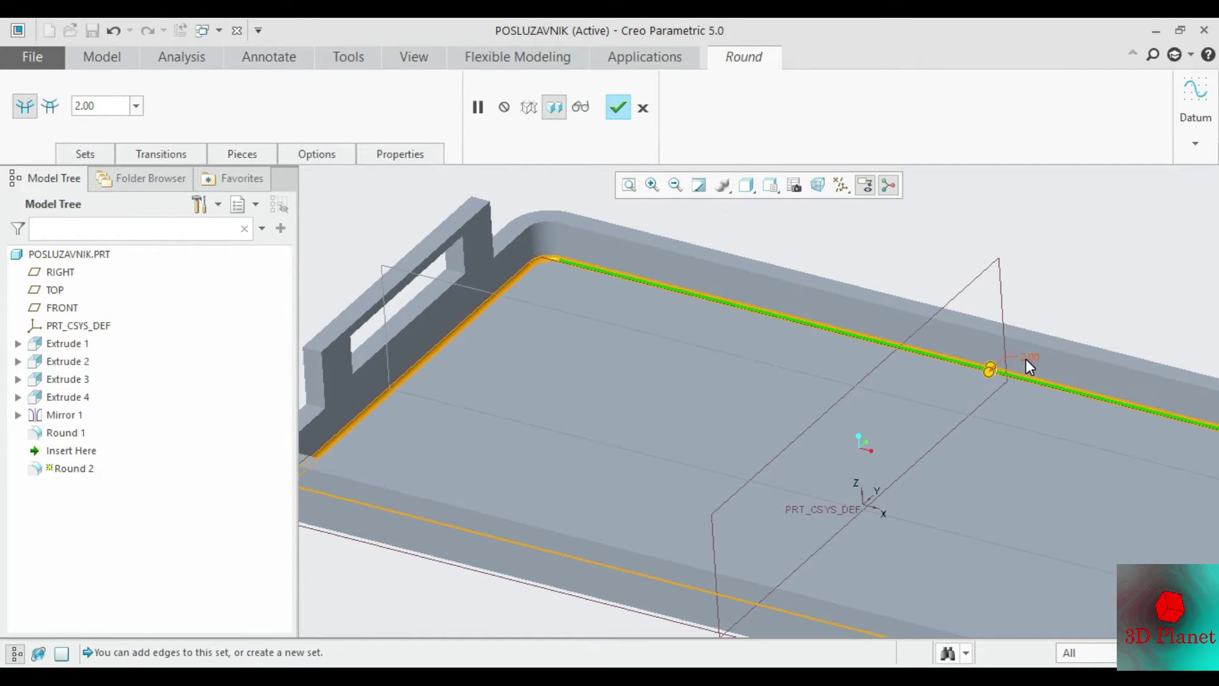
double_click(1028, 357)
text(5)
key(Return)
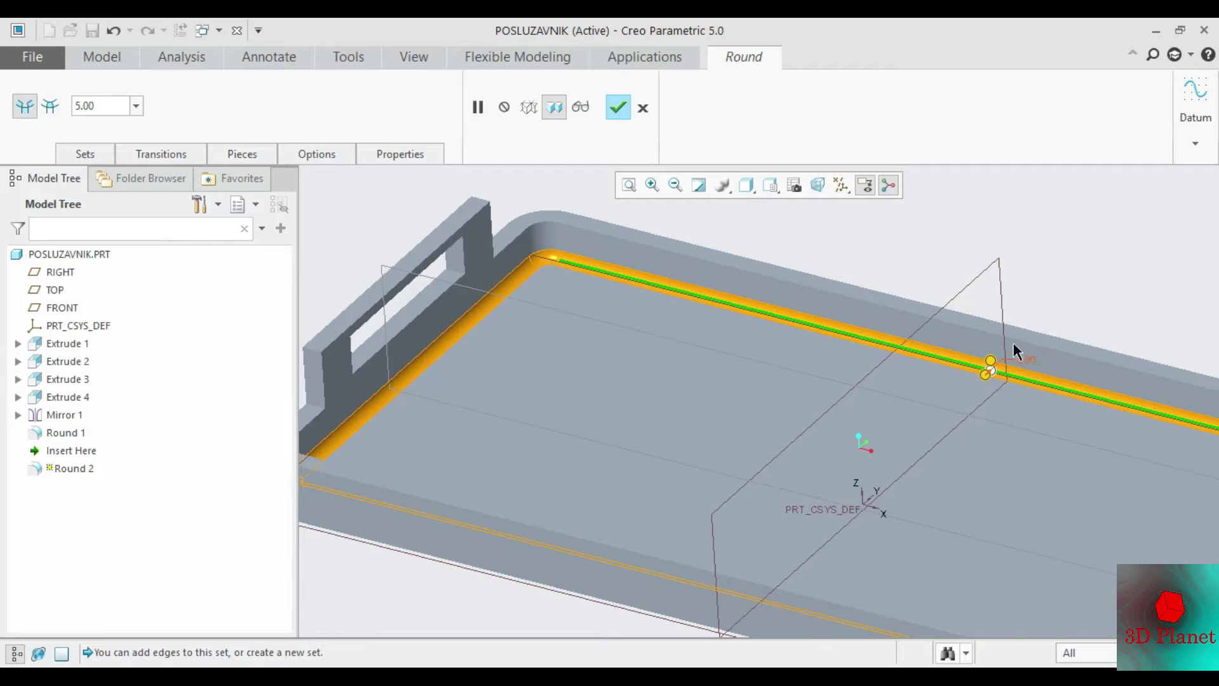
click(617, 108)
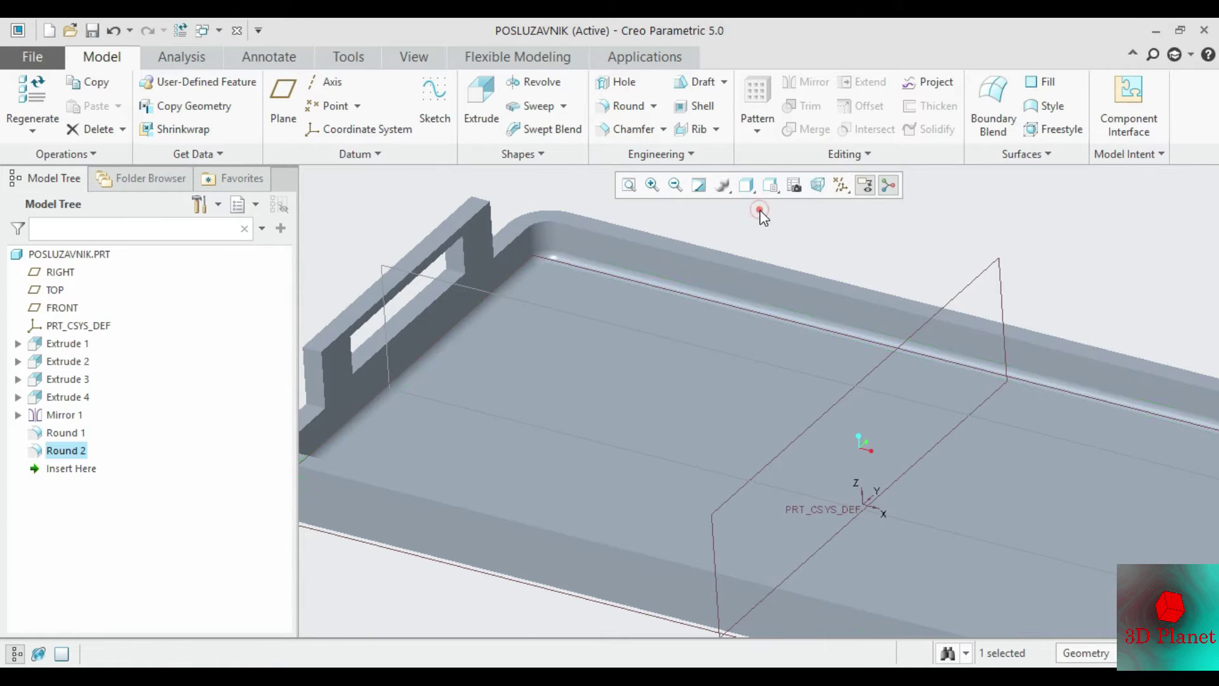
key(ctrl+d)
mouse_move(551, 257)
middle_down()
mouse_move(596, 250)
mouse_move(539, 303)
middle_up()
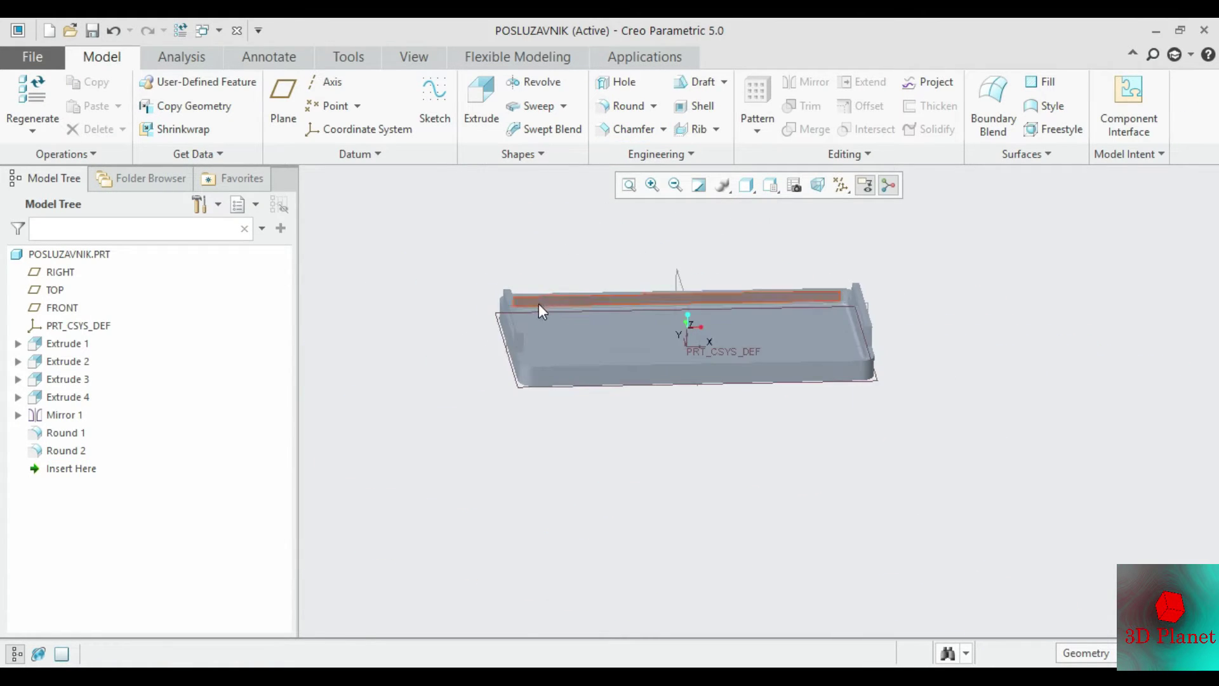
scroll(520, 315, down, 5)
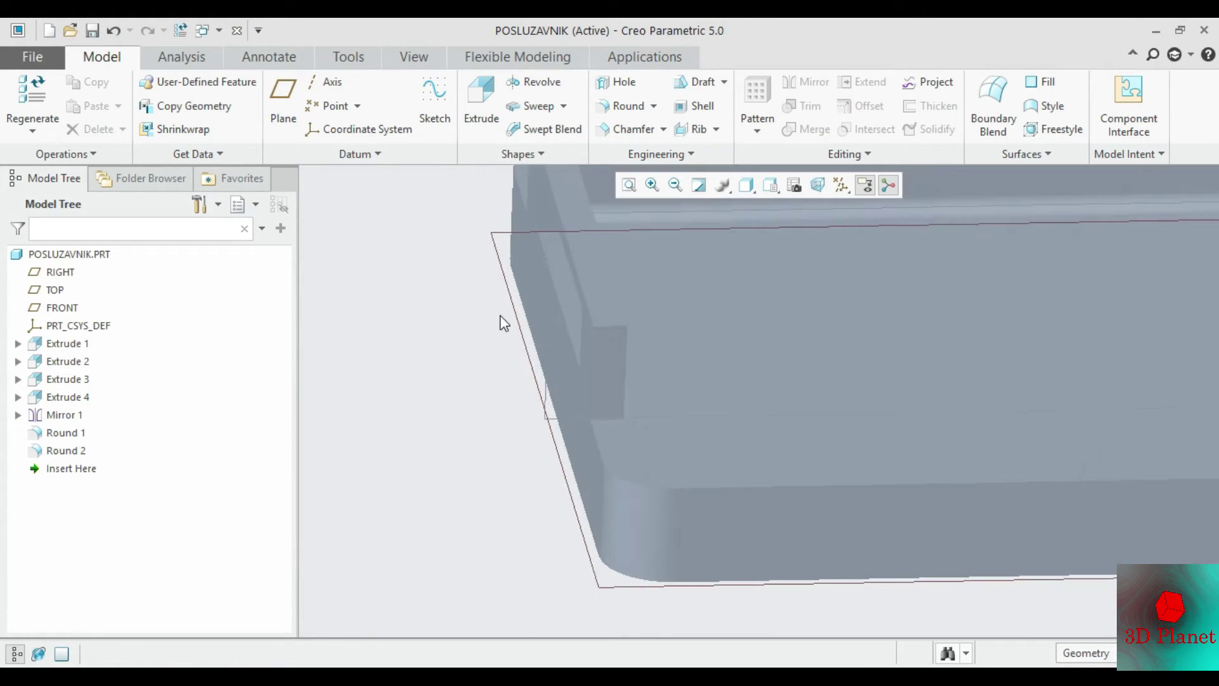
Step: Start a 15.00-radius round on the short handle notch edge
click(616, 109)
click(604, 418)
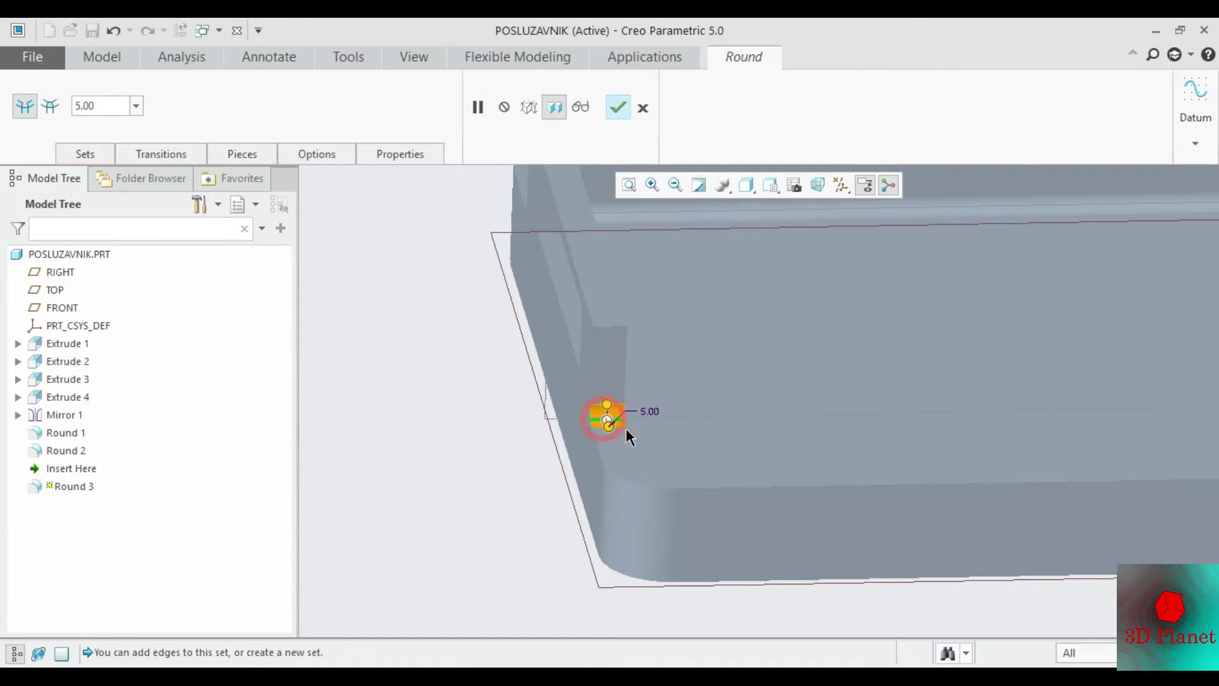
double_click(650, 410)
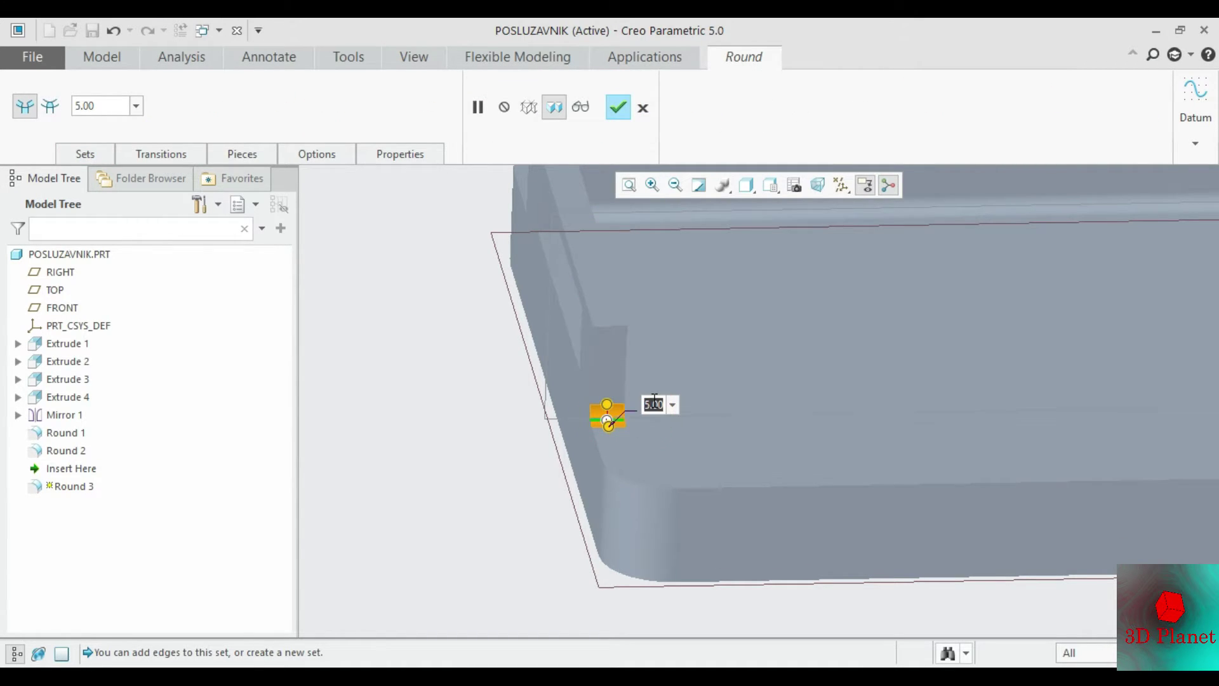
text(15)
key(Return)
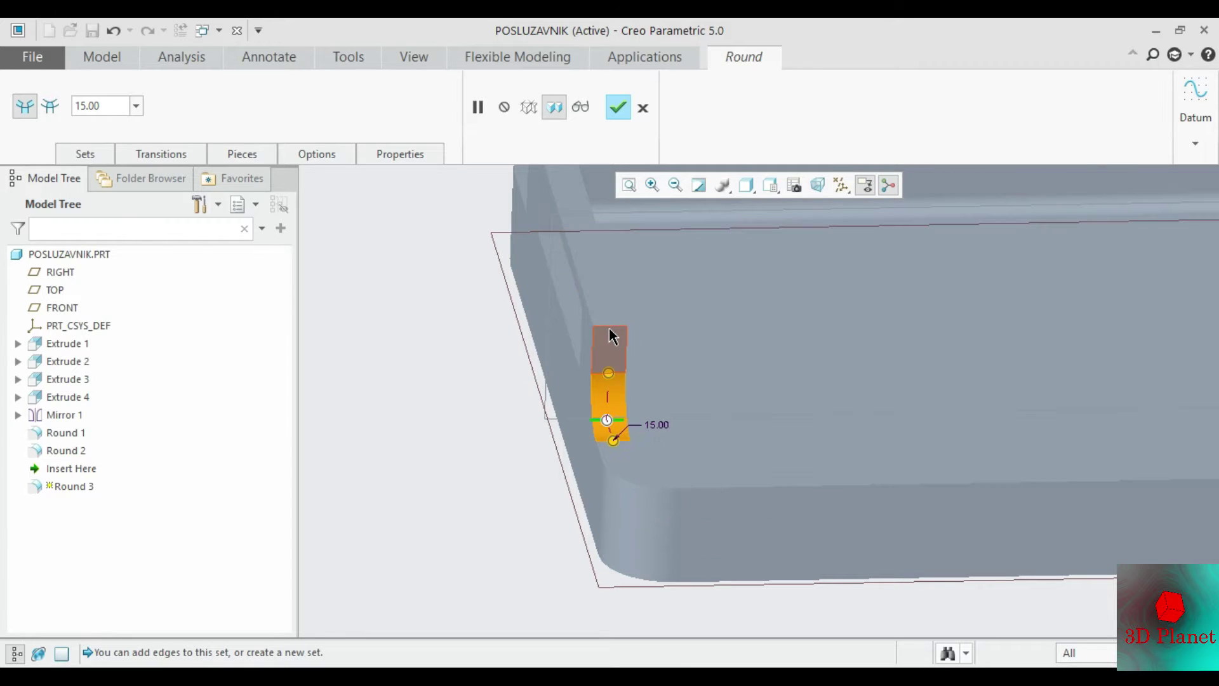
scroll(610, 330, up, 3)
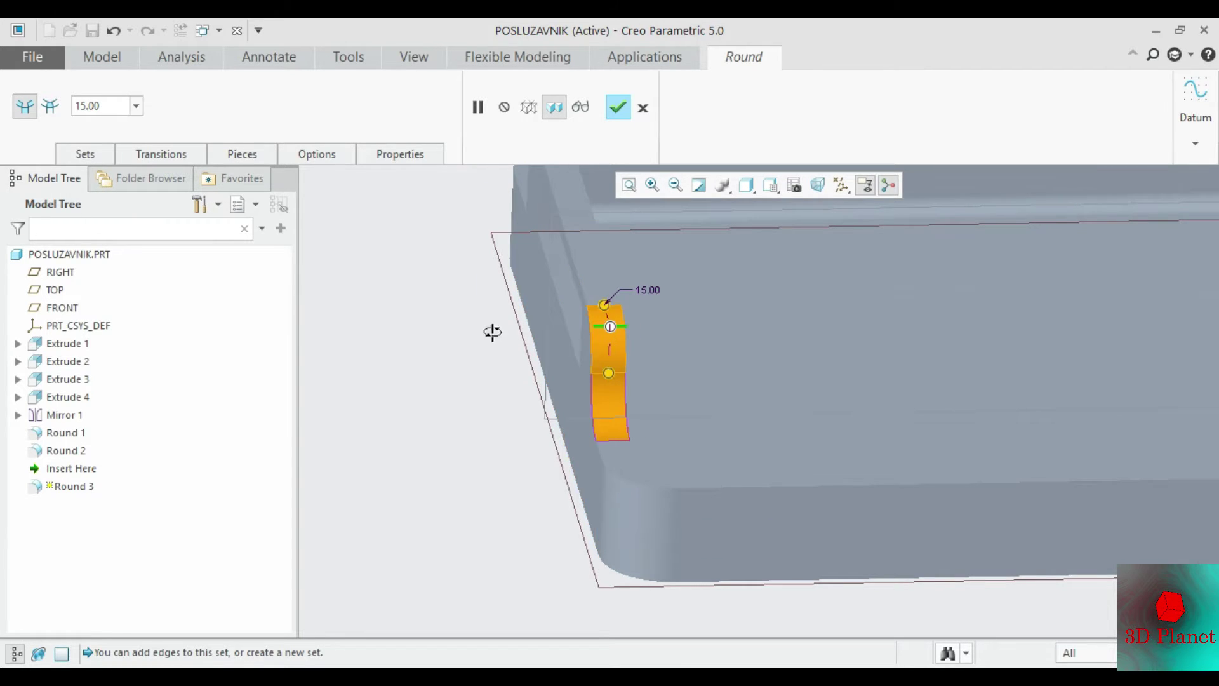
middle_drag(493, 332, 596, 335)
scroll(775, 354, up, 5)
scroll(858, 413, down, 8)
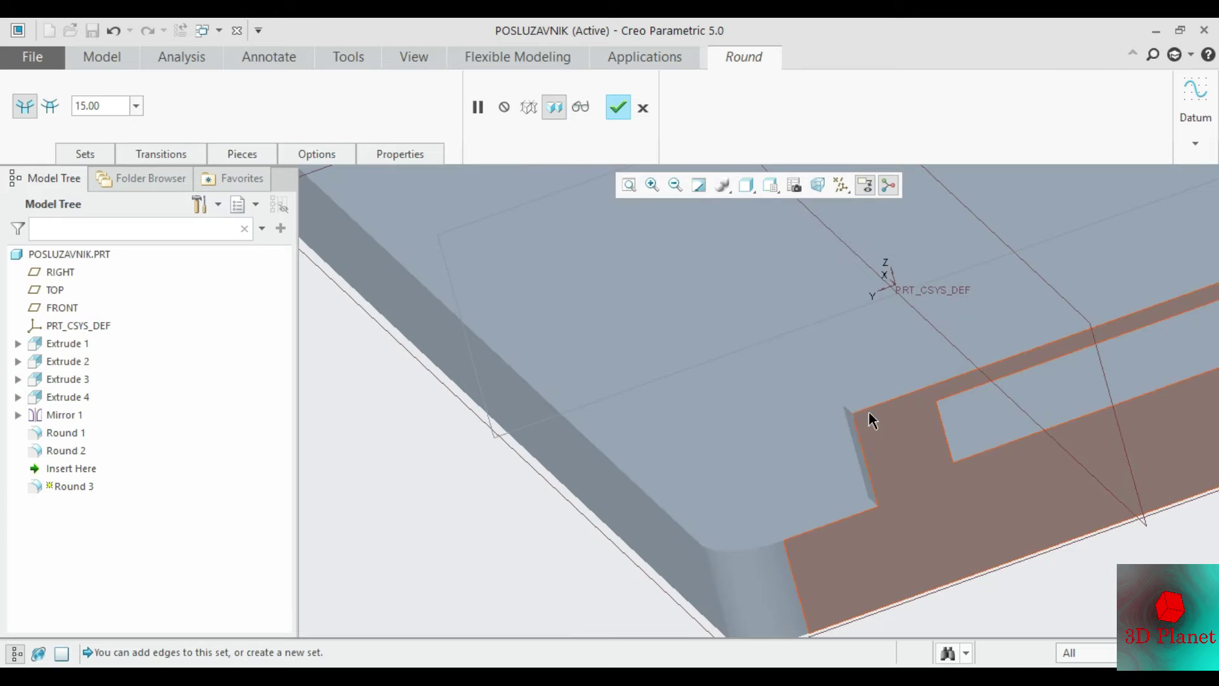
Step: Add the remaining handle-notch corner edges and finish Round 3
click(848, 410)
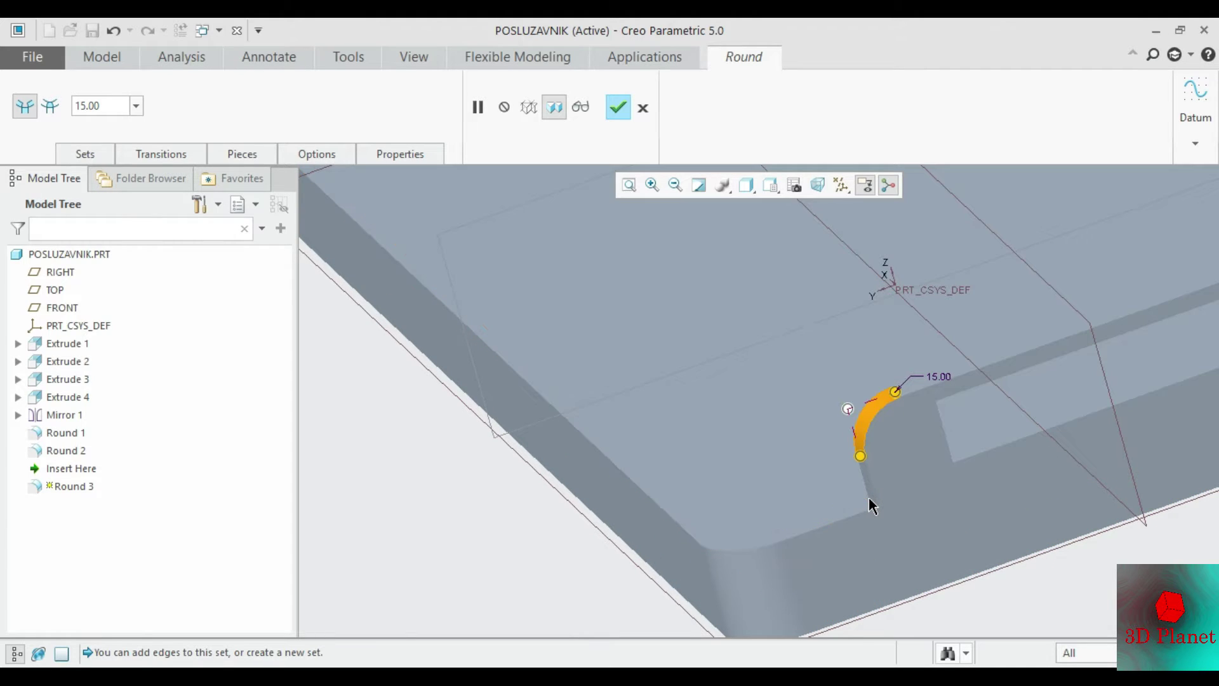
scroll(872, 503, up, 5)
mouse_move(845, 436)
middle_down()
mouse_move(825, 324)
mouse_move(901, 375)
mouse_move(821, 527)
middle_up()
scroll(790, 528, down, 5)
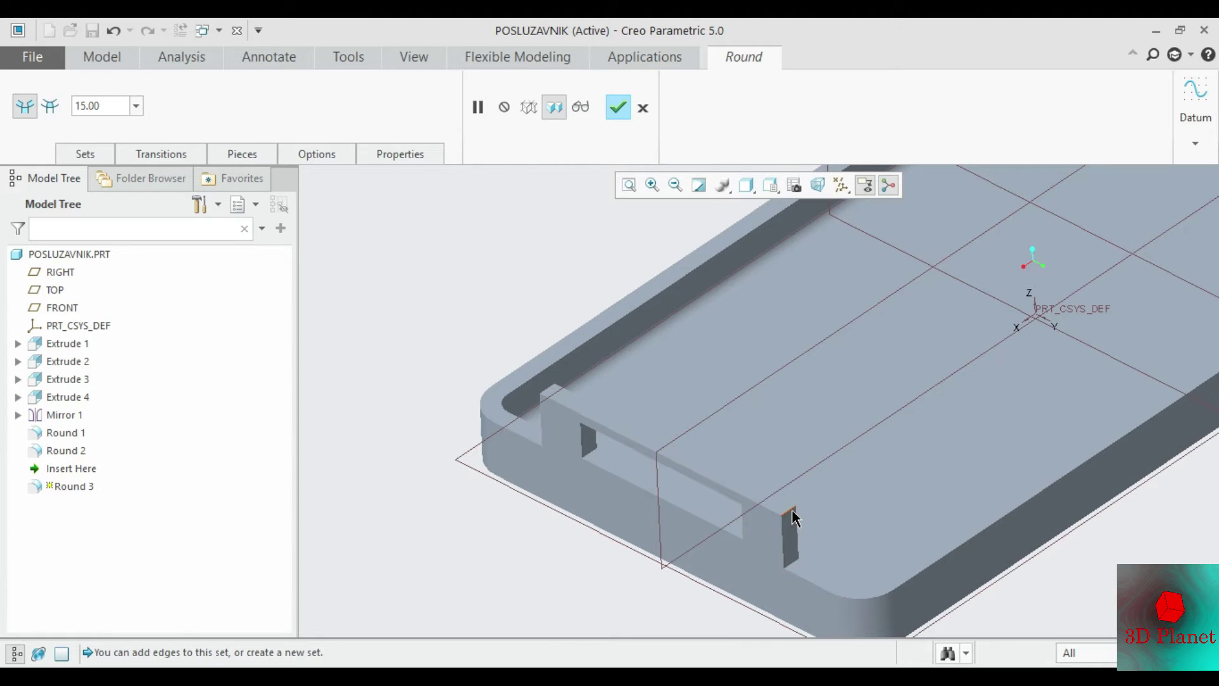
click(792, 518)
ctrl+click(793, 567)
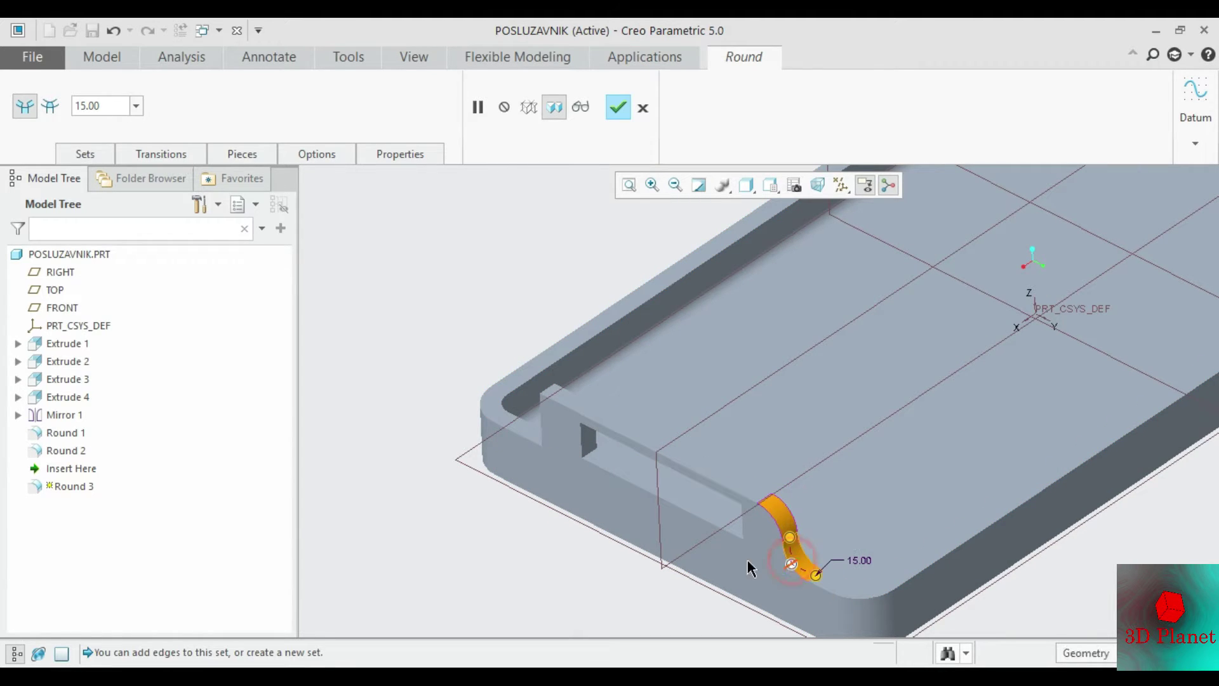
ctrl+click(550, 397)
key(ctrl+d)
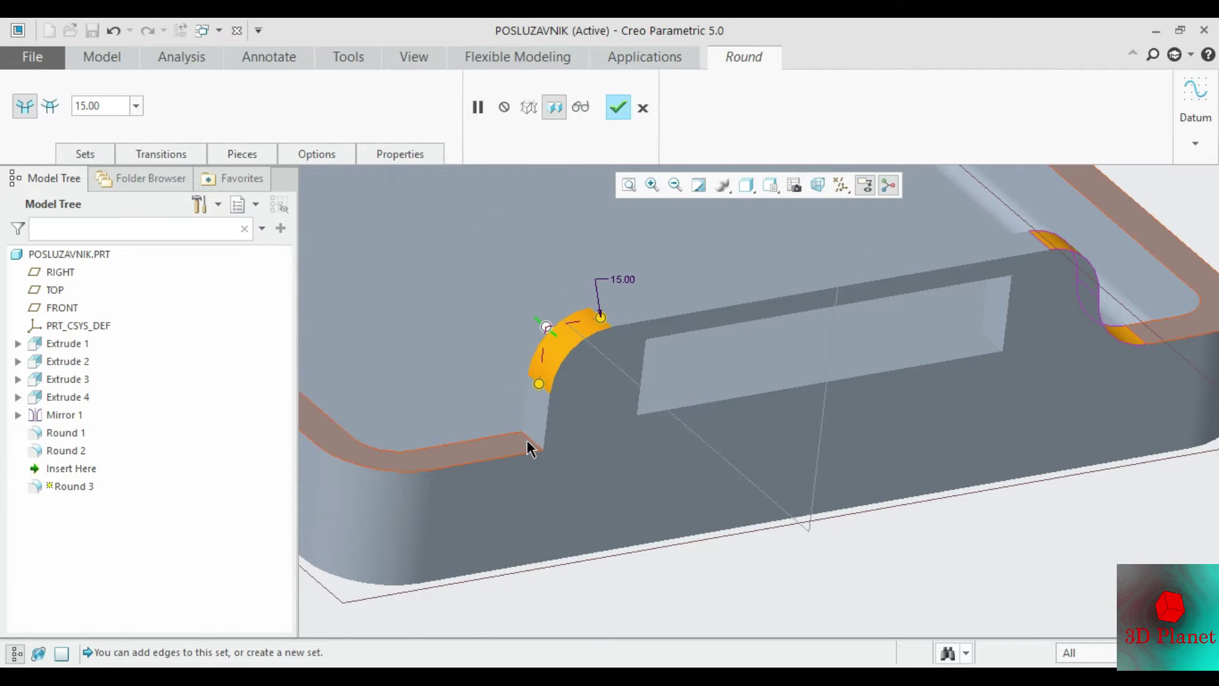
scroll(612, 430, down, 2)
scroll(611, 399, down, 3)
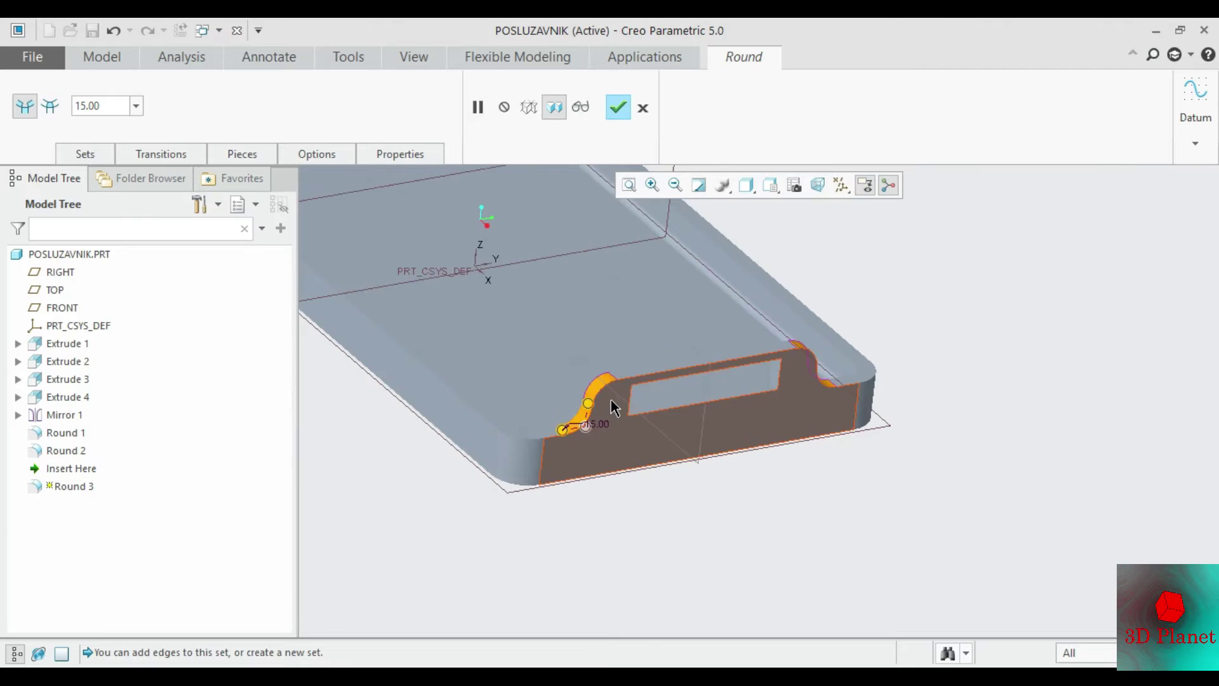
click(616, 109)
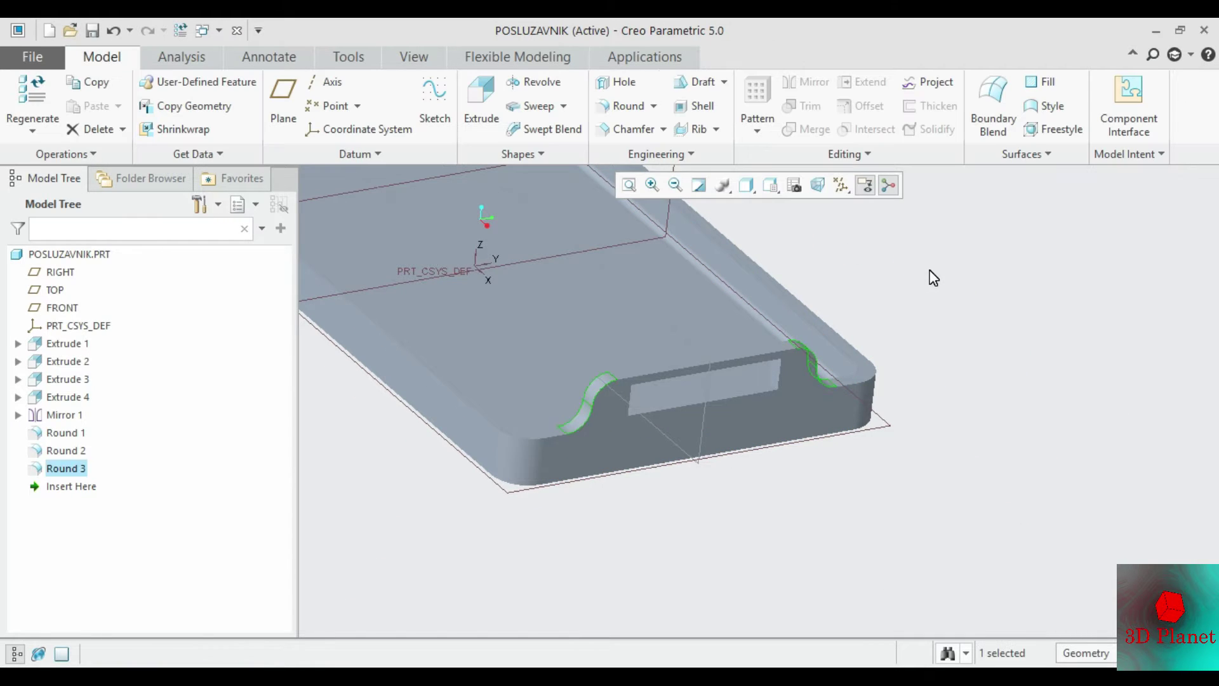
key(ctrl+d)
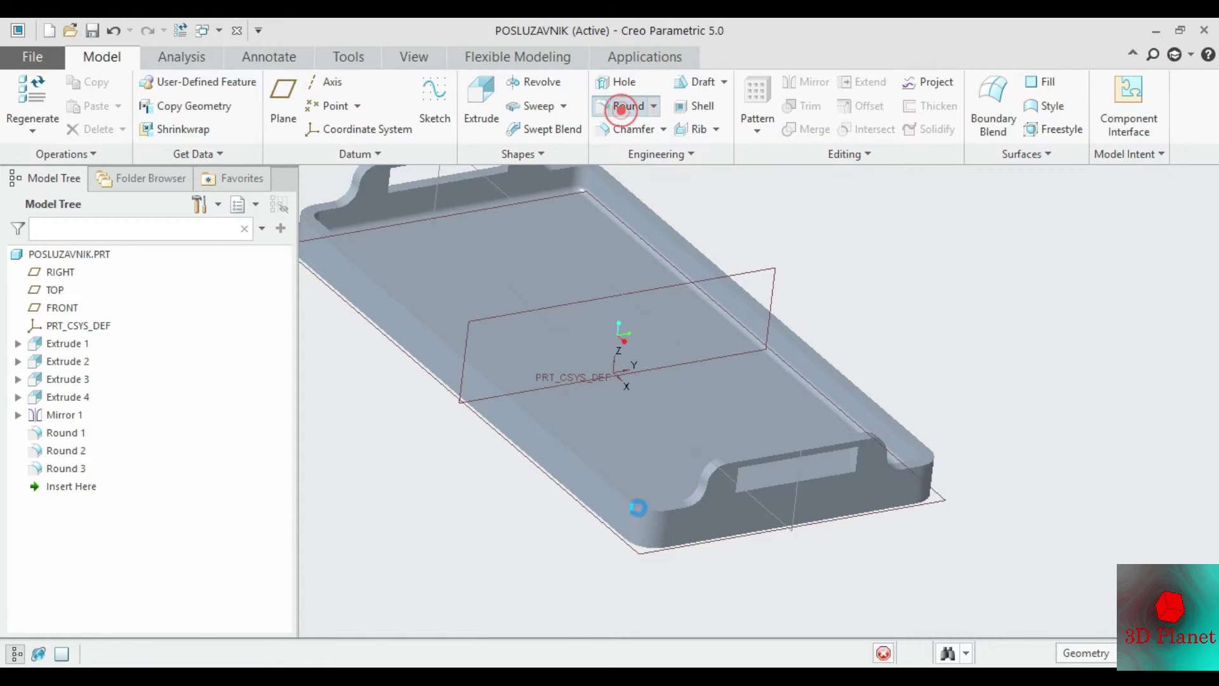
Step: Round the tray's top edge chain, changing the radius from 15.00 to 5.00
click(623, 107)
scroll(618, 468, up, 3)
scroll(610, 494, up, 2)
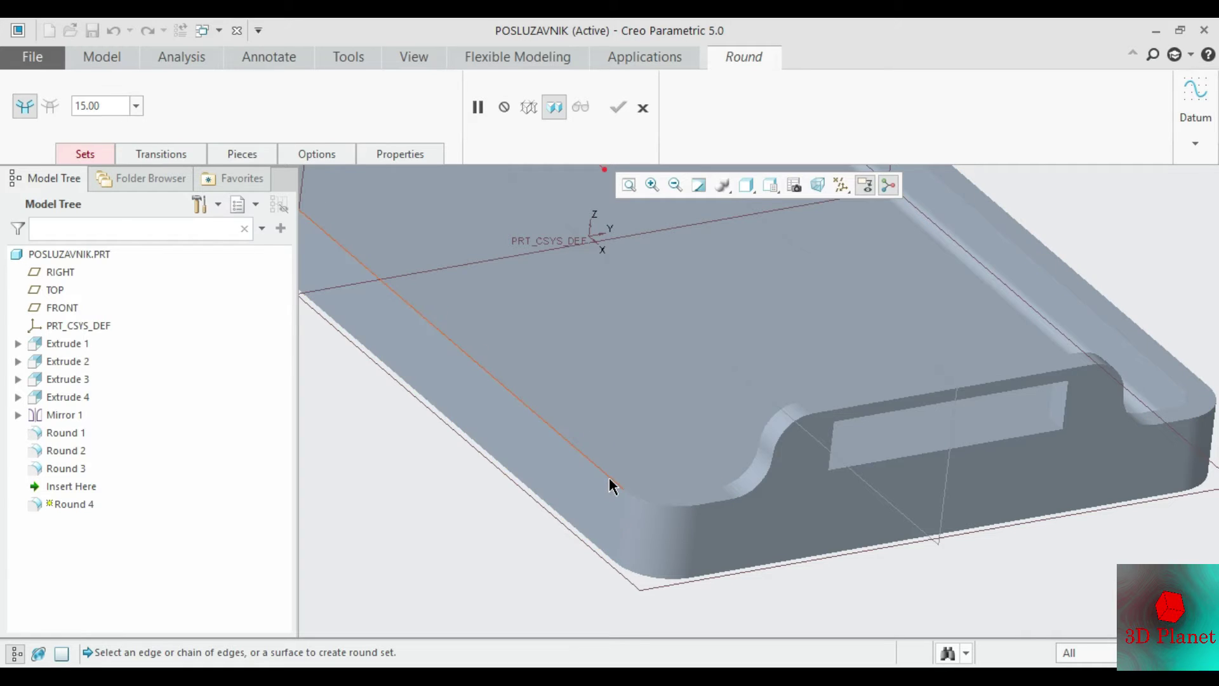
click(613, 490)
scroll(609, 443, down, 2)
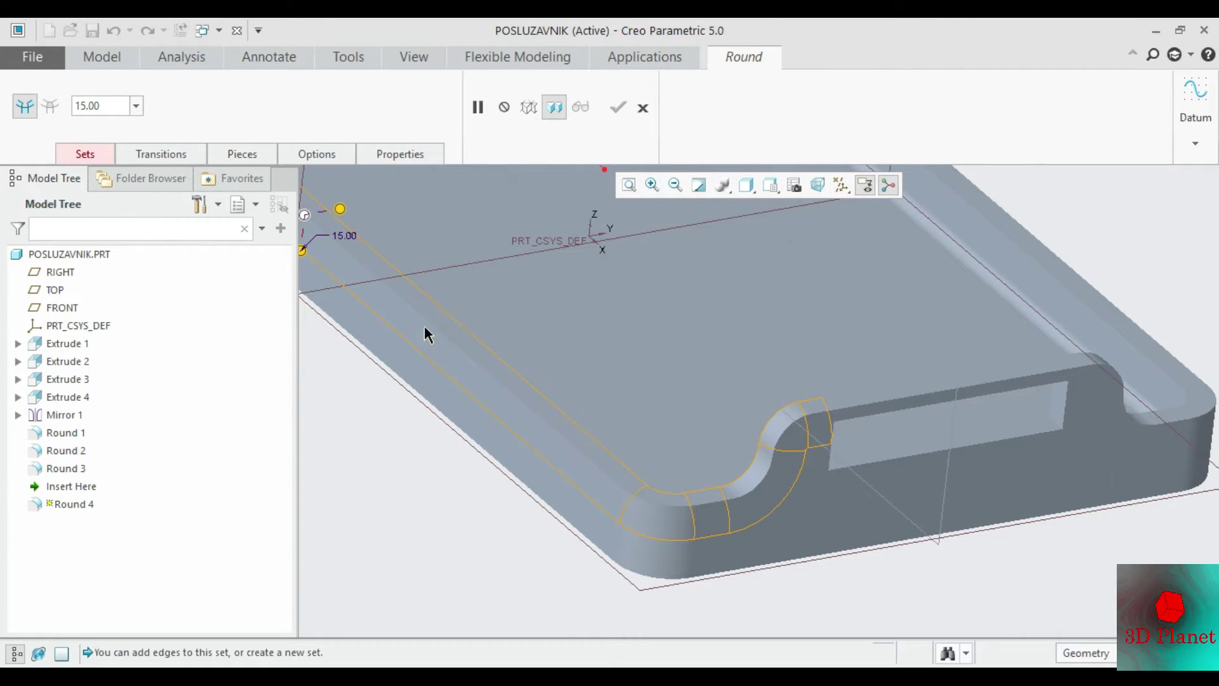
double_click(409, 273)
text(5)
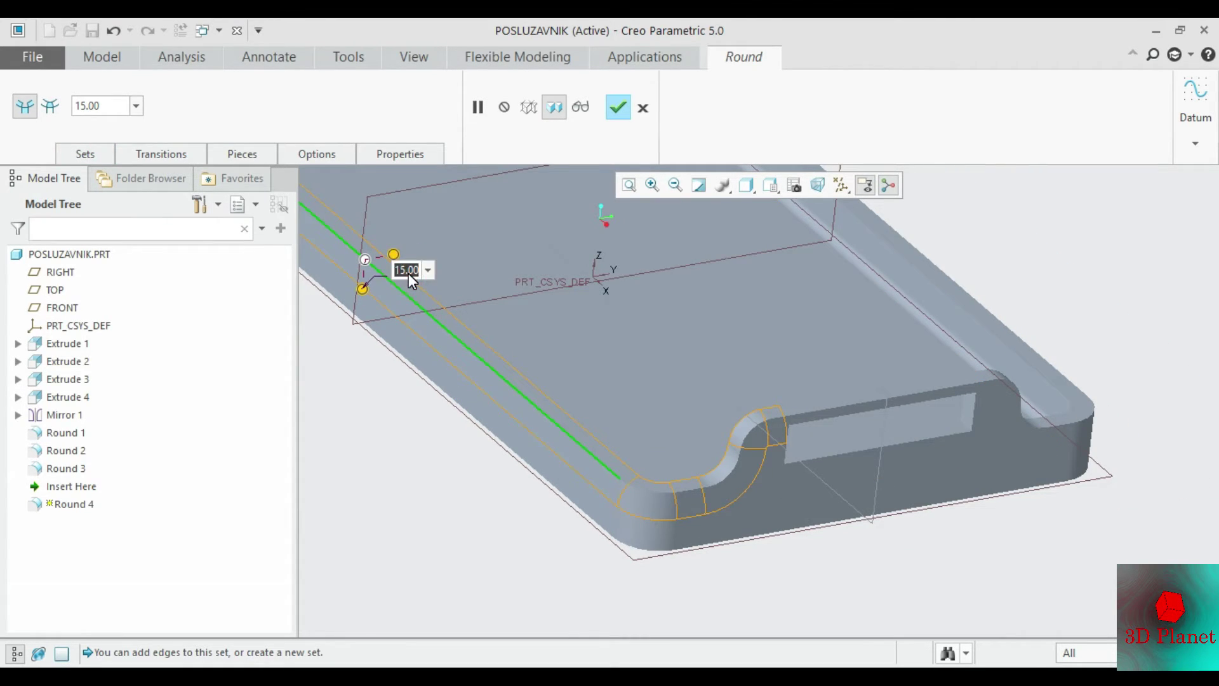
key(Return)
Step: Add the opposite rim edge and finish Round 4
mouse_move(667, 357)
middle_down()
mouse_move(686, 343)
mouse_move(667, 349)
mouse_move(928, 360)
middle_up()
scroll(978, 371, up, 5)
click(999, 362)
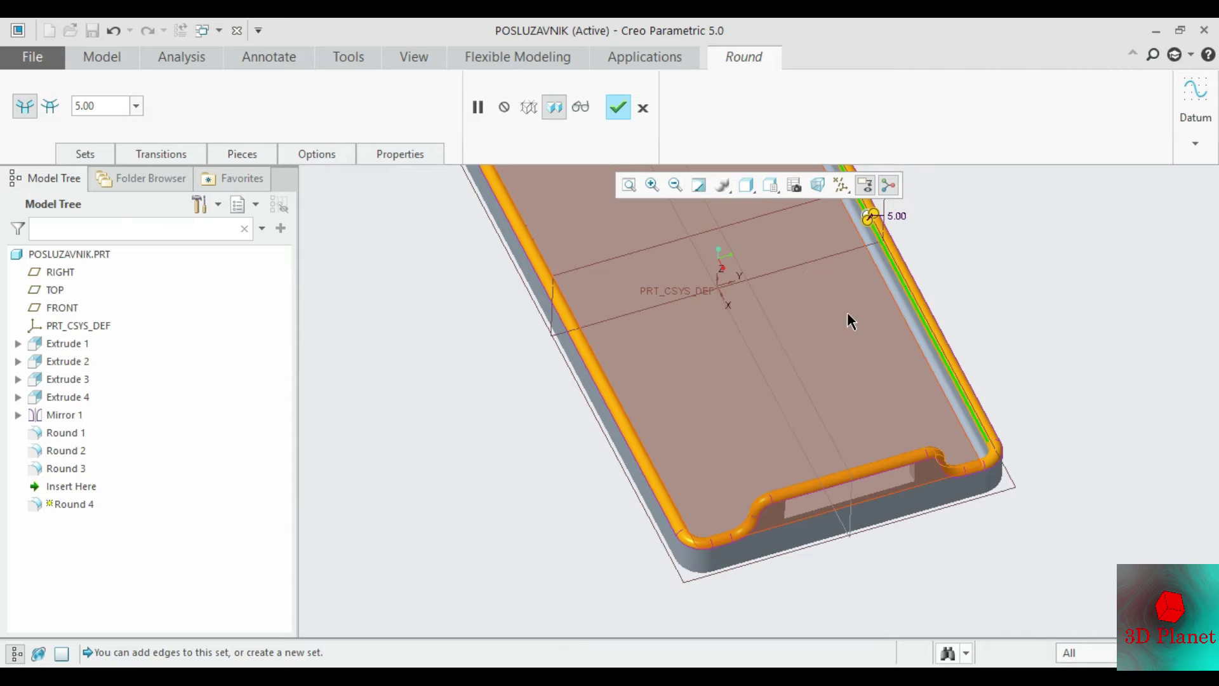
mouse_move(848, 313)
middle_down()
mouse_move(912, 253)
mouse_move(919, 291)
mouse_move(602, 145)
middle_up()
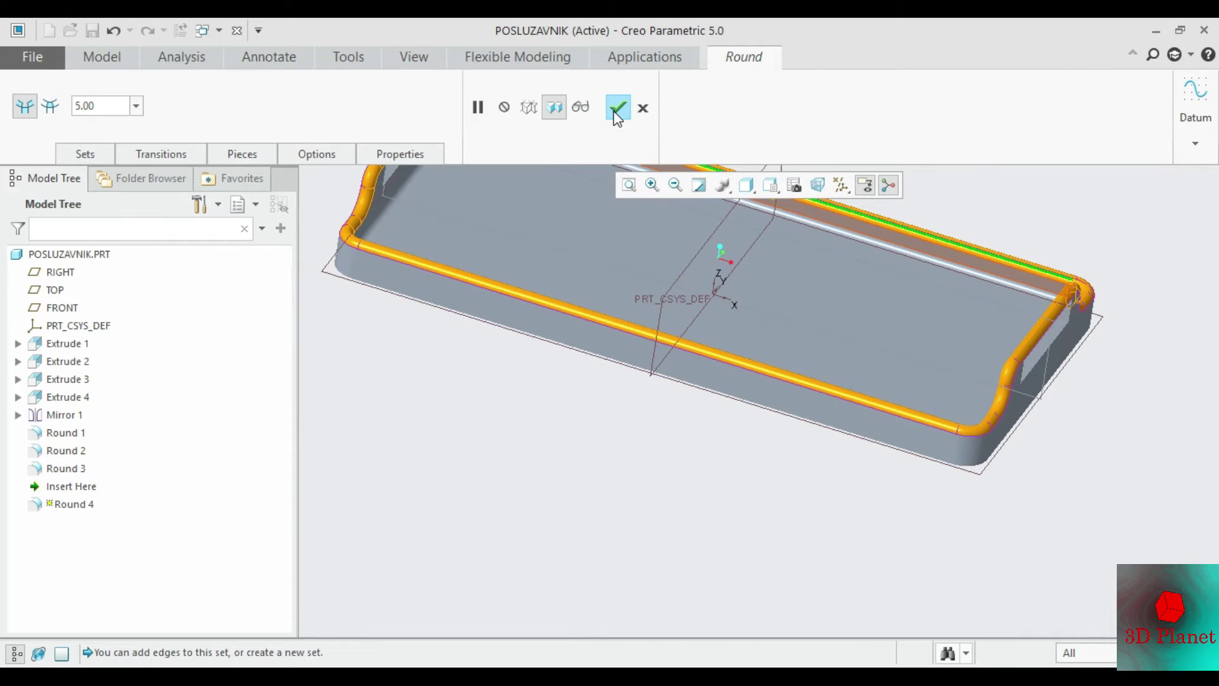
click(615, 113)
scroll(438, 460, down, 5)
Step: Start Round 5 on the handle slot corner edge with a 10 radius
scroll(473, 394, up, 10)
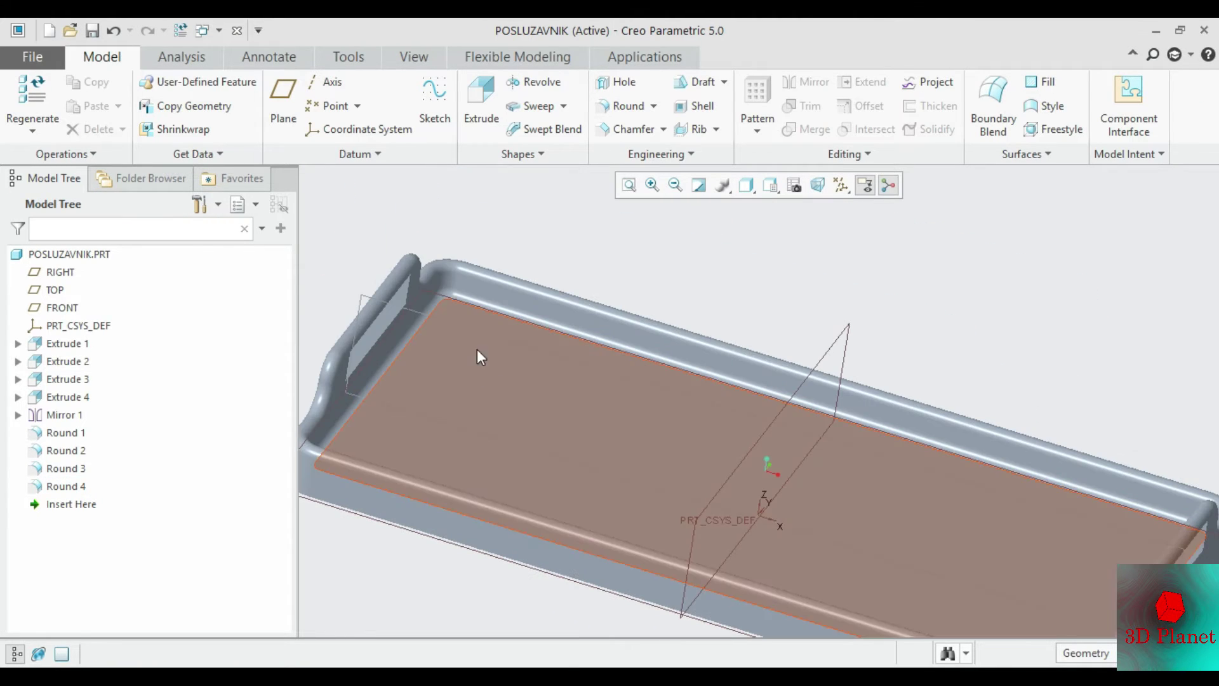
scroll(453, 319, down, 2)
scroll(415, 294, down, 3)
scroll(424, 300, down, 1)
scroll(563, 291, up, 8)
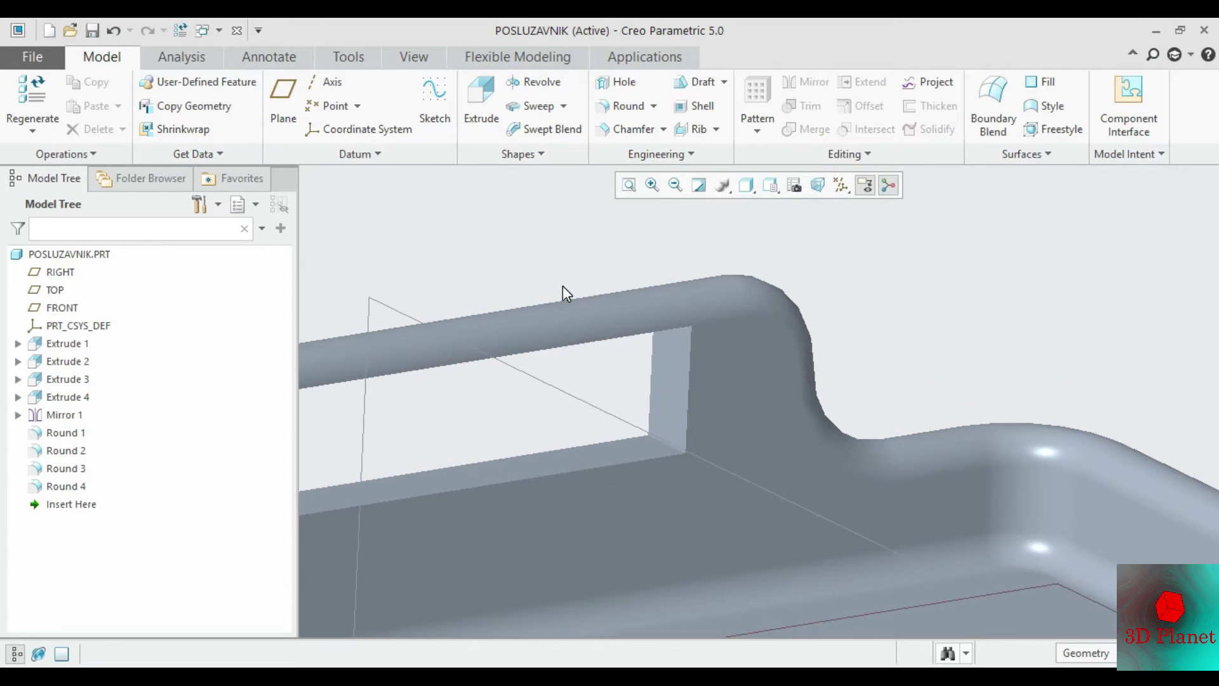
click(619, 108)
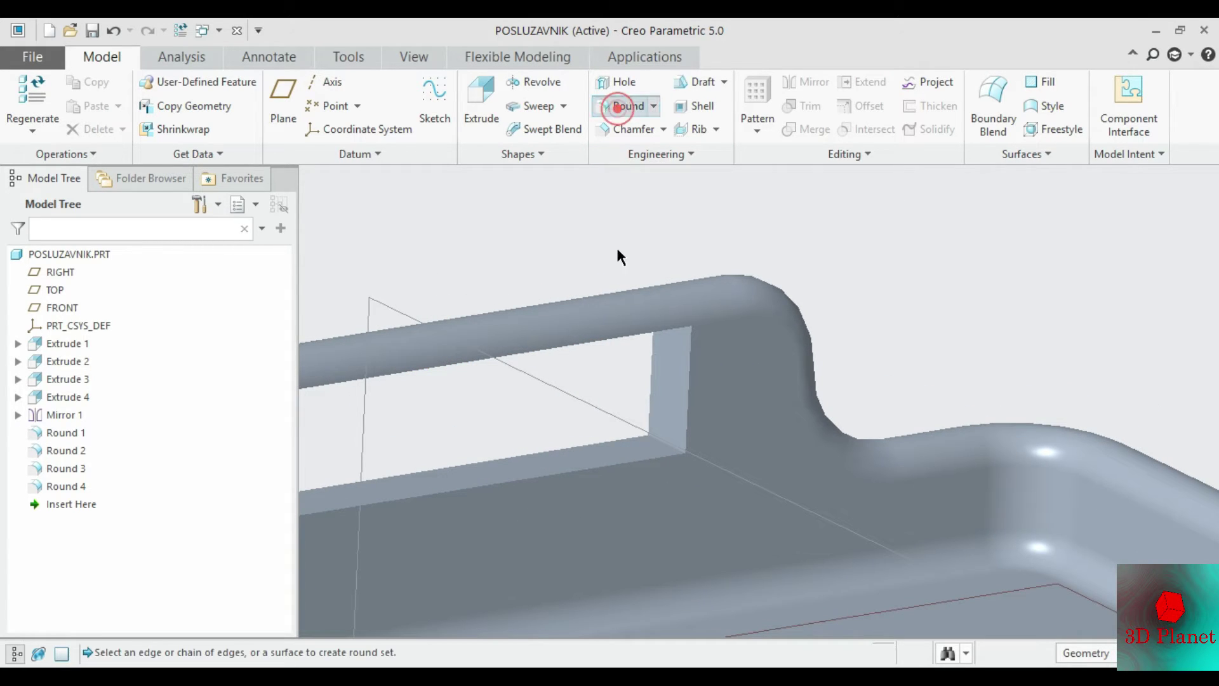
click(665, 444)
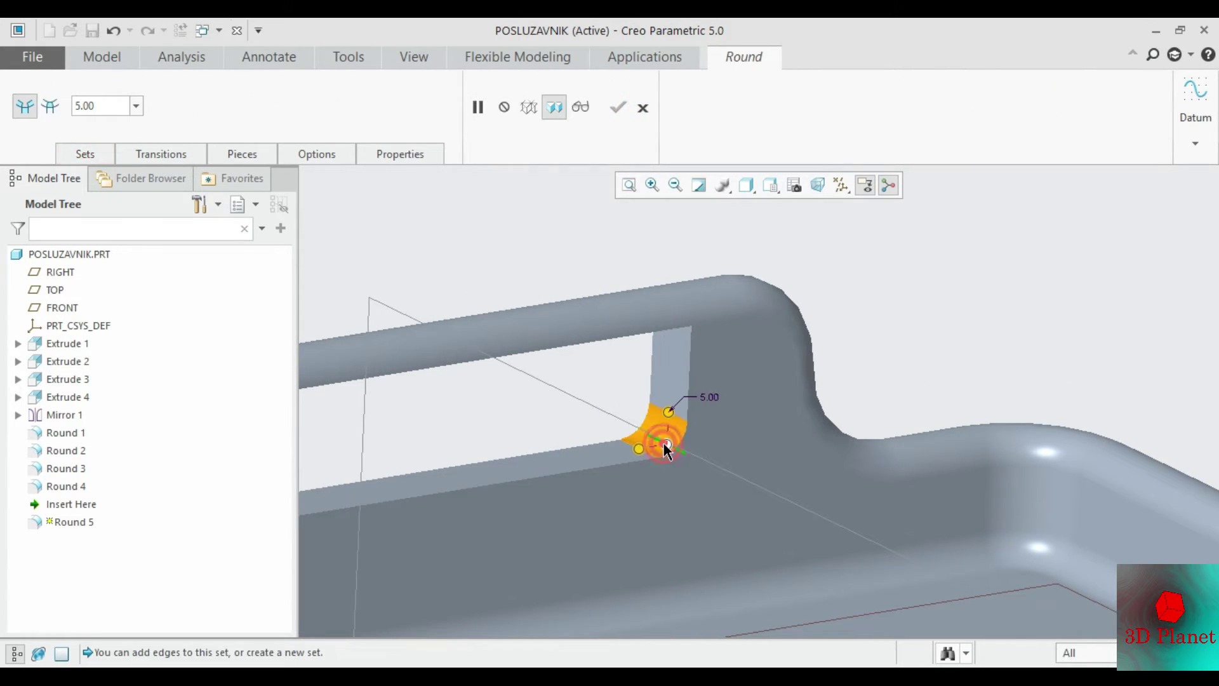
mouse_move(690, 406)
middle_down()
mouse_move(687, 352)
mouse_move(699, 373)
middle_up()
scroll(494, 323, down, 2)
scroll(494, 324, up, 3)
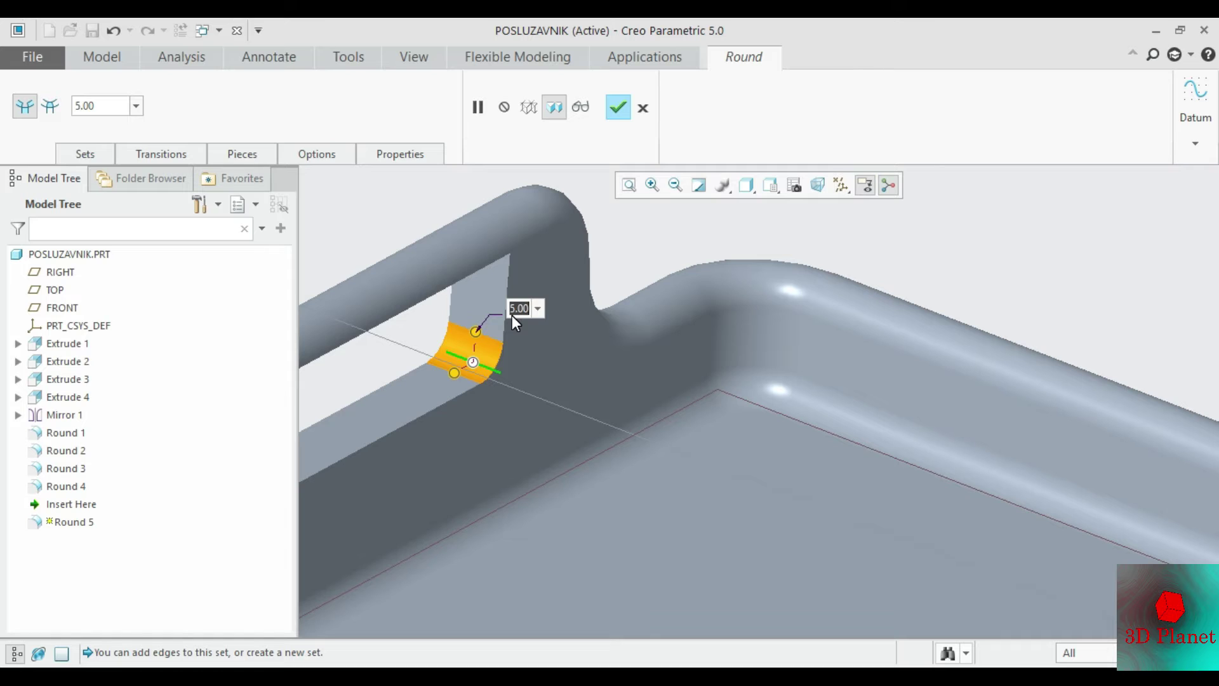
text(10)
key(Return)
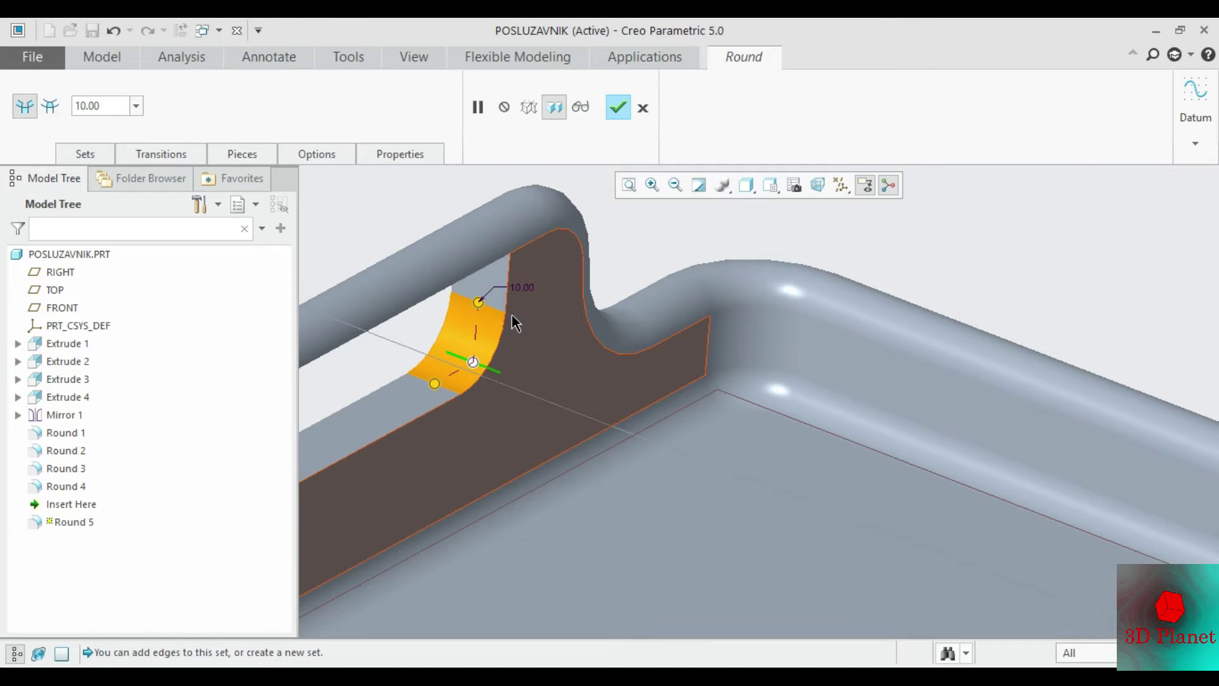
Step: Add the slot wall's bottom and top edges to the 10-radius round
scroll(801, 252, down, 5)
middle_drag(776, 191, 607, 233)
scroll(609, 263, down, 3)
scroll(818, 260, up, 4)
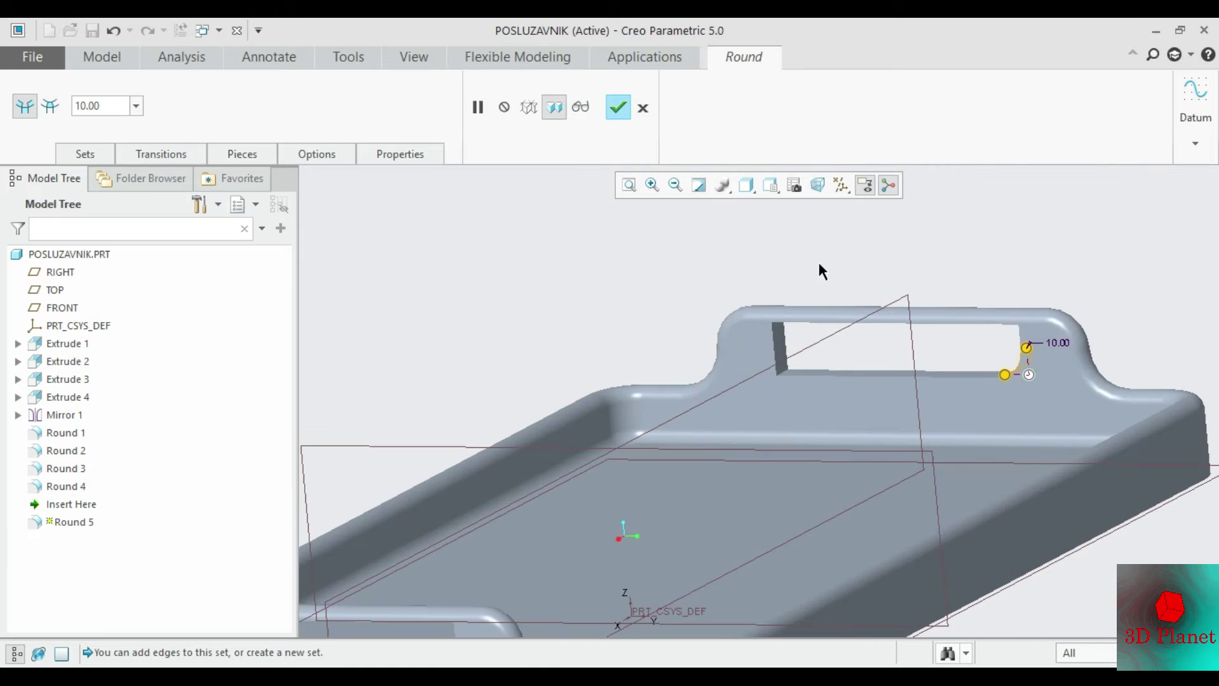
scroll(752, 443, up, 4)
click(683, 533)
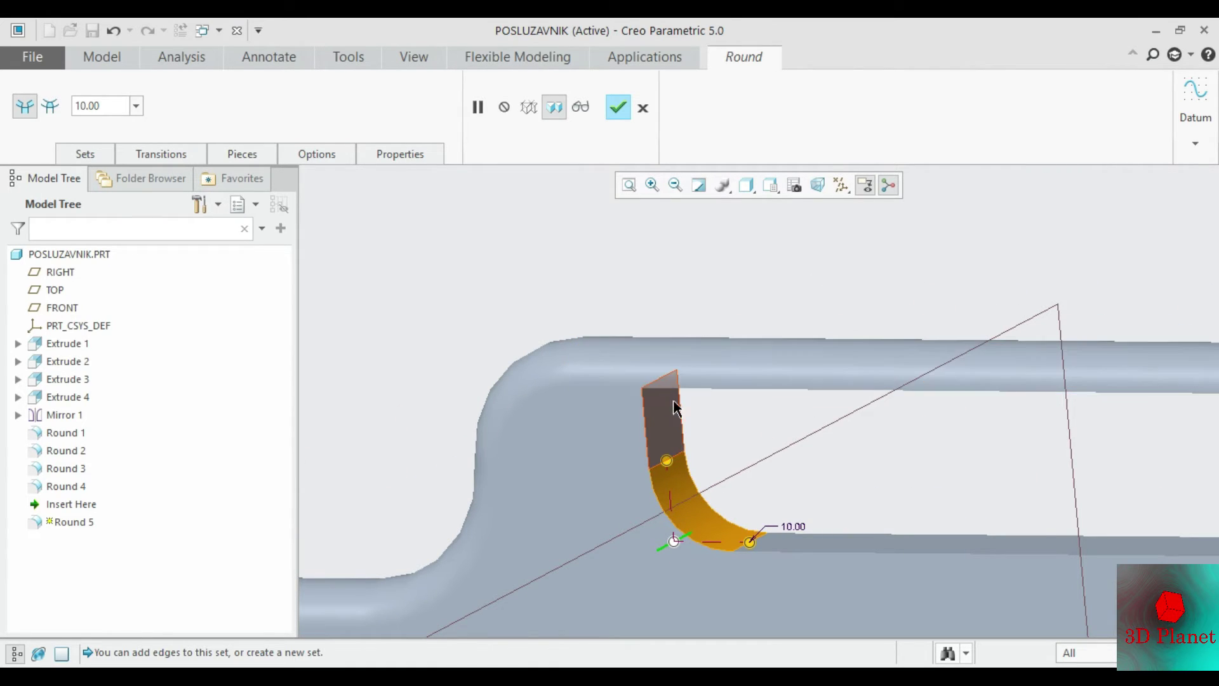
mouse_move(727, 428)
middle_down()
mouse_move(710, 419)
mouse_move(860, 454)
mouse_move(776, 463)
mouse_move(776, 427)
mouse_move(902, 390)
middle_up()
scroll(697, 449, down, 5)
scroll(904, 396, up, 5)
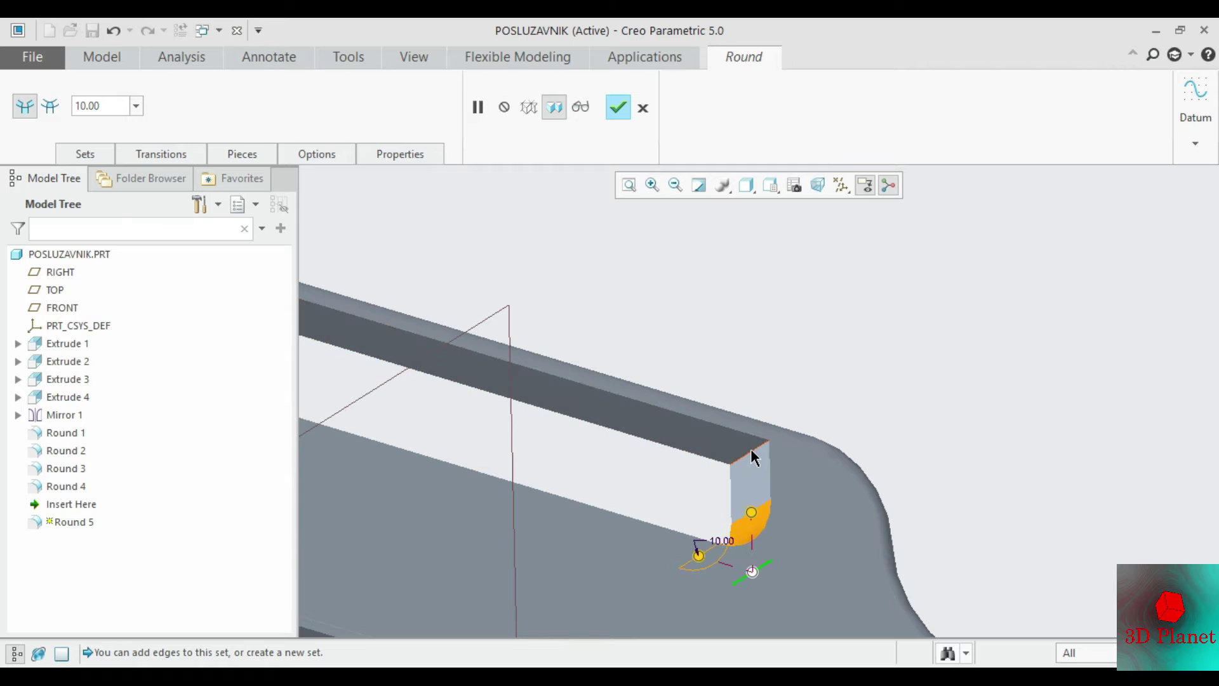
ctrl+click(750, 448)
scroll(751, 448, down, 3)
mouse_move(751, 449)
middle_down()
mouse_move(694, 436)
mouse_move(670, 462)
middle_up()
scroll(668, 457, down, 5)
scroll(485, 553, up, 3)
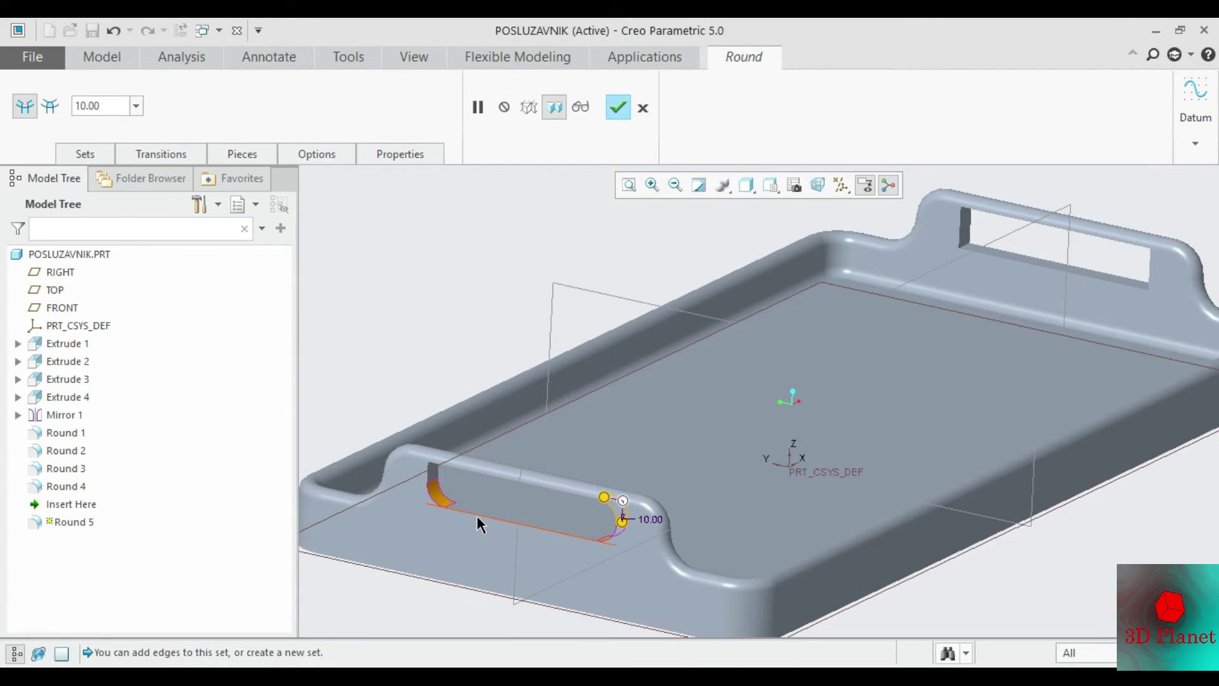
middle_drag(480, 517, 470, 460)
scroll(471, 460, down, 3)
scroll(440, 396, up, 3)
scroll(573, 555, up, 3)
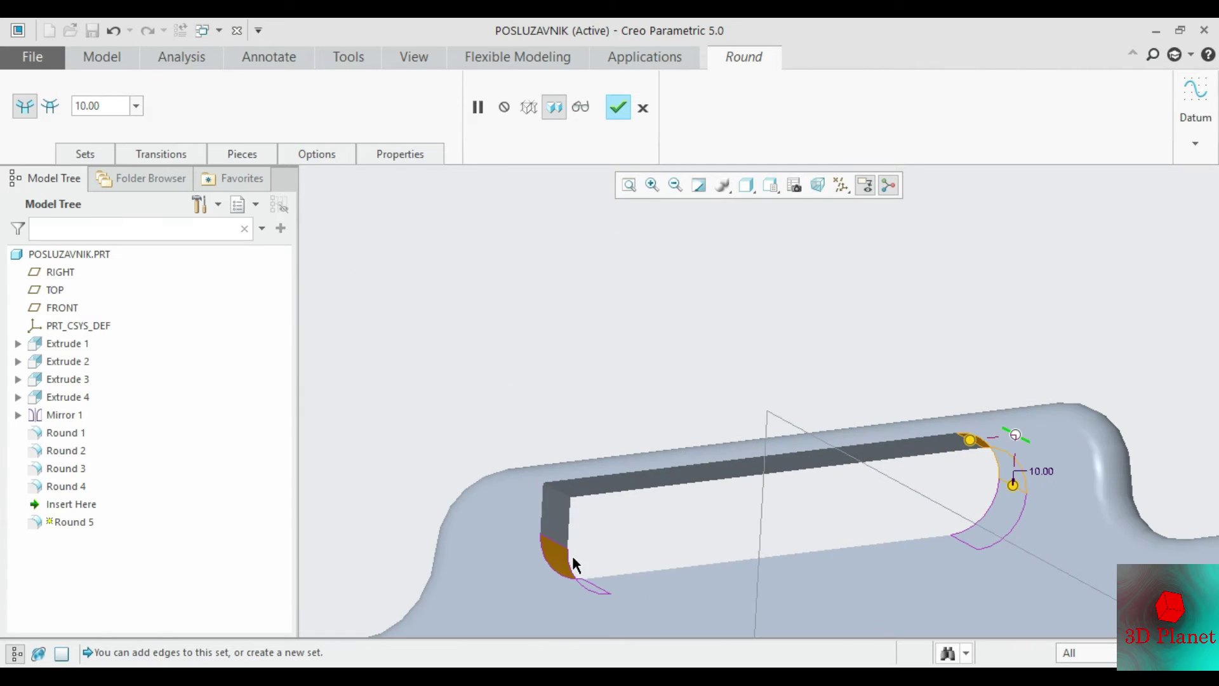
scroll(661, 528, down, 5)
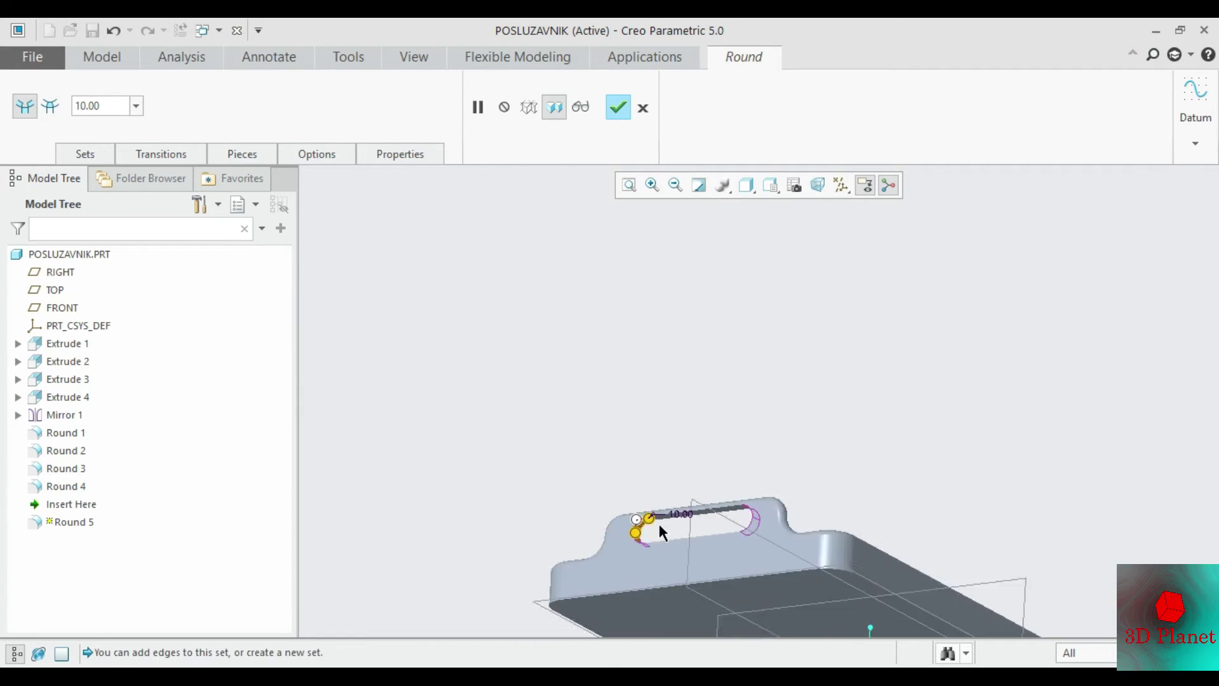
scroll(867, 524, down, 3)
mouse_move(846, 534)
middle_down()
mouse_move(735, 534)
mouse_move(874, 531)
middle_up()
scroll(874, 531, up, 5)
scroll(874, 531, up, 5)
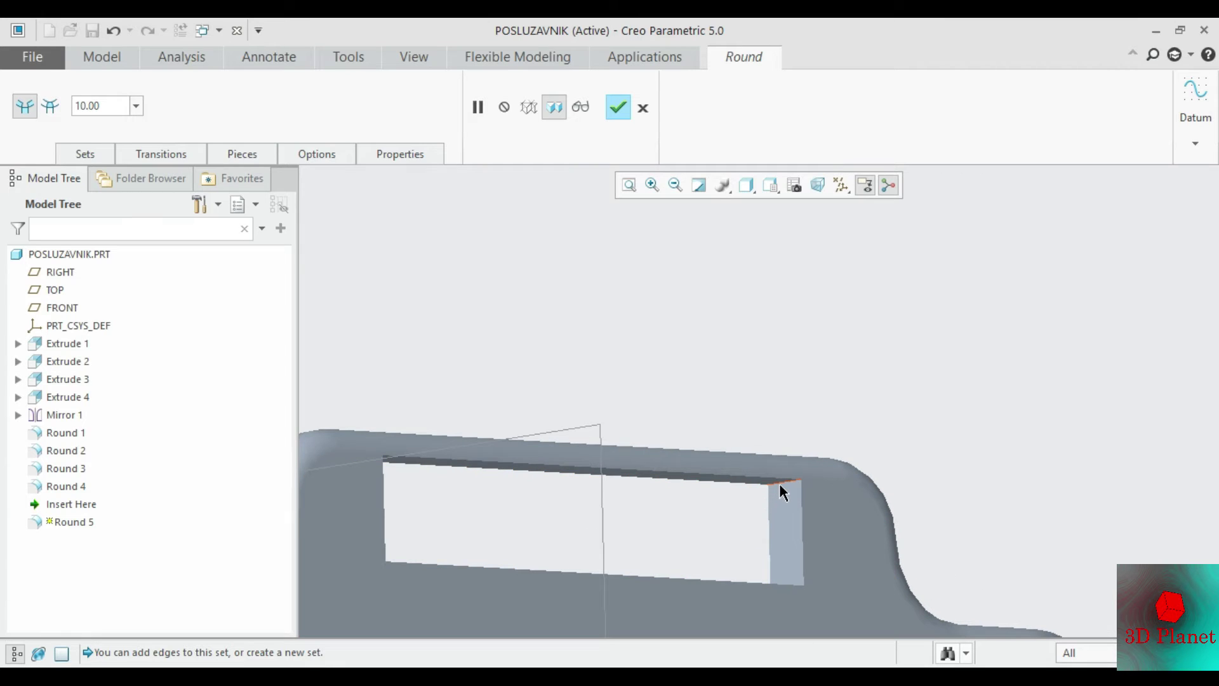
Step: Add the slot's right corner, left vertical, bottom and another corner edge to Round 5
click(779, 483)
middle_drag(800, 398, 699, 406)
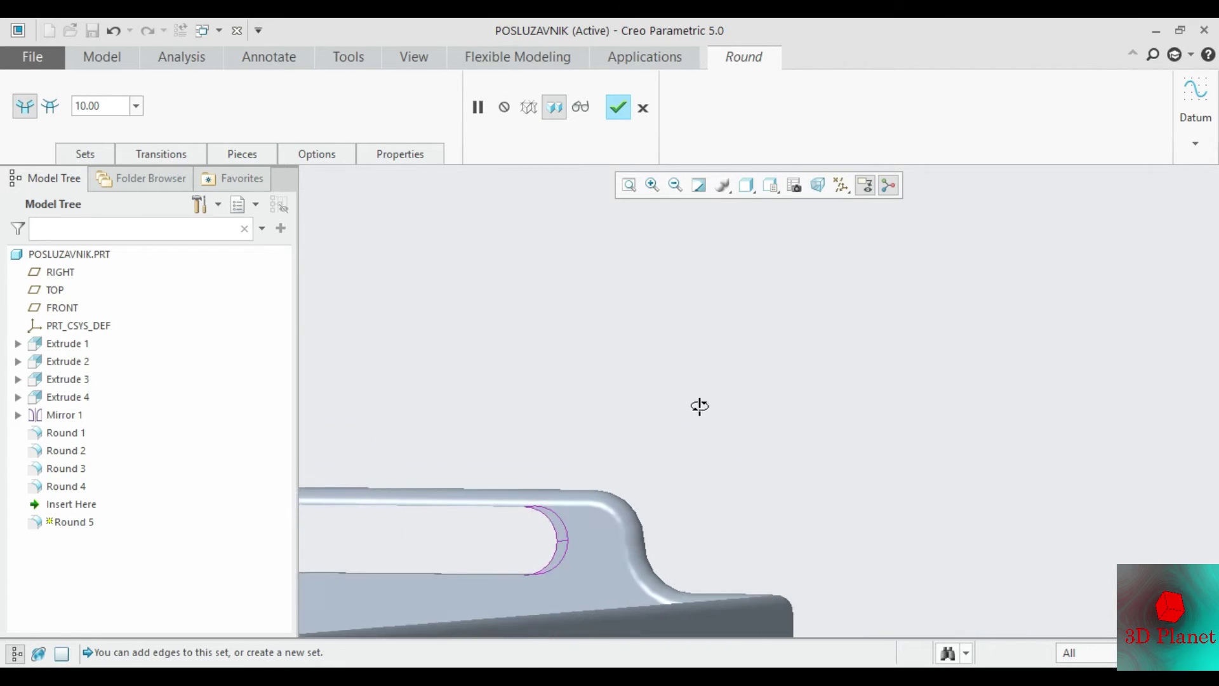
scroll(697, 406, down, 5)
scroll(421, 448, up, 3)
scroll(504, 466, up, 4)
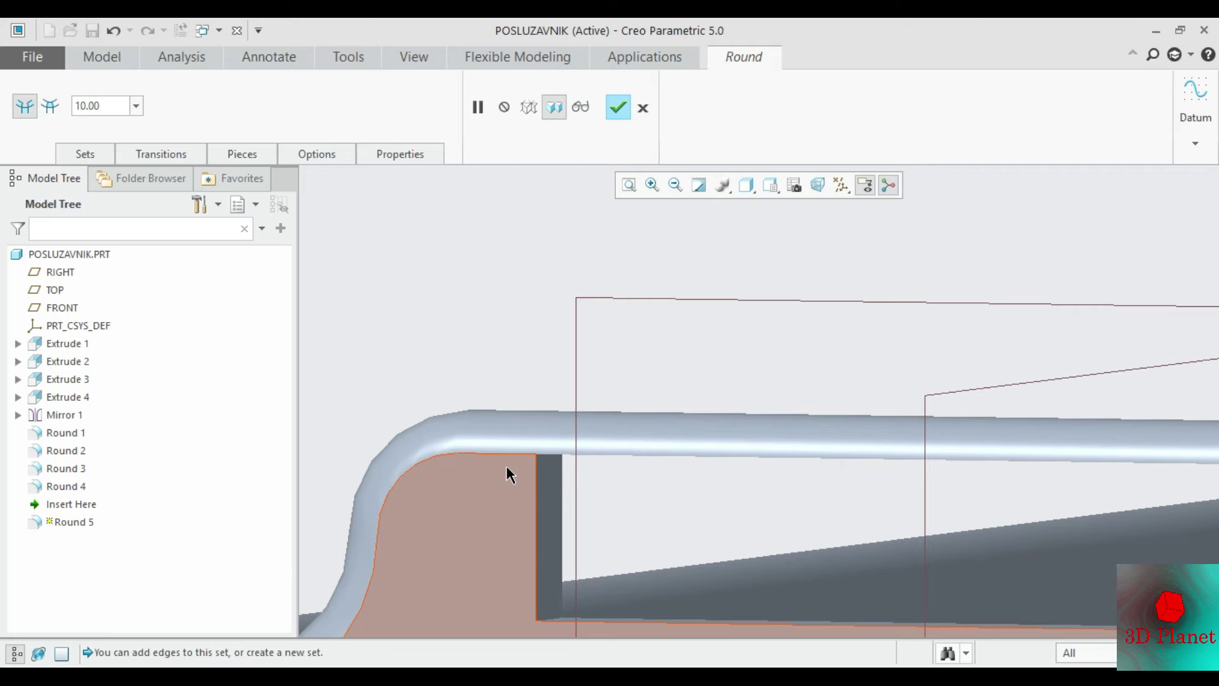
key(ctrl+d)
scroll(467, 354, up, 4)
scroll(466, 325, up, 2)
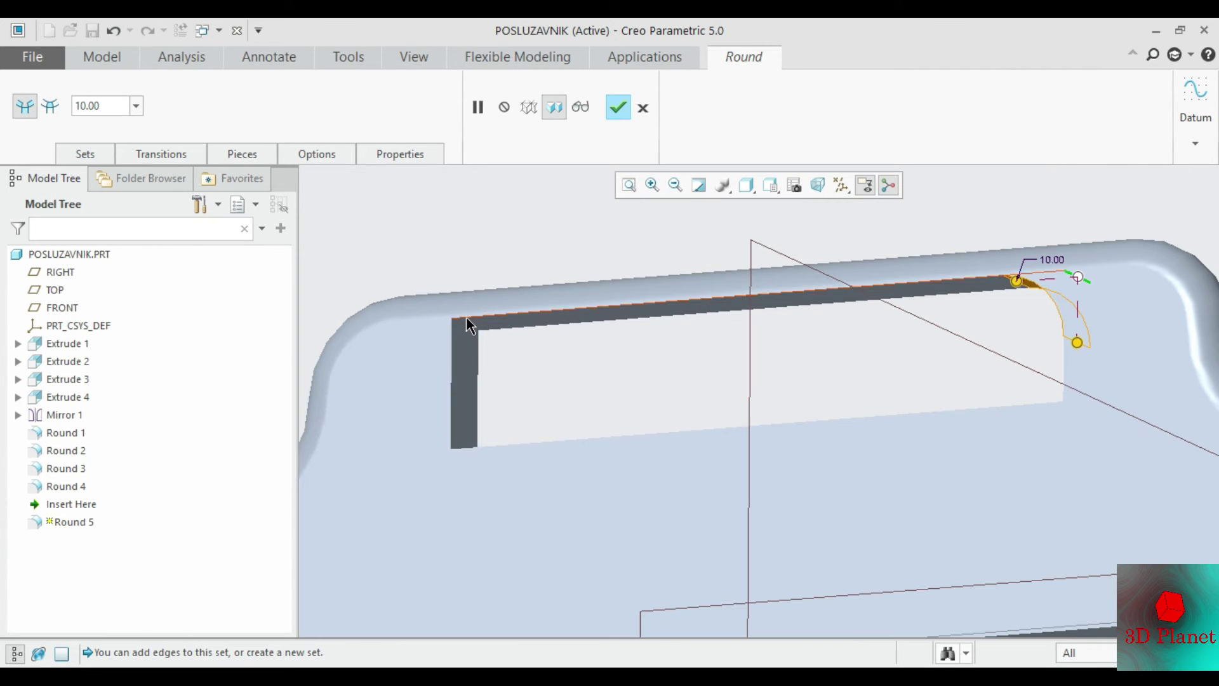
click(468, 330)
middle_drag(646, 395, 646, 373)
scroll(658, 390, up, 5)
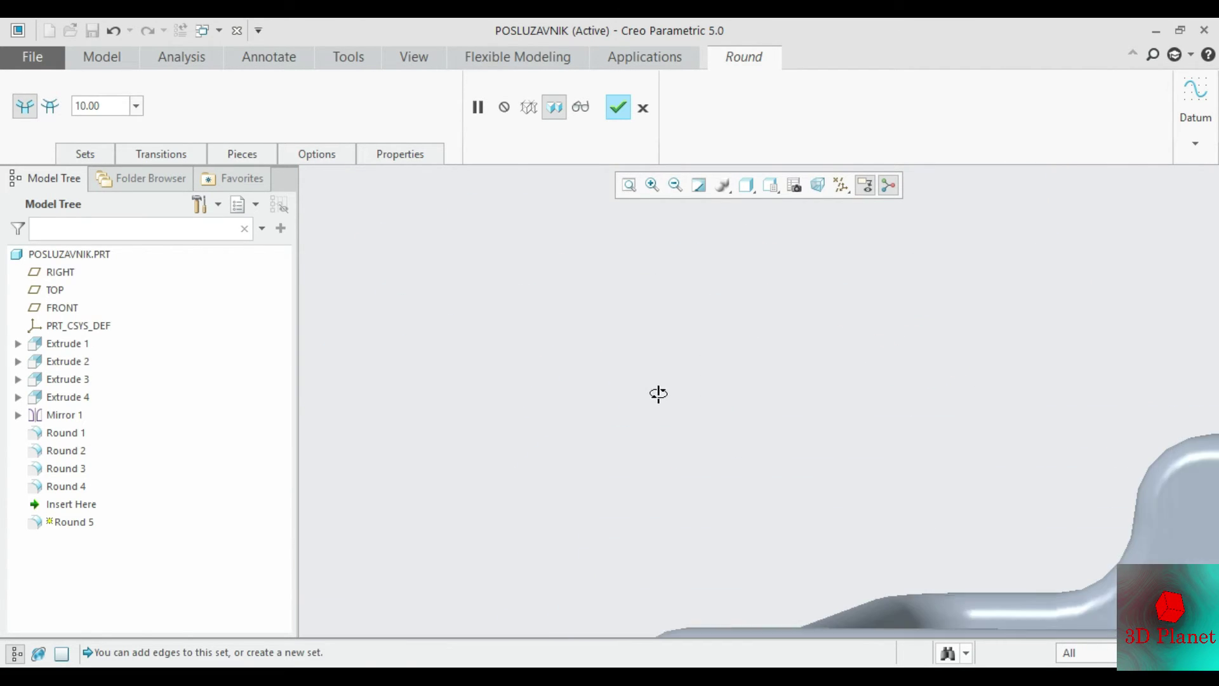
scroll(668, 419, up, 3)
scroll(668, 419, down, 8)
scroll(725, 628, up, 4)
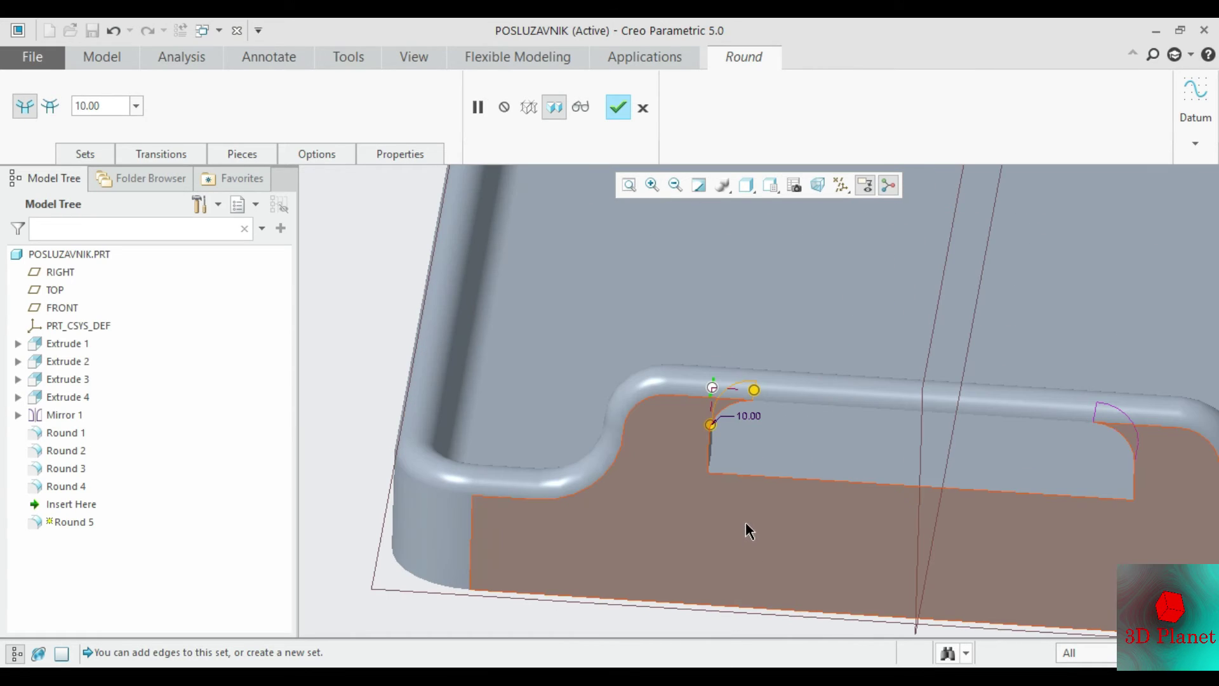
click(713, 446)
scroll(851, 476, down, 2)
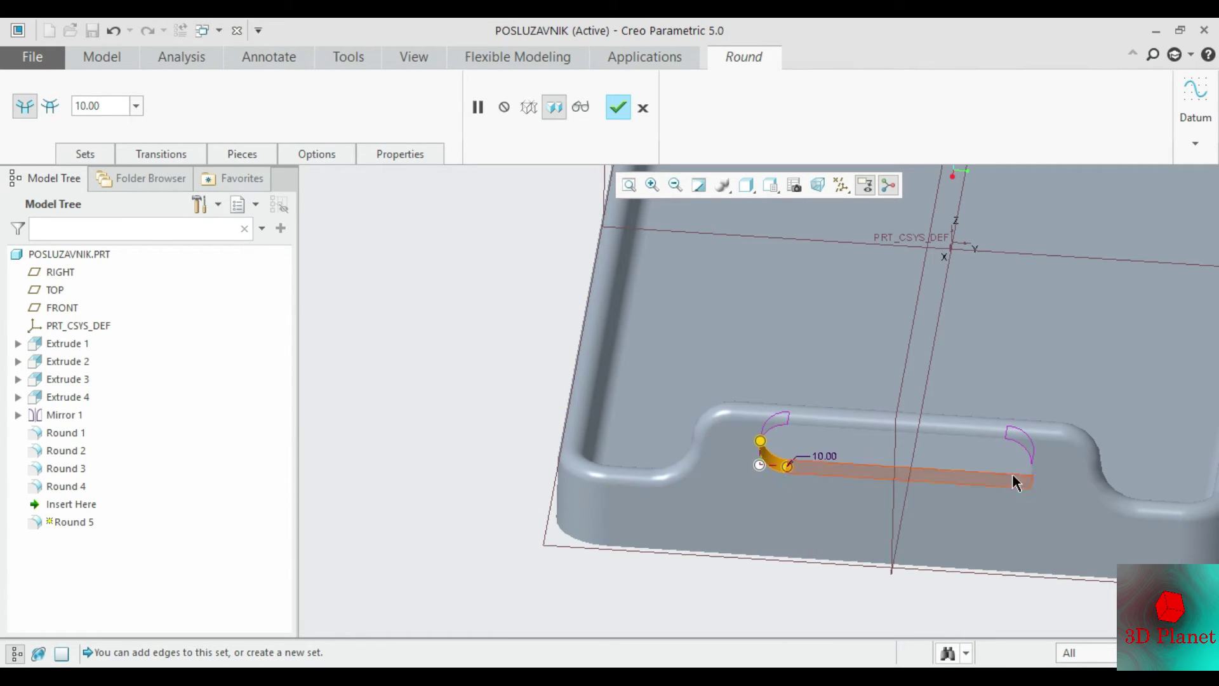
middle_drag(1012, 473, 1000, 474)
scroll(1001, 494, down, 5)
scroll(1104, 487, up, 4)
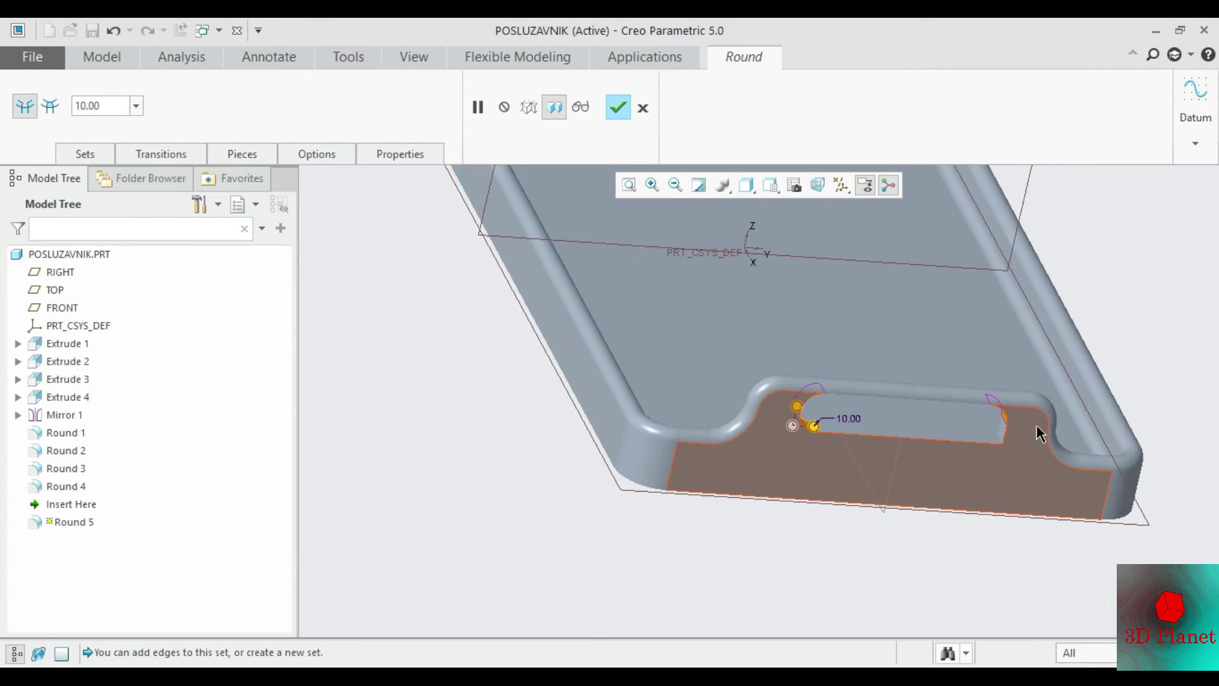
scroll(1035, 427, up, 3)
click(909, 462)
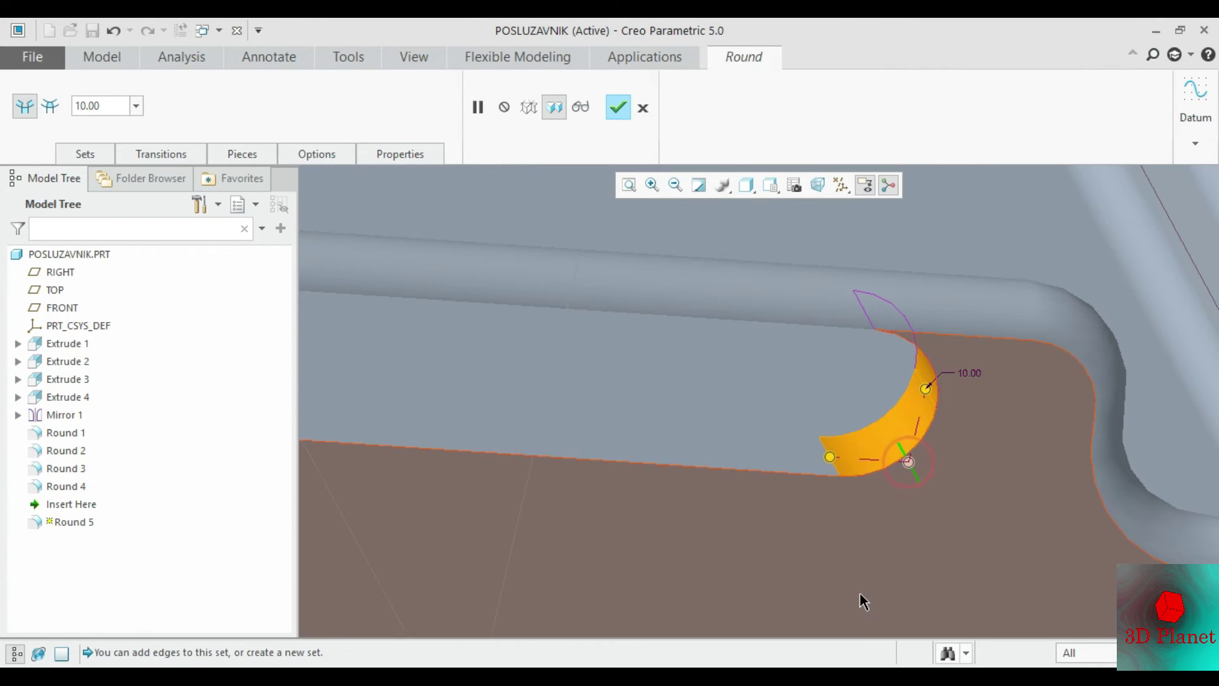
Step: Start a new round on the handle slot's edge chain with a 1.00 radius
scroll(898, 447, down, 4)
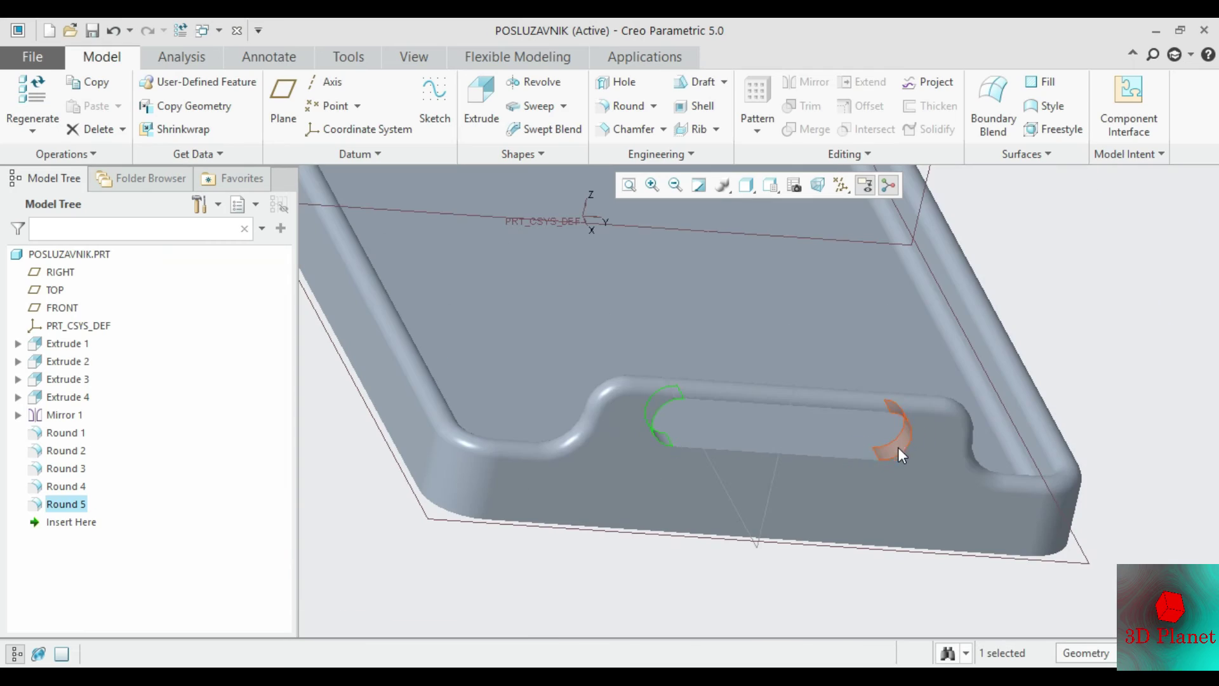
click(617, 110)
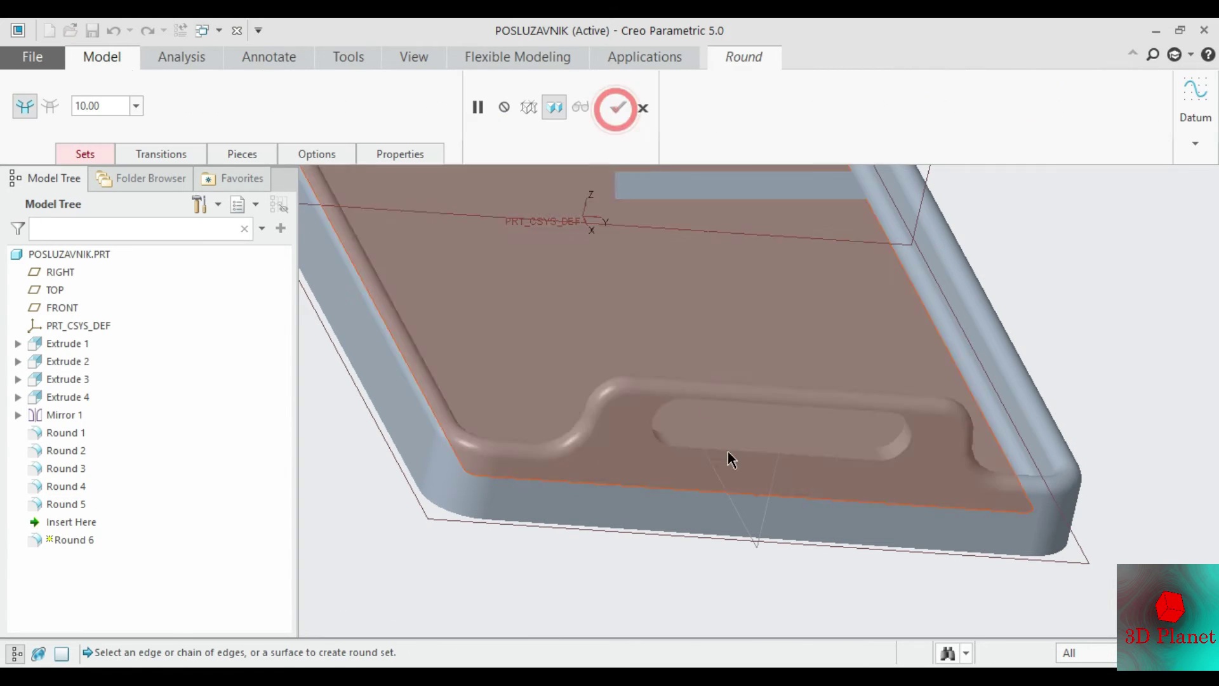
click(711, 450)
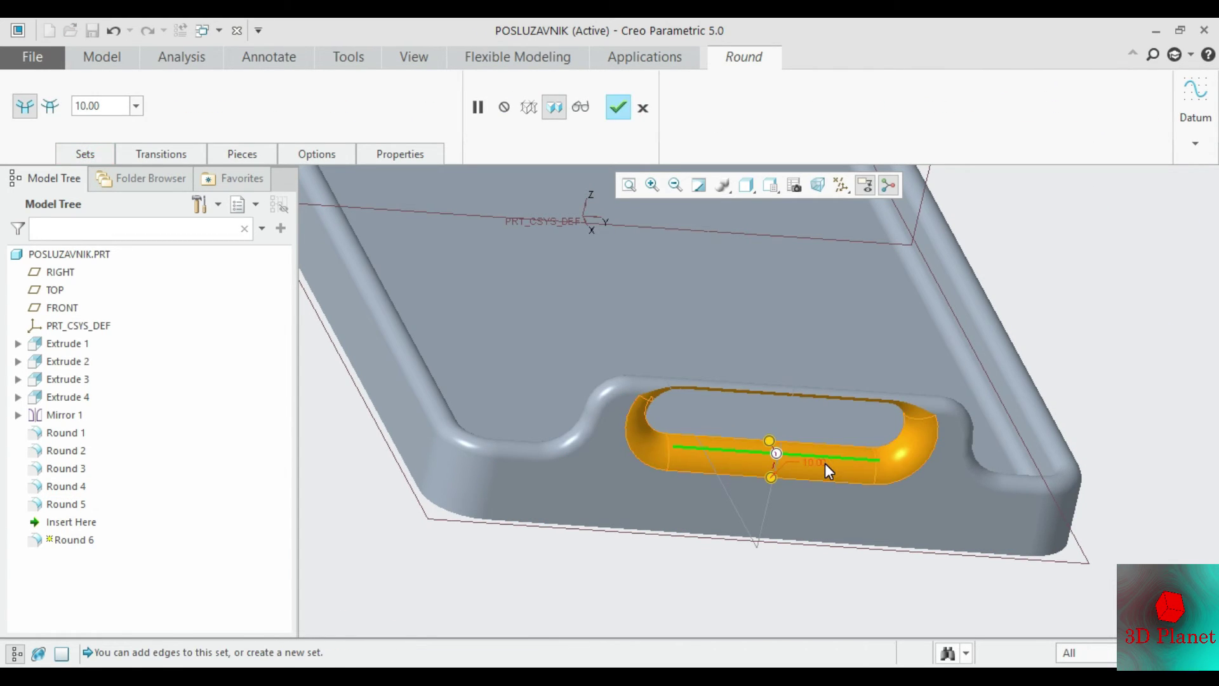
text(1)
key(Return)
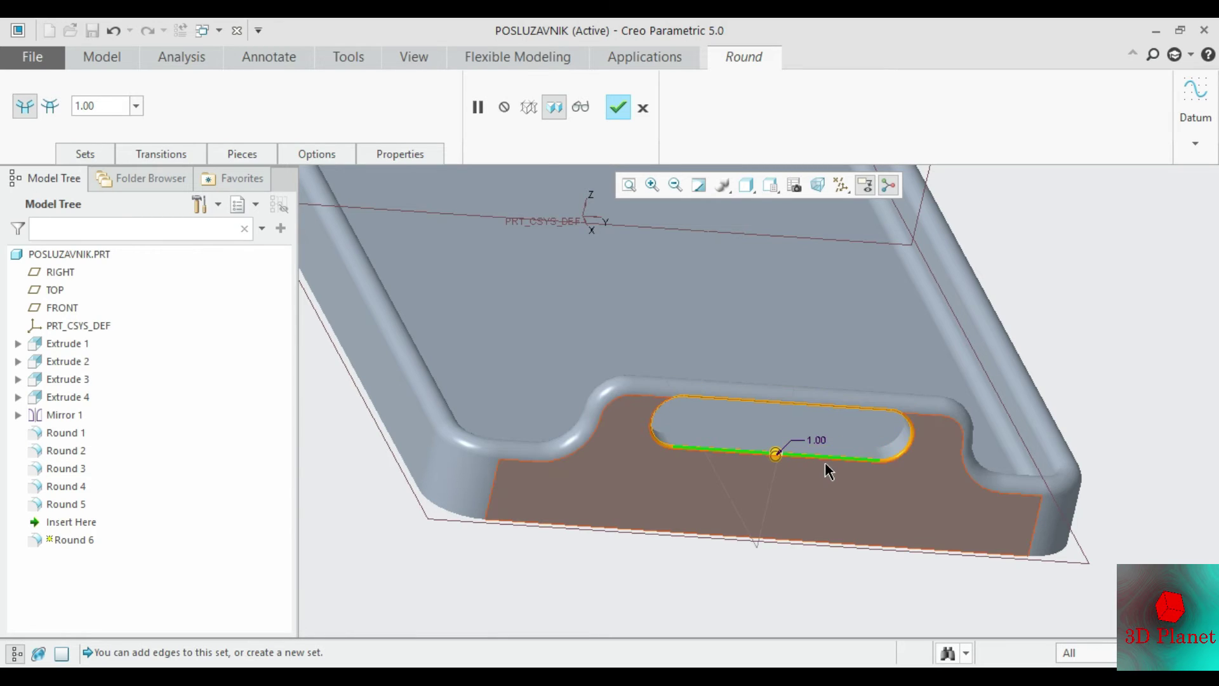
Step: Add the other slot edge chain and finish the 1.00 round as Round 6
mouse_move(827, 472)
middle_down()
mouse_move(753, 383)
mouse_move(752, 334)
mouse_move(803, 349)
mouse_move(845, 395)
middle_up()
scroll(845, 395, down, 5)
scroll(844, 368, up, 2)
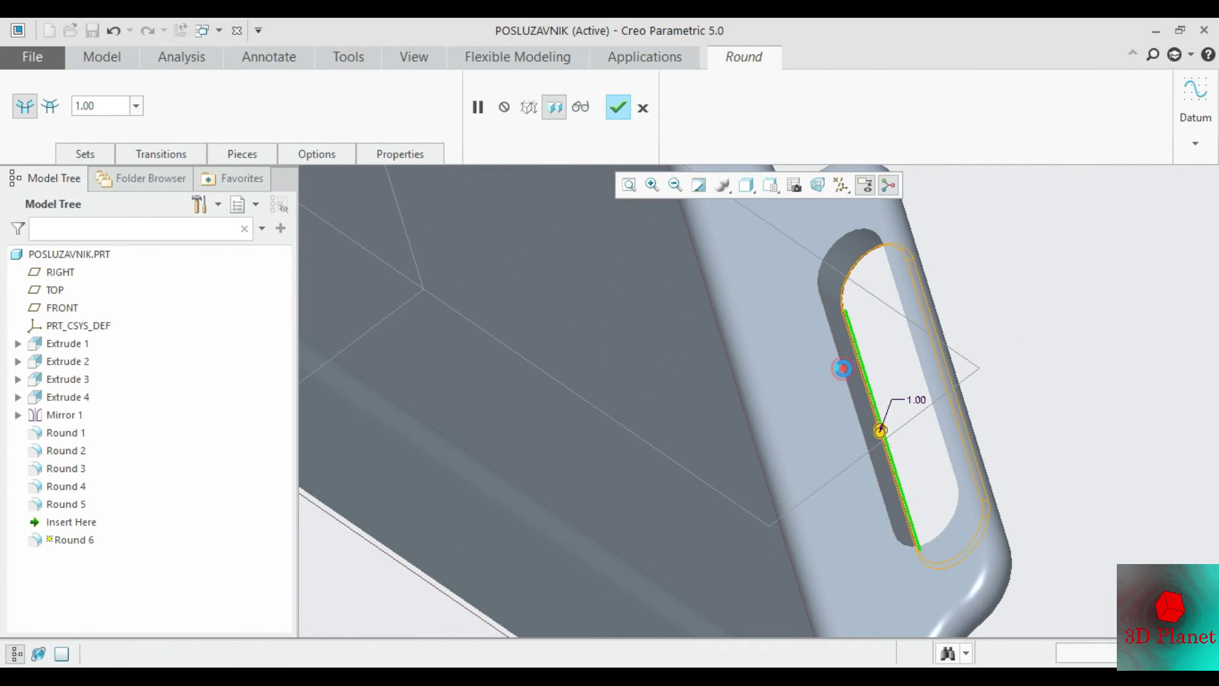
scroll(882, 360, up, 3)
scroll(809, 325, up, 3)
mouse_move(809, 325)
middle_down()
mouse_move(745, 297)
mouse_move(743, 275)
mouse_move(737, 299)
middle_up()
scroll(550, 213, up, 4)
scroll(605, 323, down, 6)
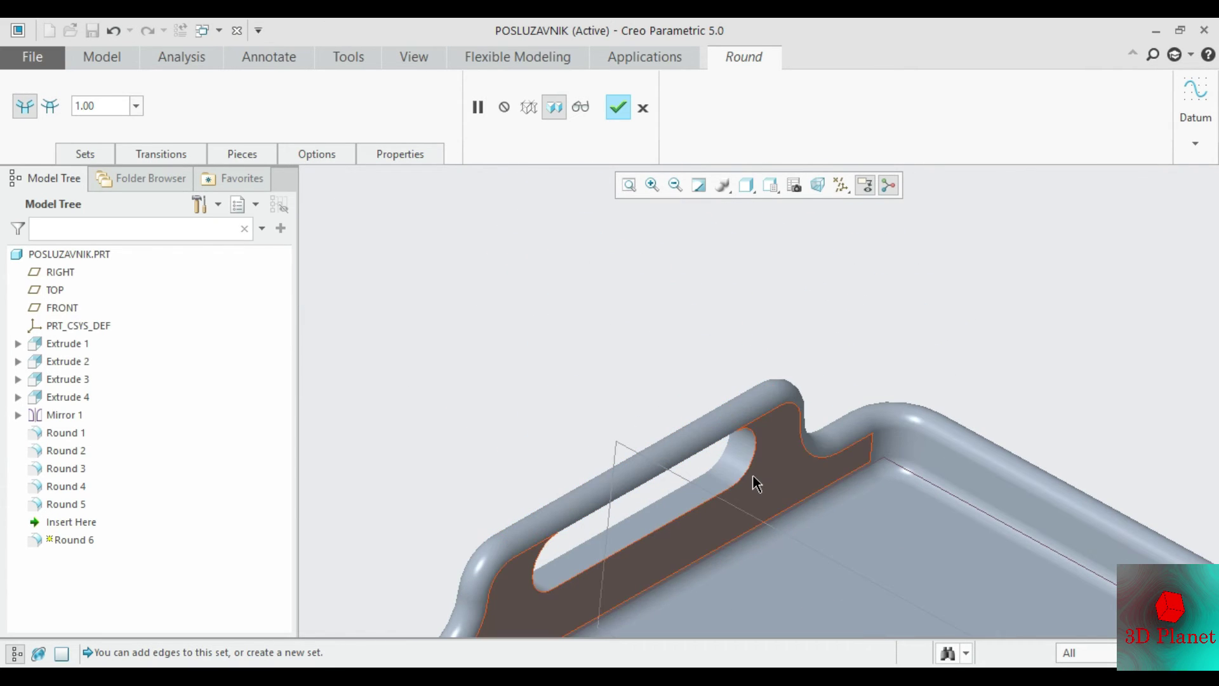
click(699, 476)
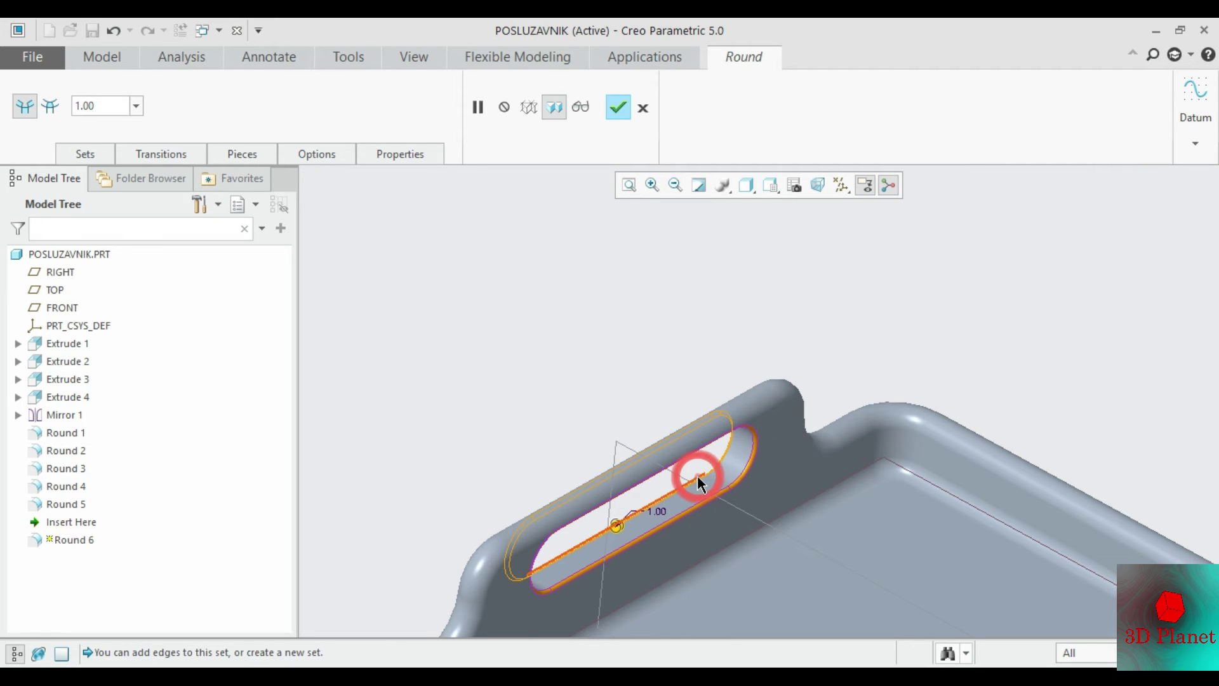
click(615, 110)
Step: Chamfer the tray's inner rim edge chain with D 1.00
key(ctrl+d)
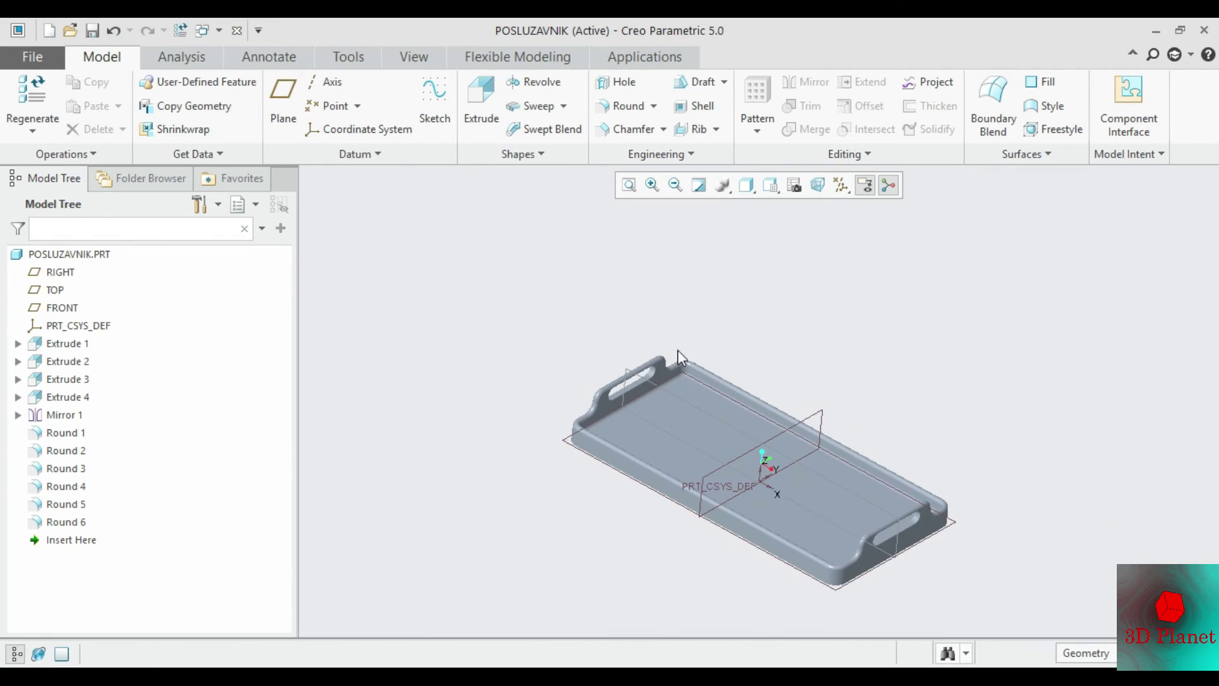
mouse_move(677, 350)
middle_down()
mouse_move(797, 299)
mouse_move(797, 338)
mouse_move(819, 322)
mouse_move(824, 296)
middle_up()
click(615, 130)
scroll(751, 353, down, 3)
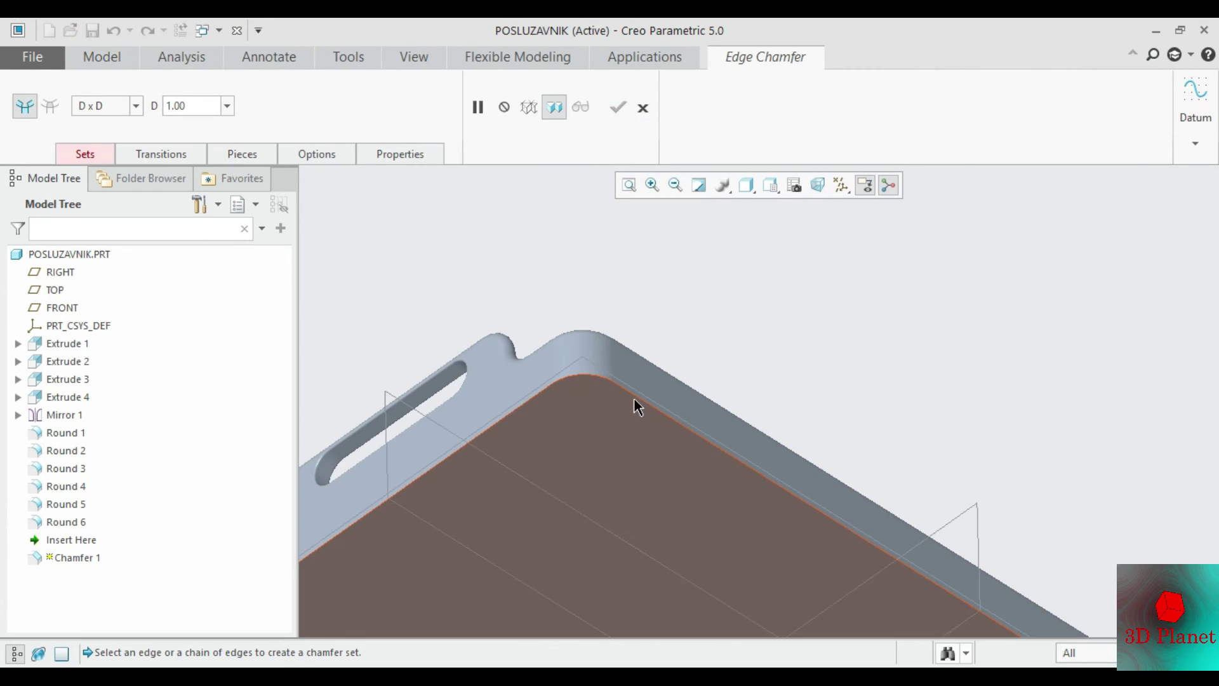
scroll(637, 403, down, 2)
click(642, 379)
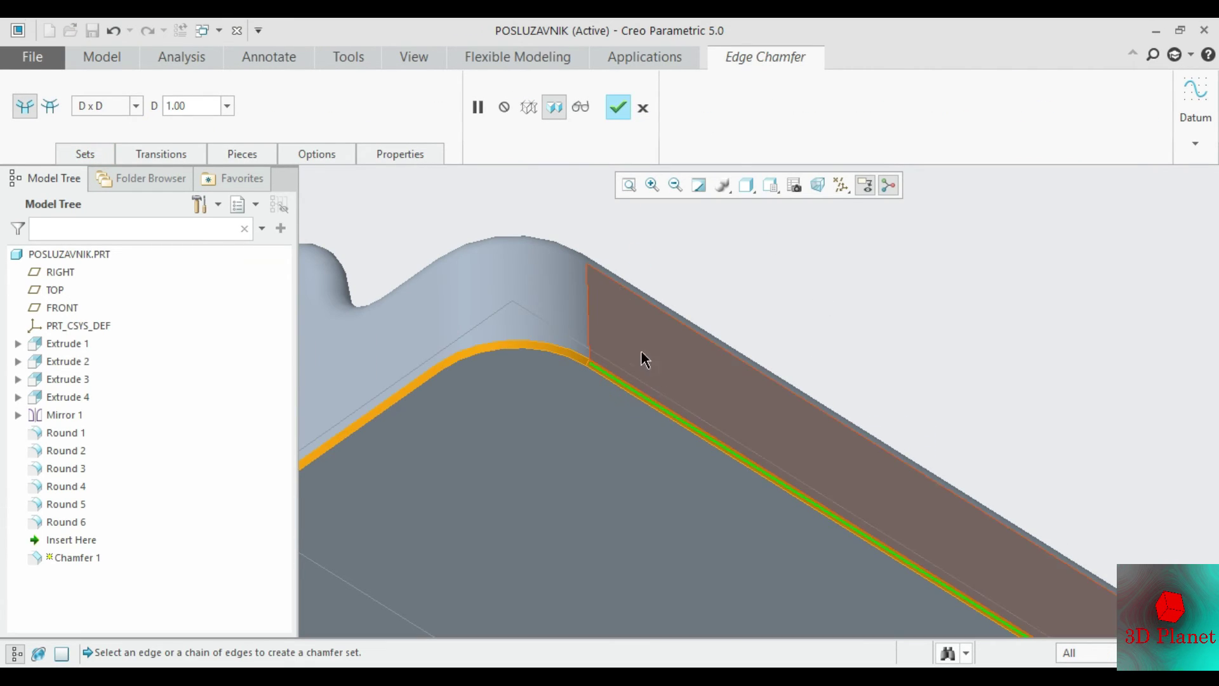
scroll(658, 309, up, 3)
scroll(501, 272, up, 2)
scroll(498, 271, up, 1)
mouse_move(498, 273)
middle_down()
mouse_move(427, 308)
mouse_move(388, 308)
middle_up()
click(621, 113)
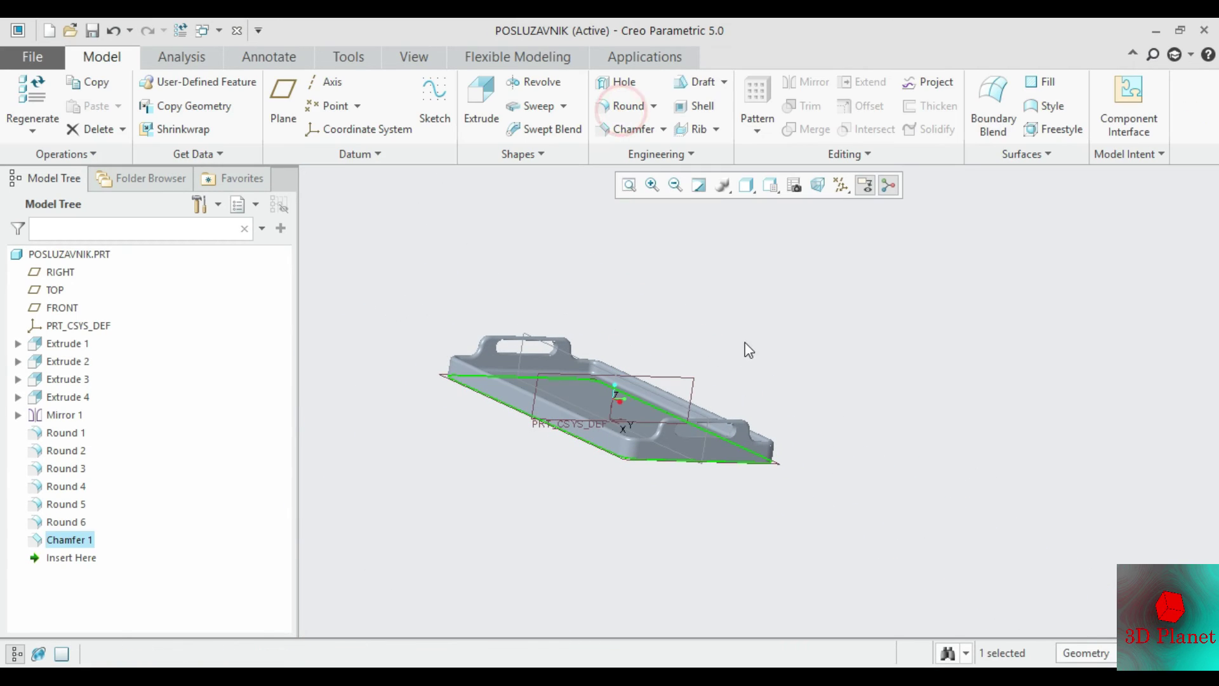
Step: Refit the tray in the view and hide the datum planes and coordinate system
mouse_move(745, 327)
middle_down()
mouse_move(650, 337)
mouse_move(720, 341)
mouse_move(703, 316)
mouse_move(672, 307)
mouse_move(724, 321)
mouse_move(707, 308)
middle_up()
click(629, 185)
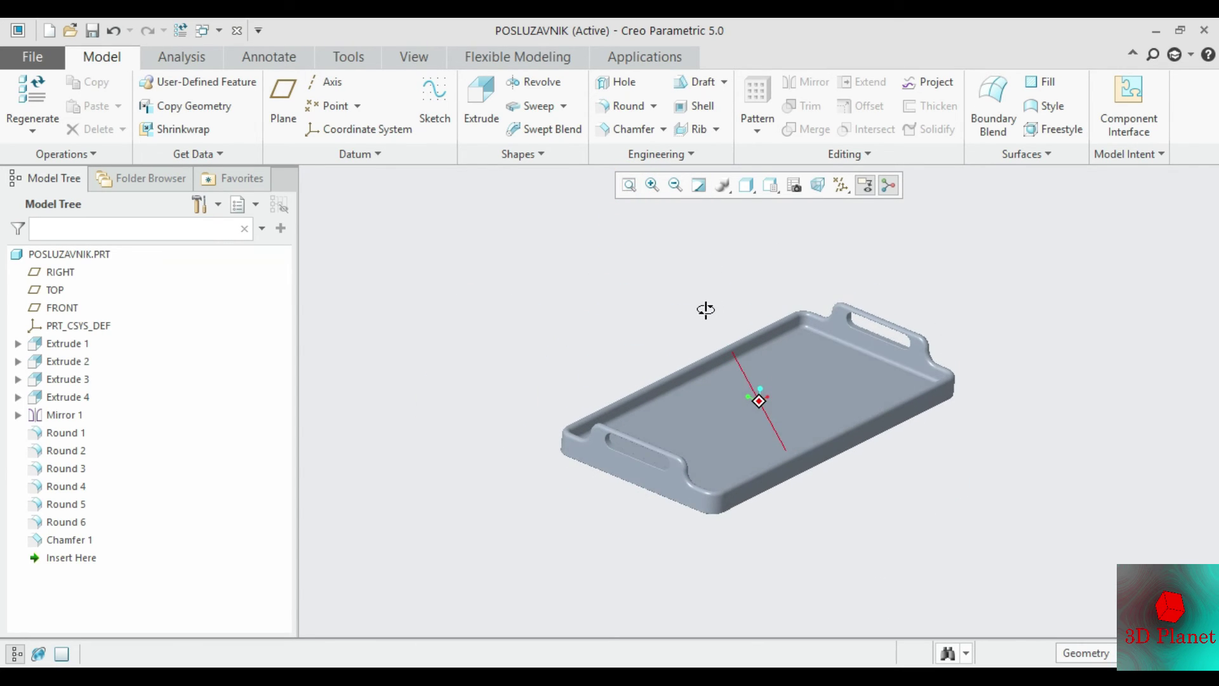
click(627, 184)
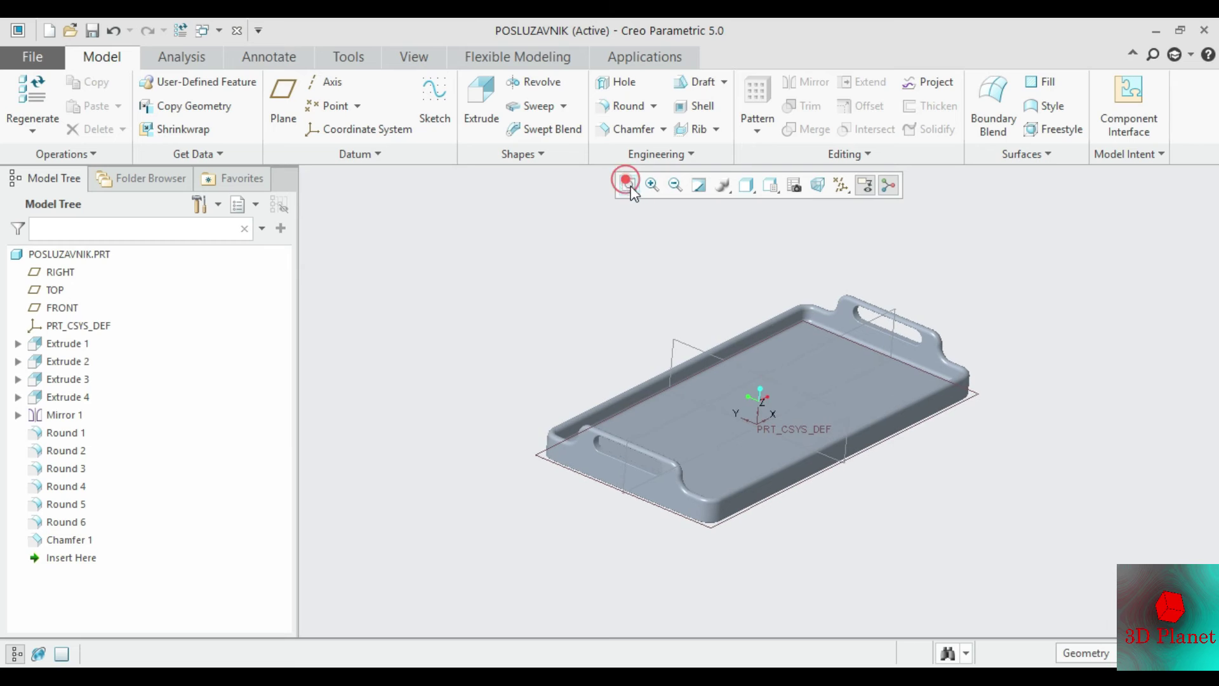
click(837, 186)
click(882, 178)
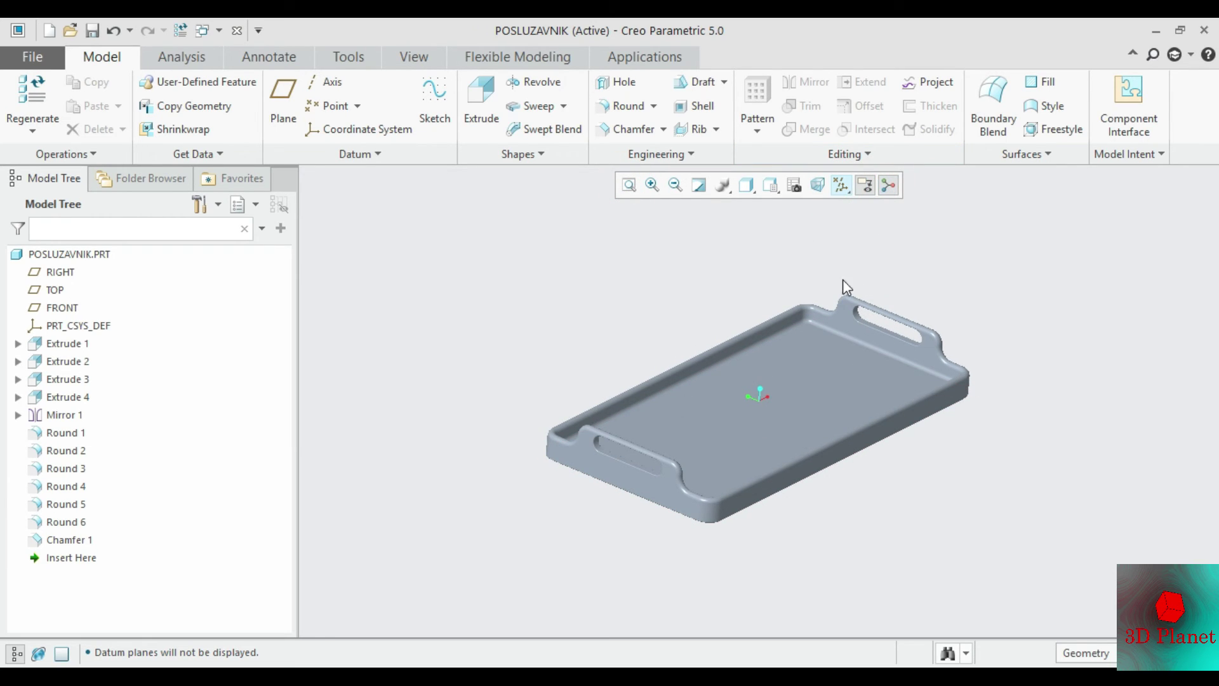
scroll(841, 311, up, 1)
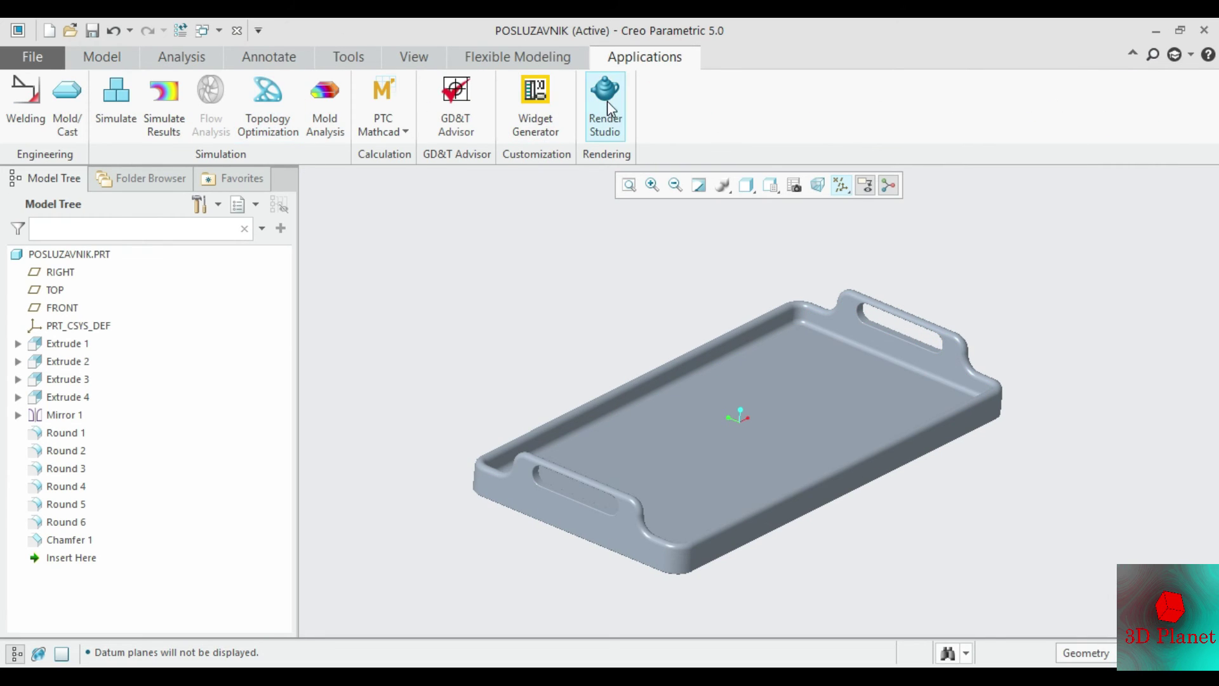
Step: Enter Render Studio with real-time rendering off and perspective view on
click(606, 104)
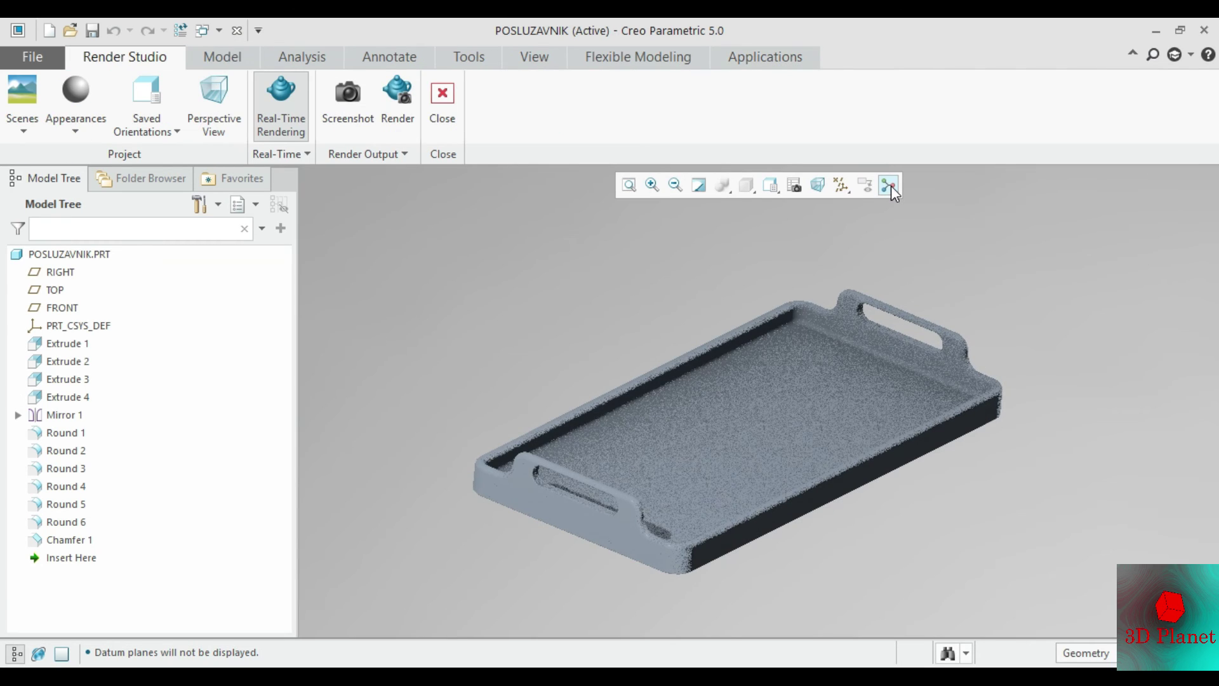
click(290, 105)
click(215, 102)
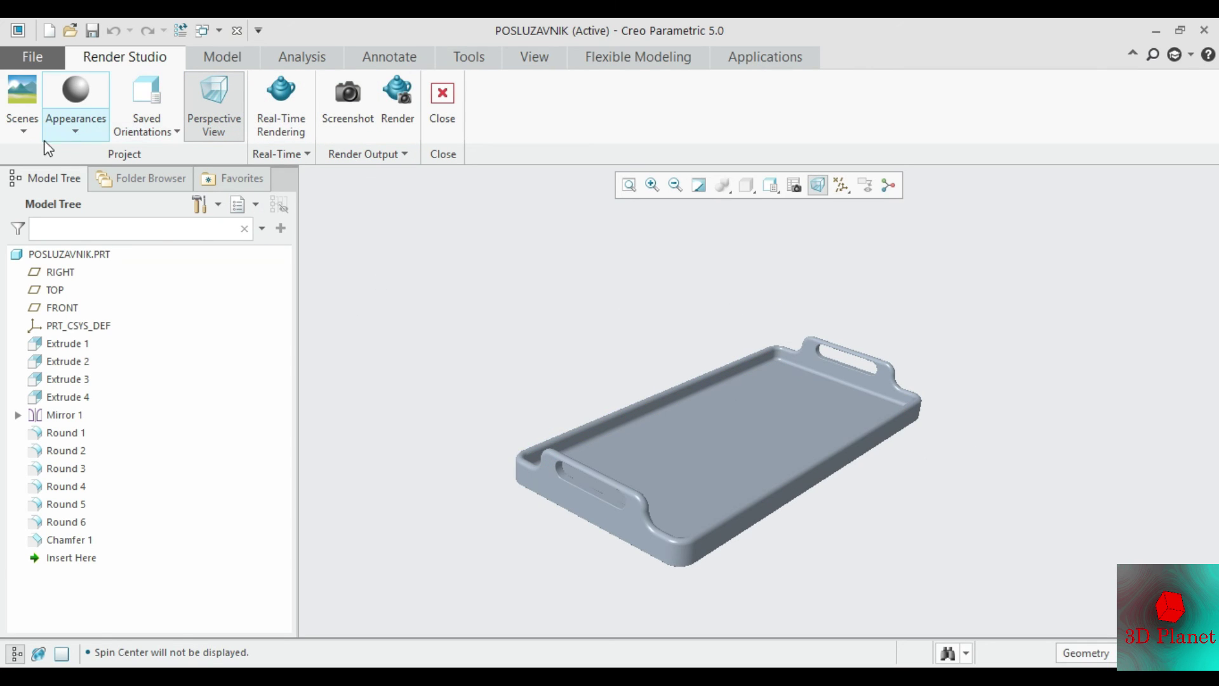
Step: Apply the Wood-Mahogany appearance from the Wood library to the whole POSLUZAVNIK part
click(76, 132)
click(202, 384)
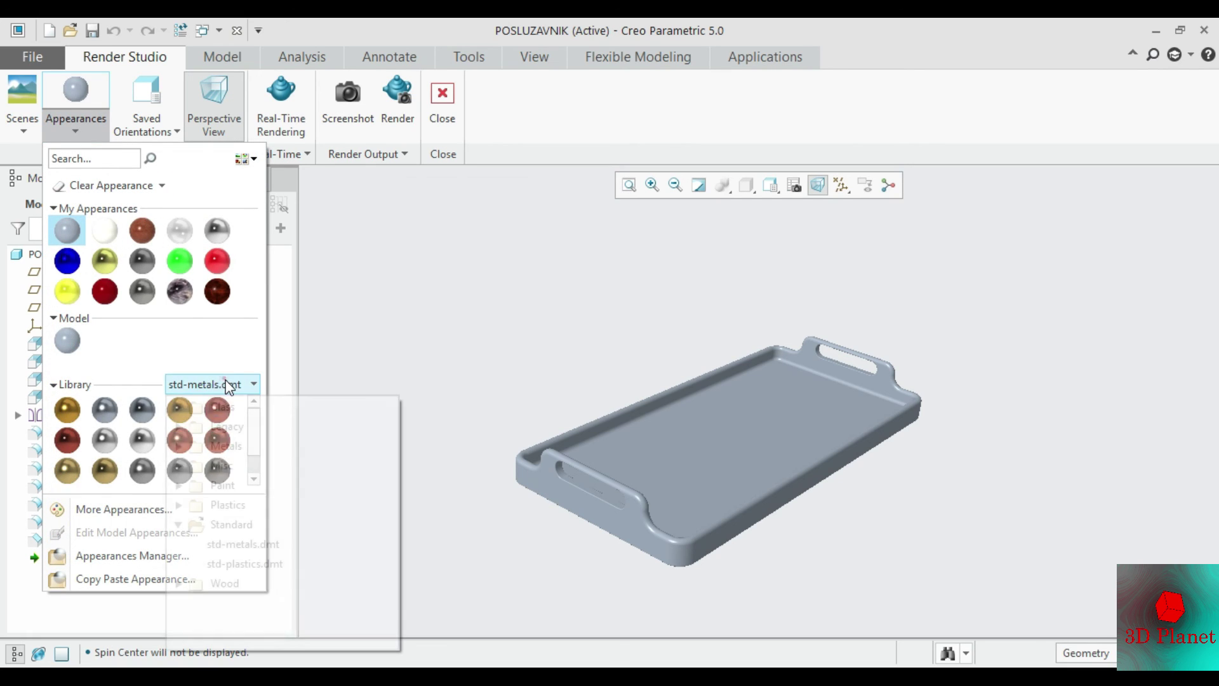
click(181, 584)
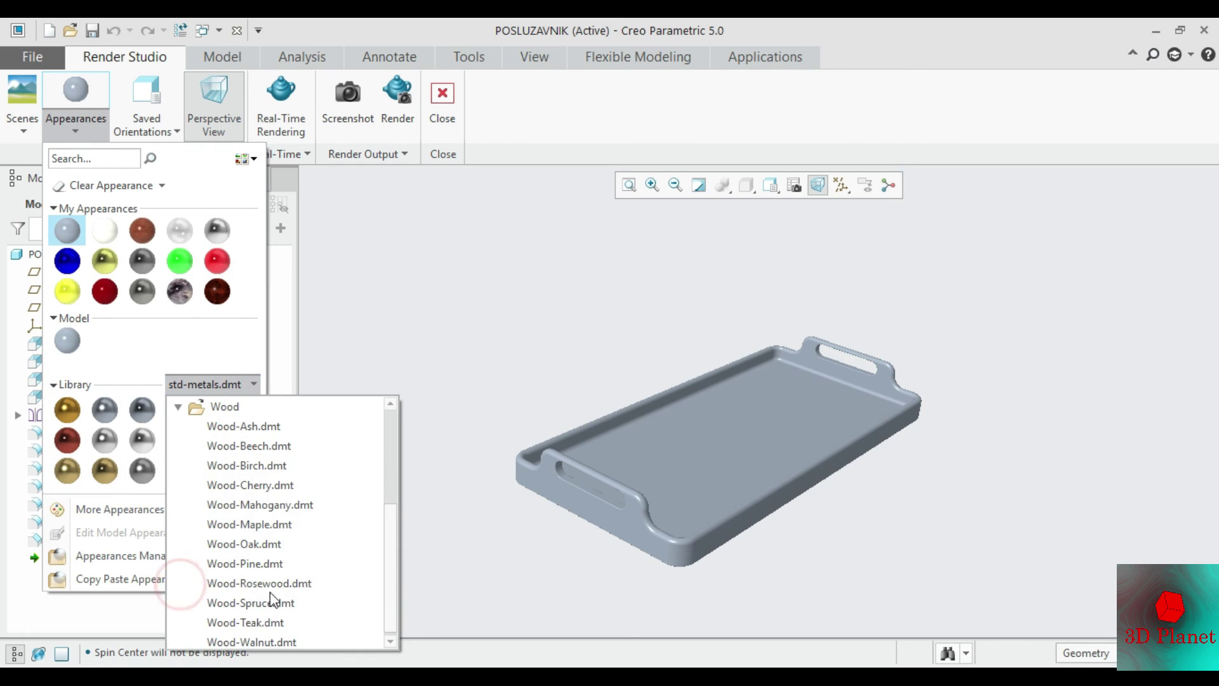
click(236, 512)
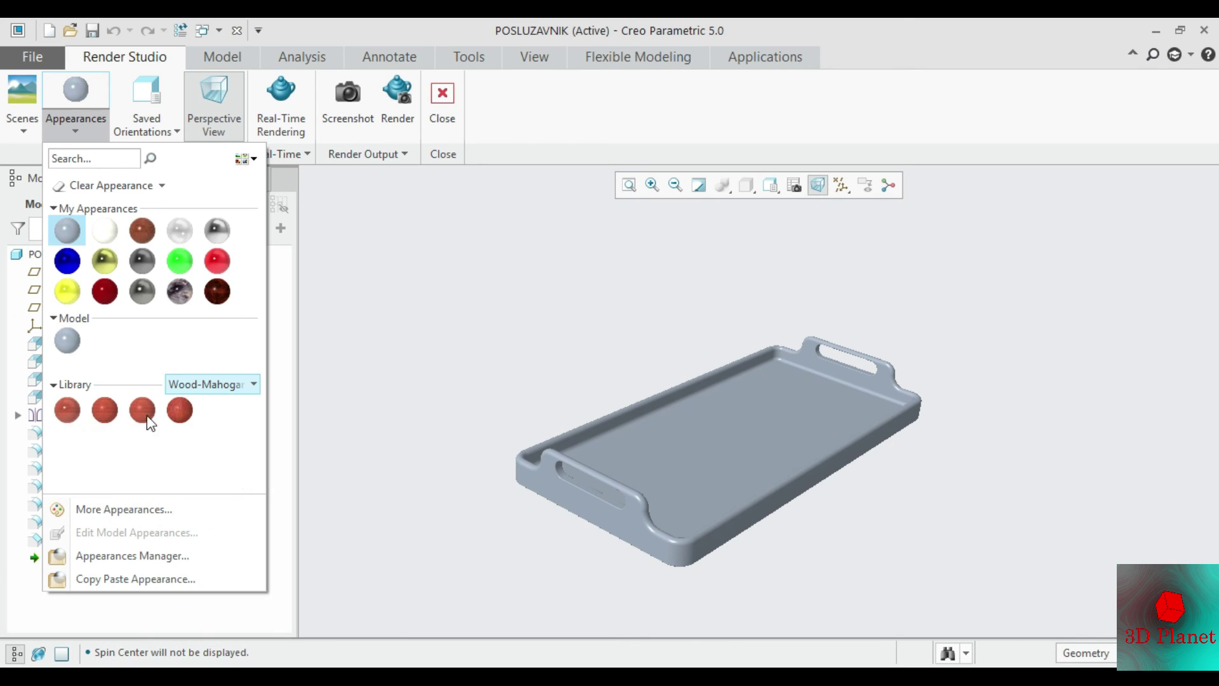
click(67, 412)
click(77, 252)
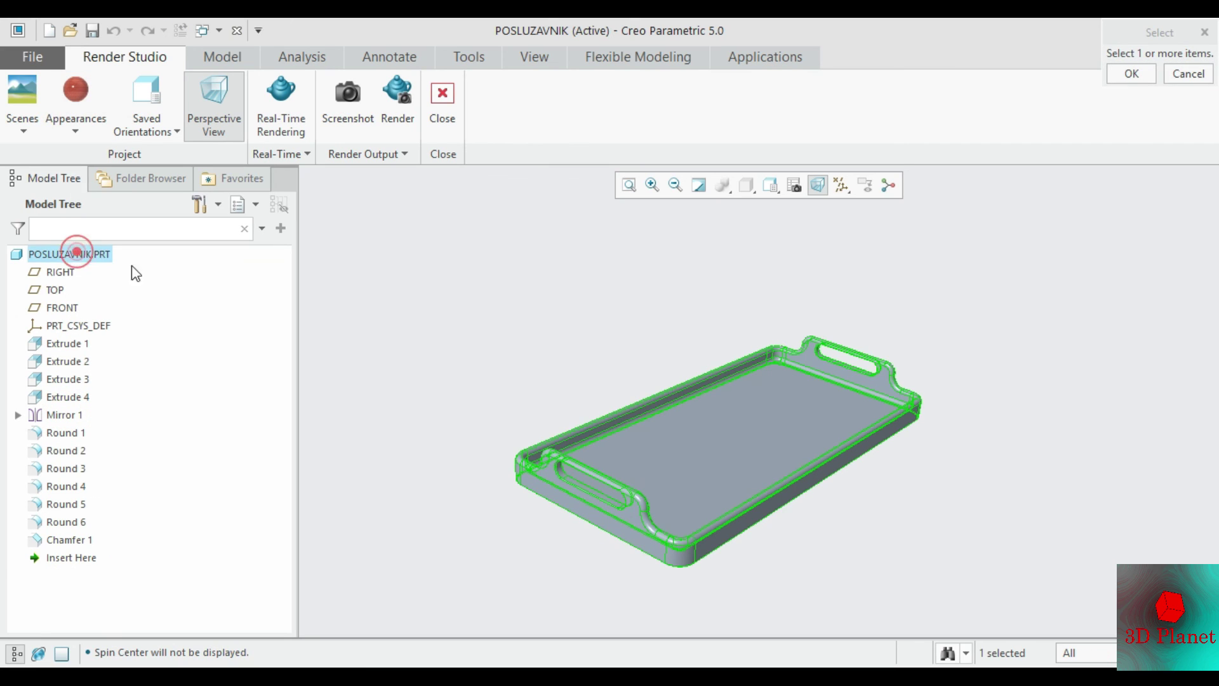
click(1135, 74)
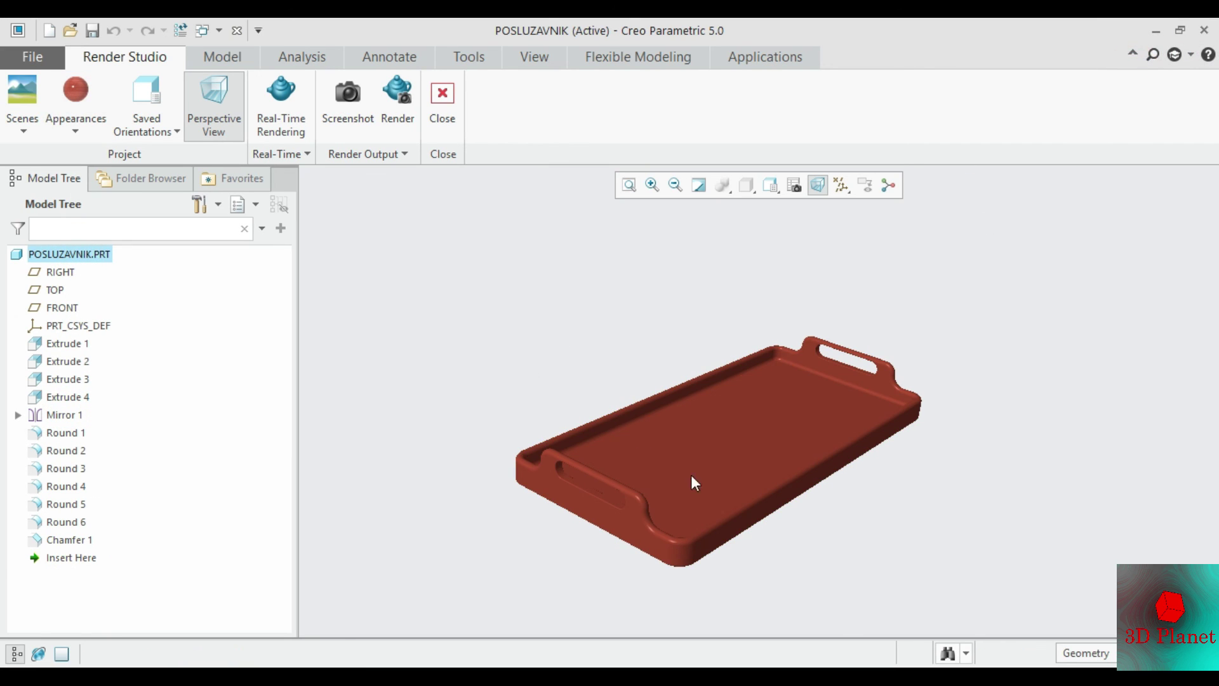
Step: Set the real-time lighting preset to Full Simulation and turn on real-time rendering
click(22, 121)
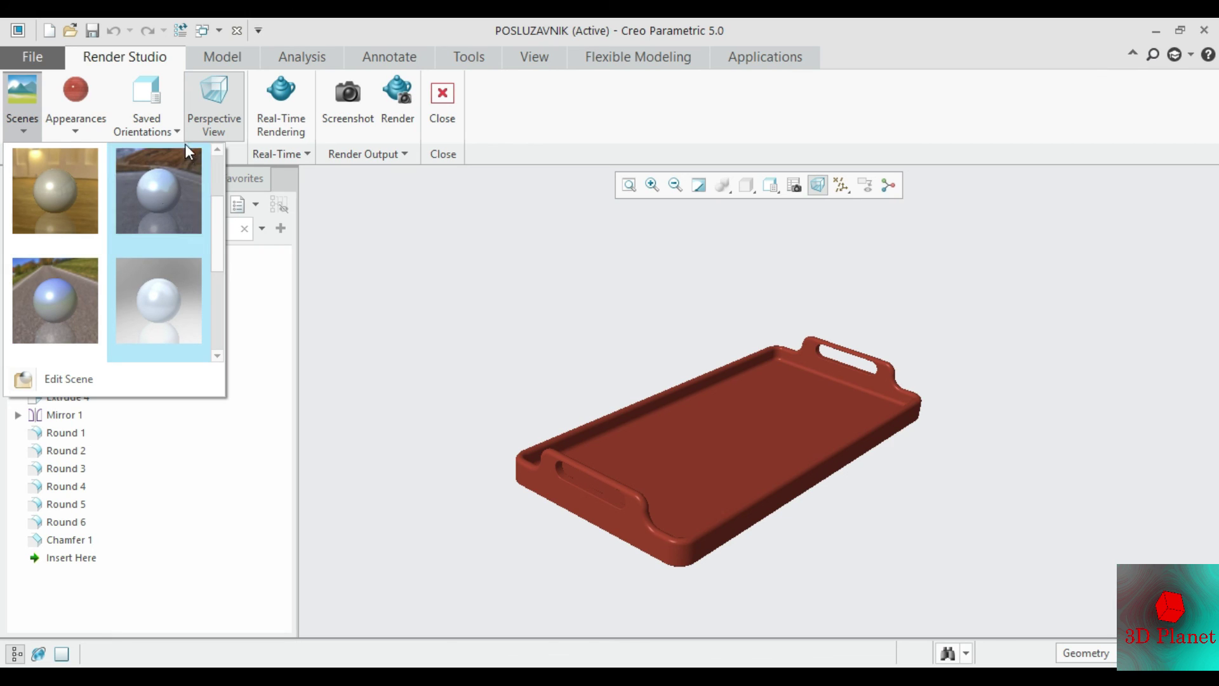
scroll(175, 222, up, 1)
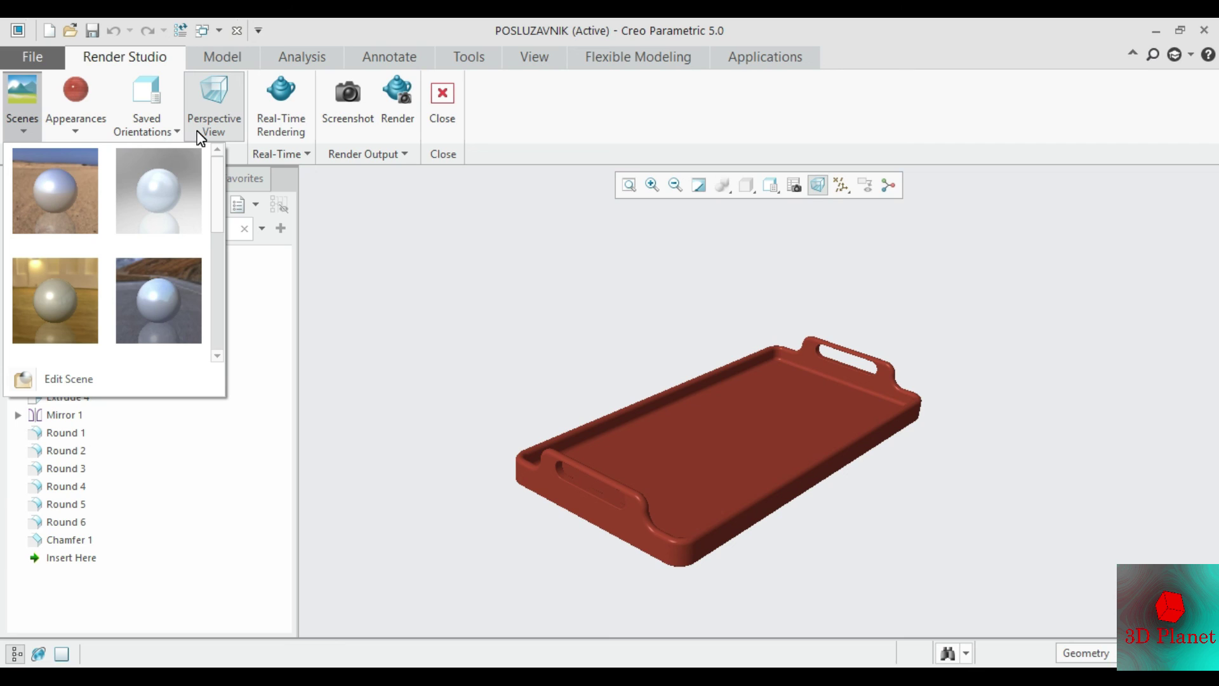
click(301, 155)
click(305, 171)
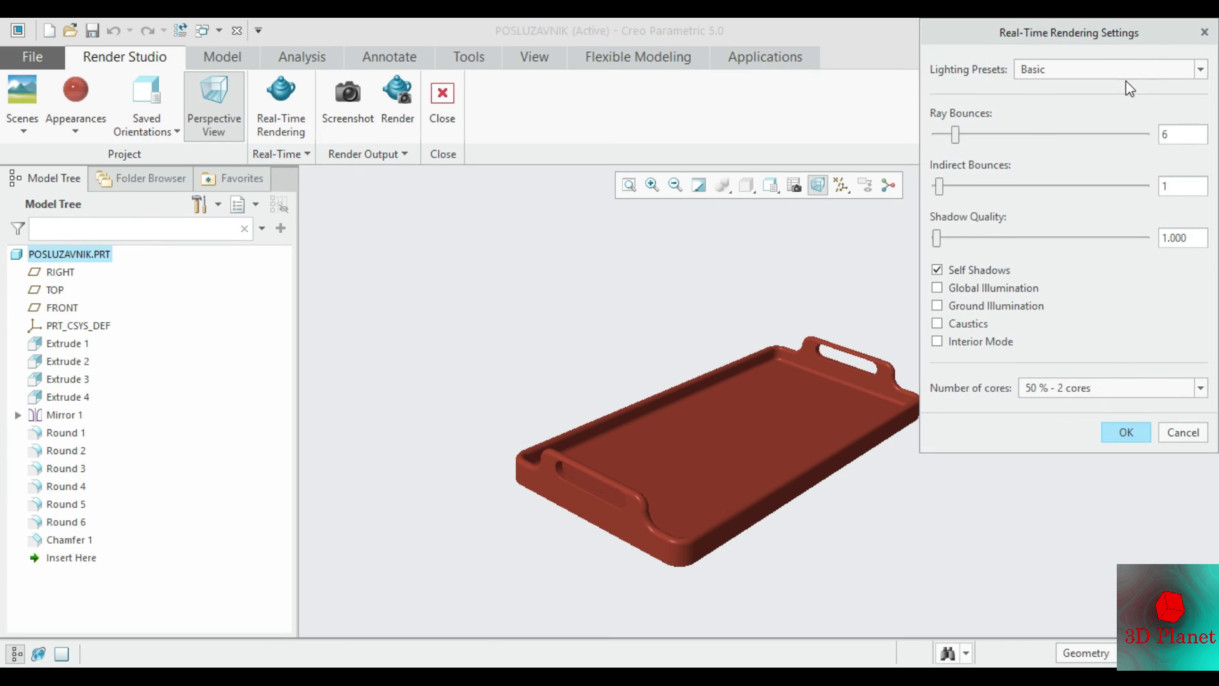
click(1116, 70)
click(1064, 147)
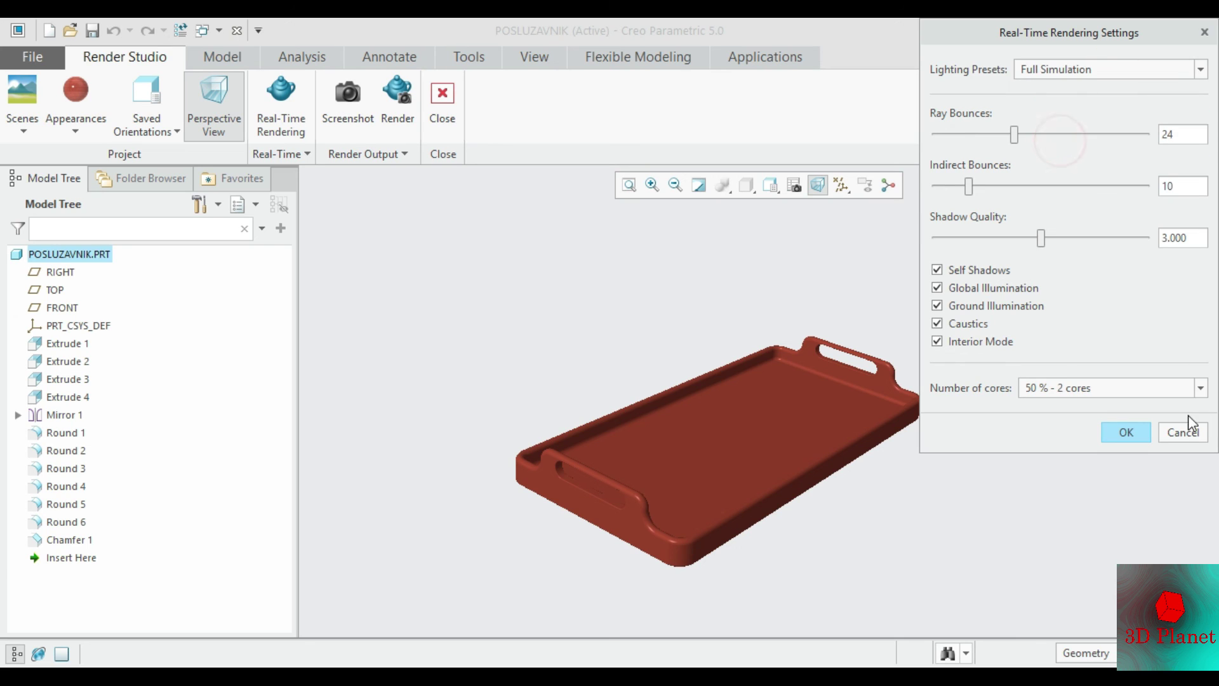
click(1124, 433)
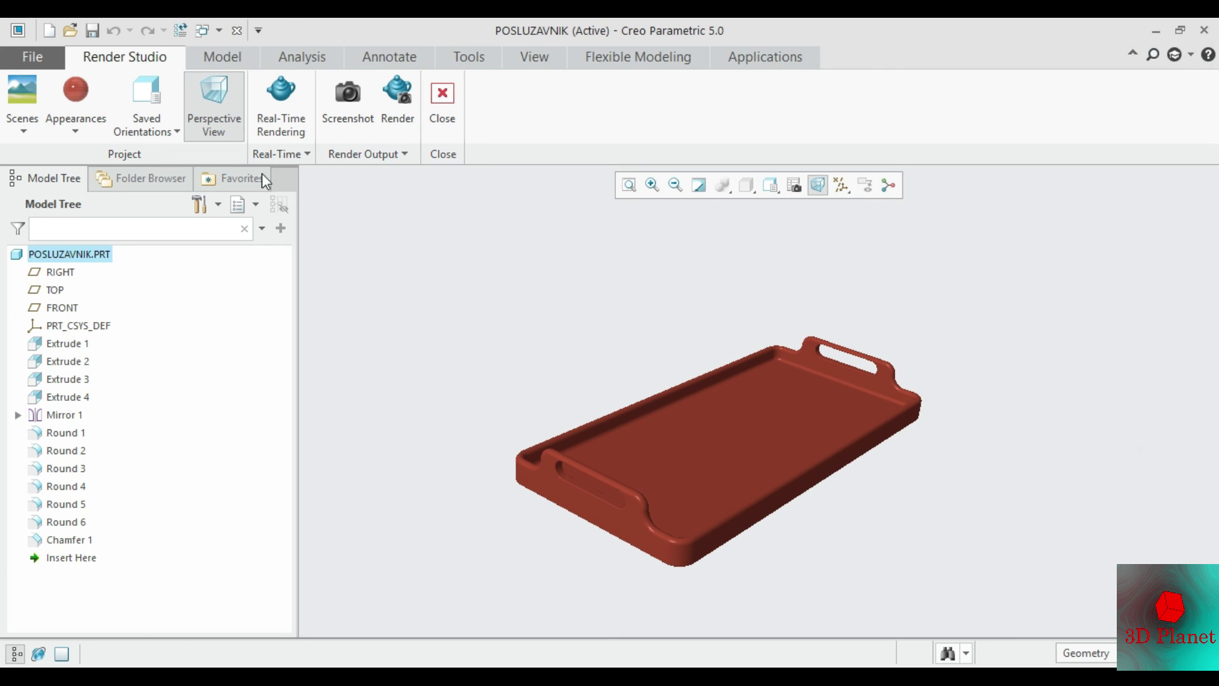
click(280, 105)
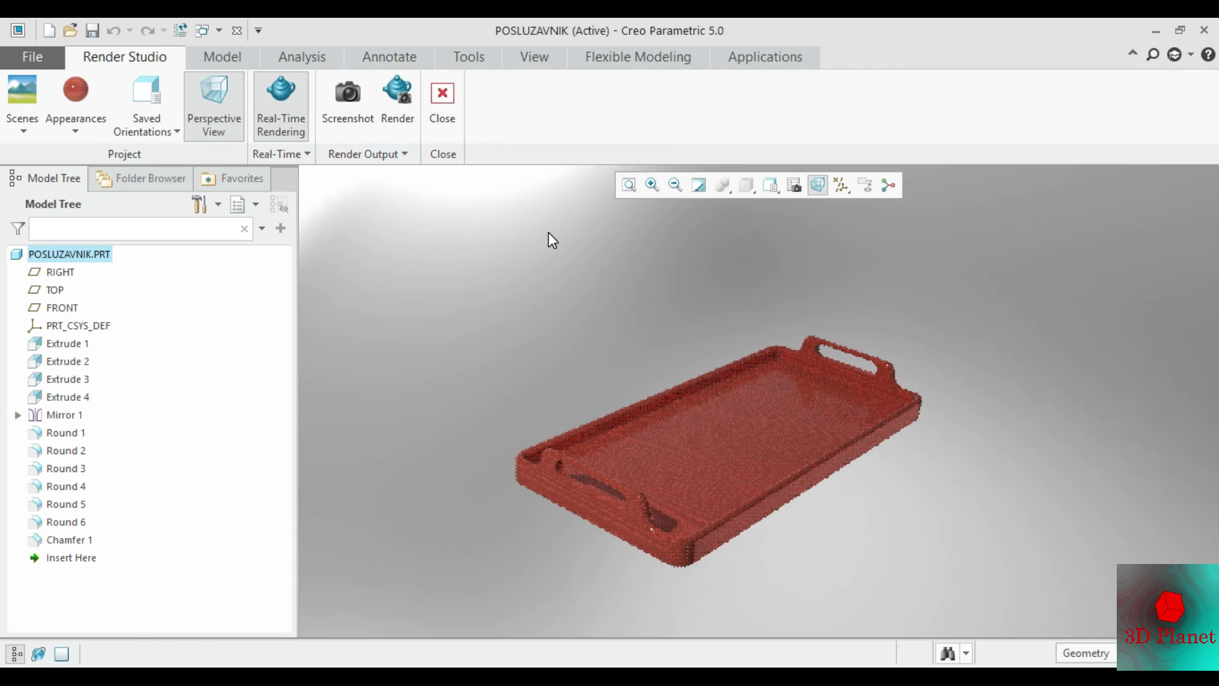